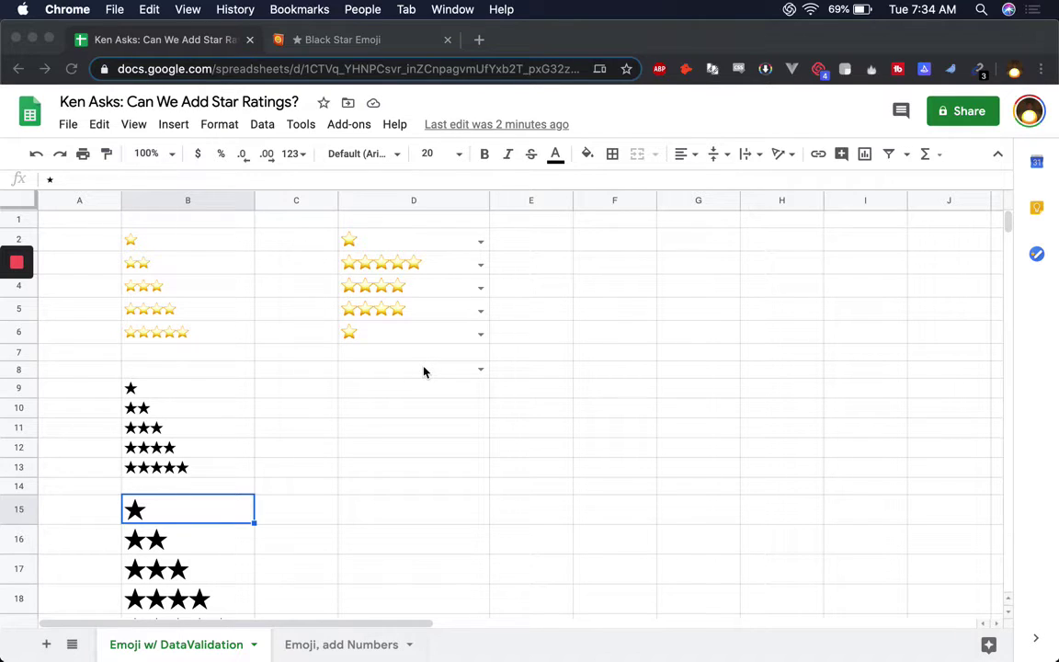
# Check the options for inserting an image at cell F2 without inserting one.
pyautogui.click(621, 264)
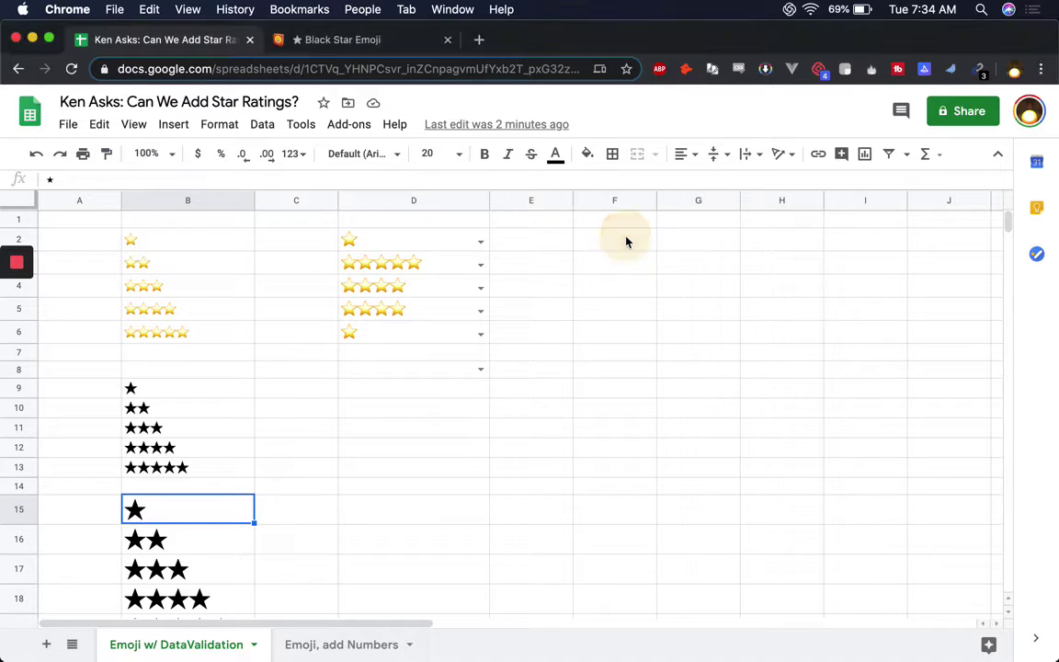
pyautogui.click(612, 241)
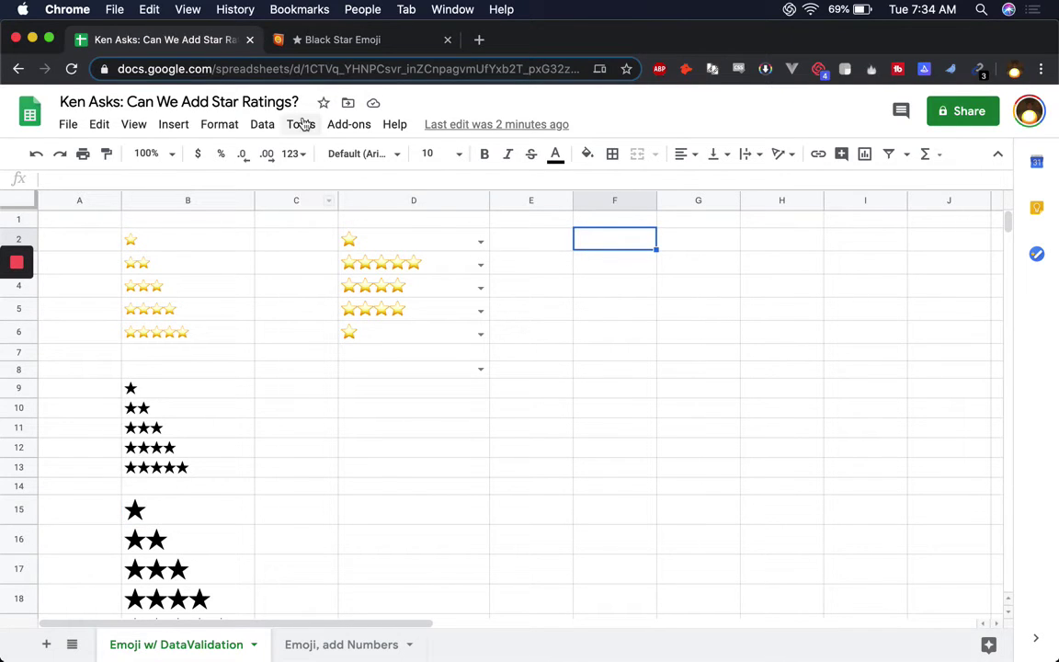
pyautogui.click(176, 126)
pyautogui.moveTo(224, 382)
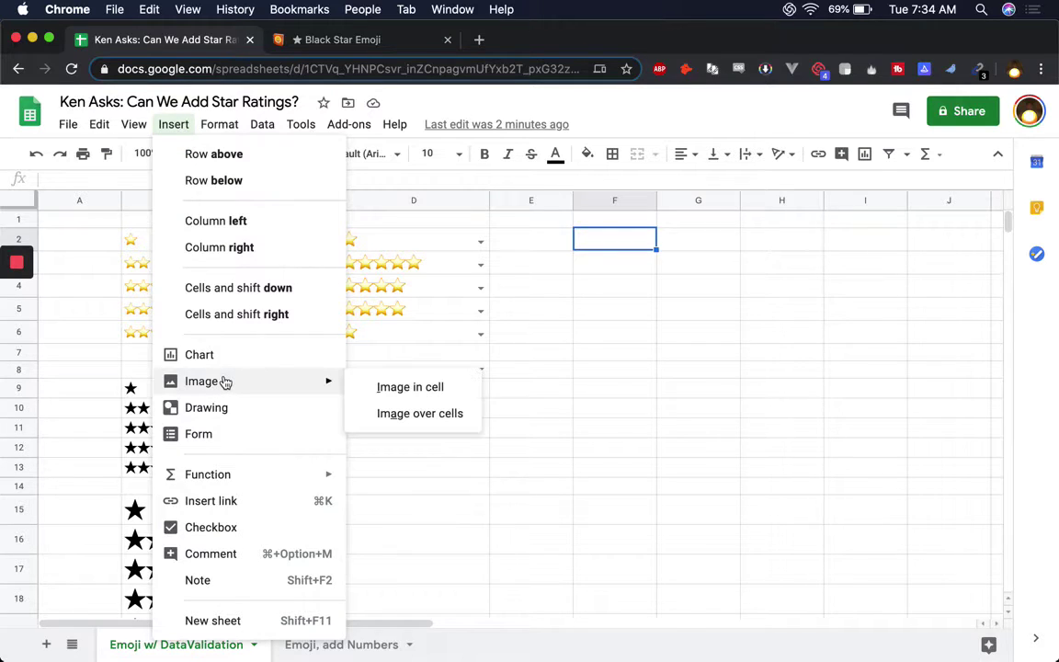
pyautogui.click(597, 270)
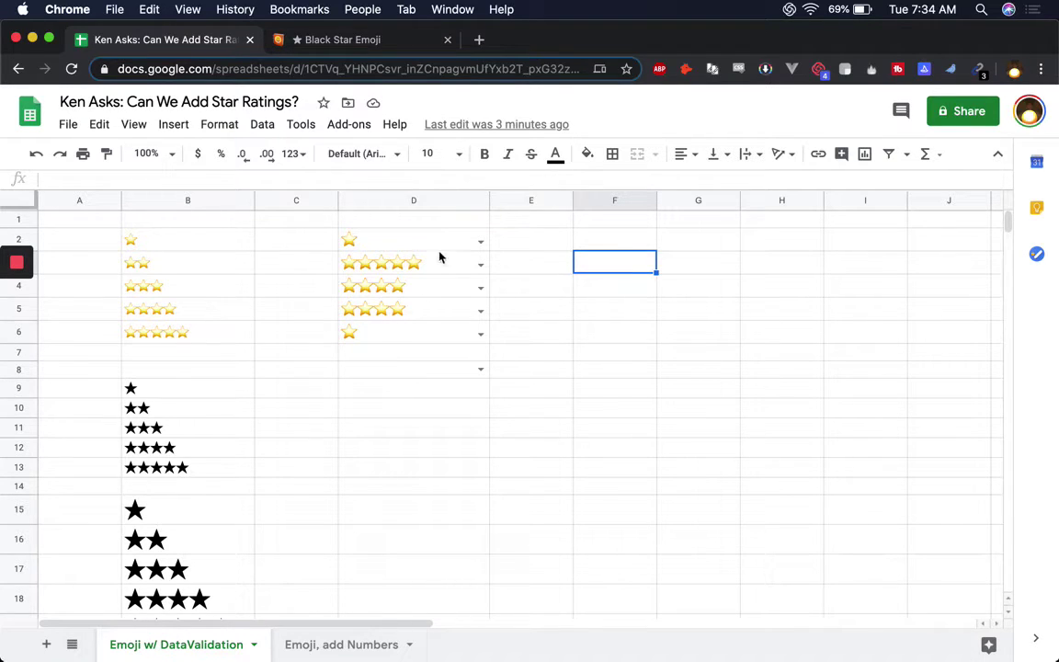
# Change the star rating in D2 to two stars and then to three stars.
pyautogui.click(202, 247)
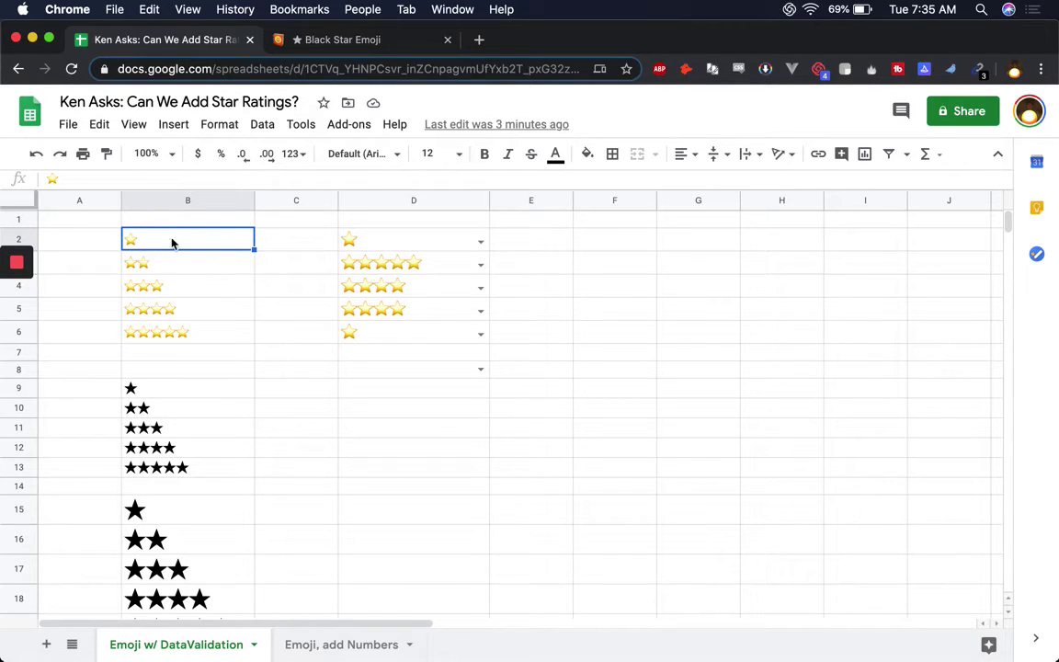
pyautogui.click(464, 241)
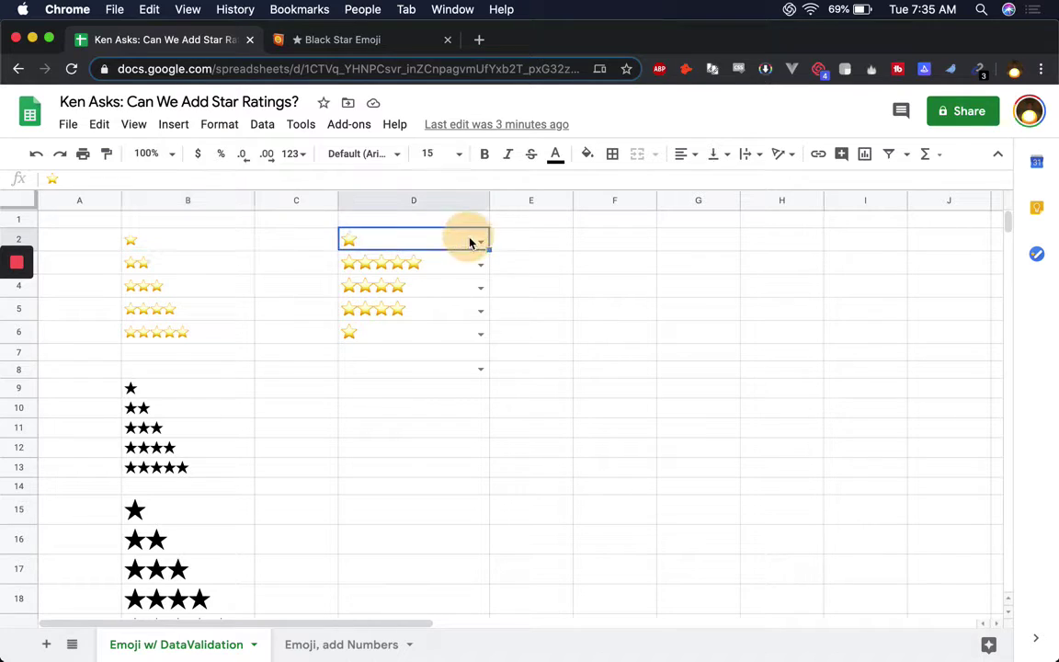
pyautogui.click(480, 241)
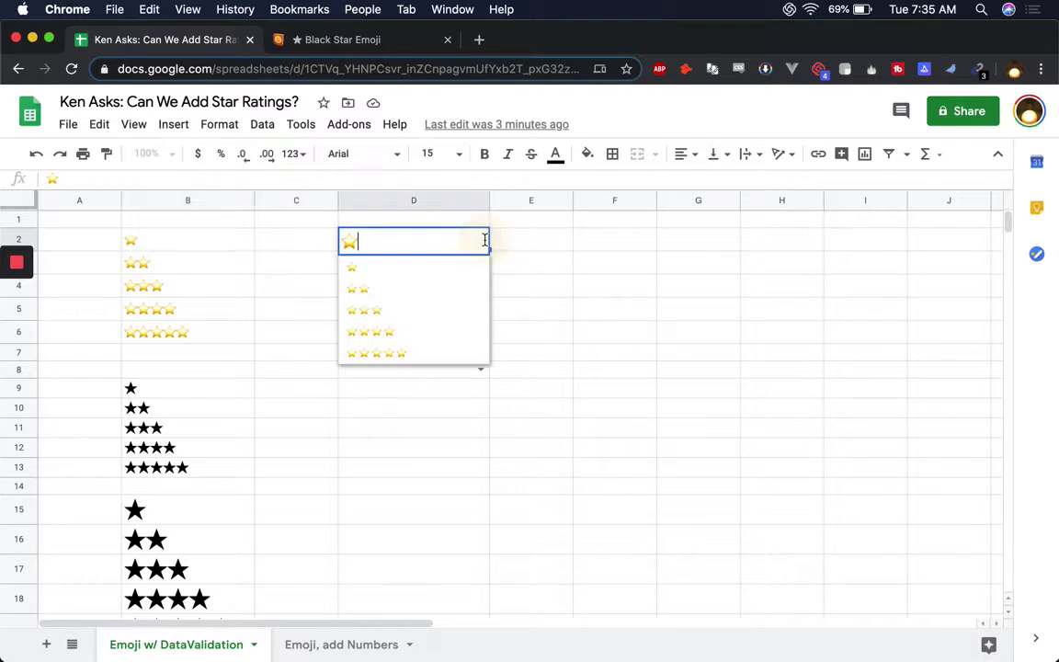
pyautogui.click(397, 291)
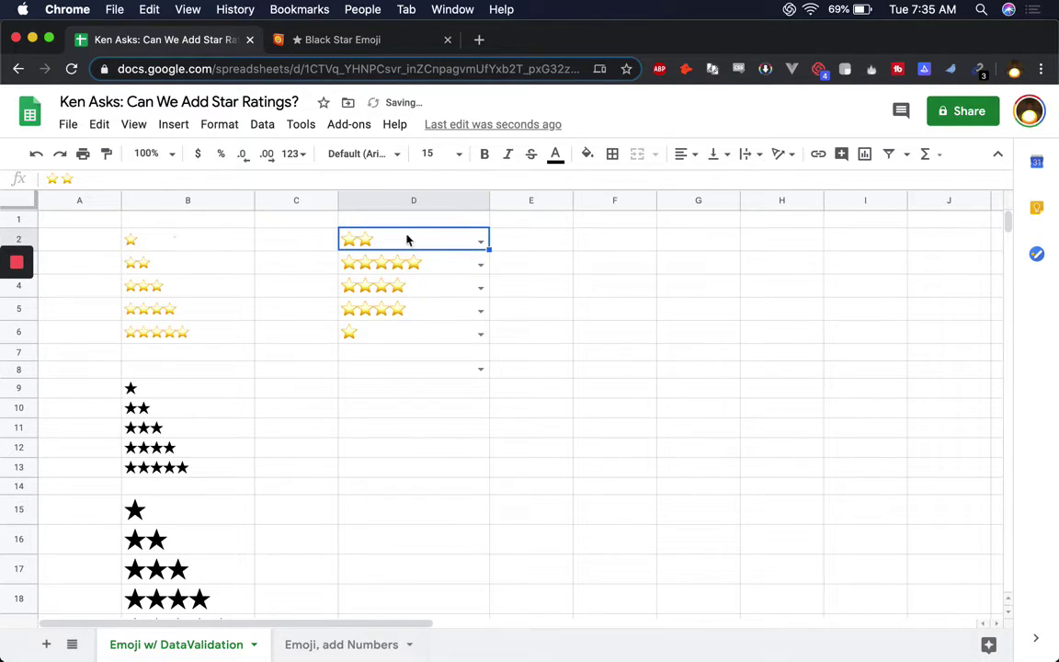
pyautogui.click(480, 241)
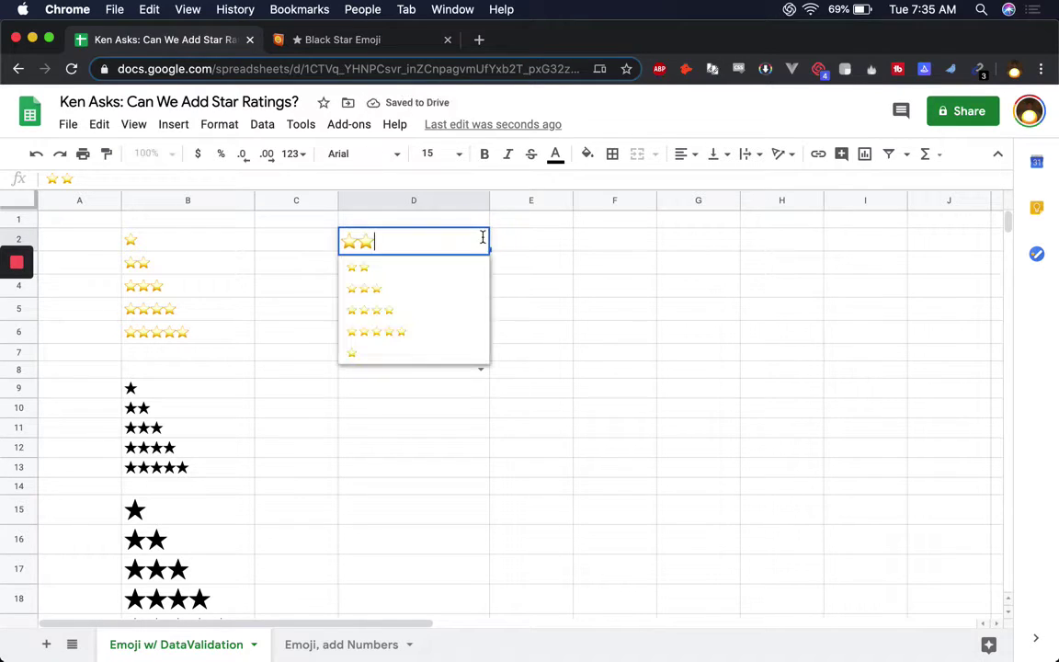
pyautogui.click(379, 292)
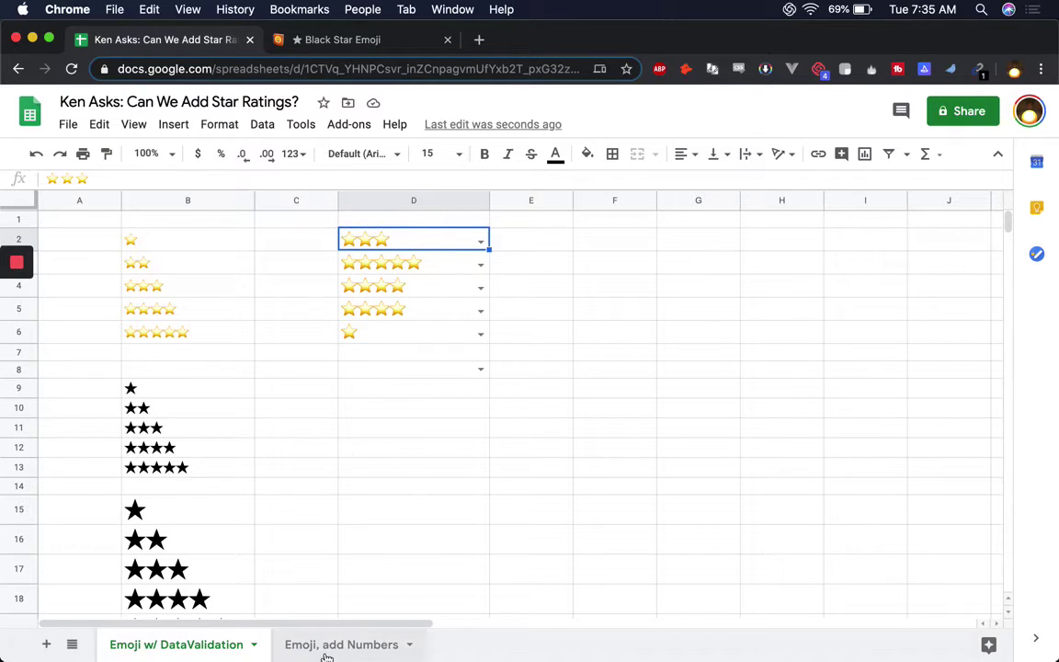
# Examine the list of star ratings in B2:B6 and the emoji content of B2.
pyautogui.click(147, 246)
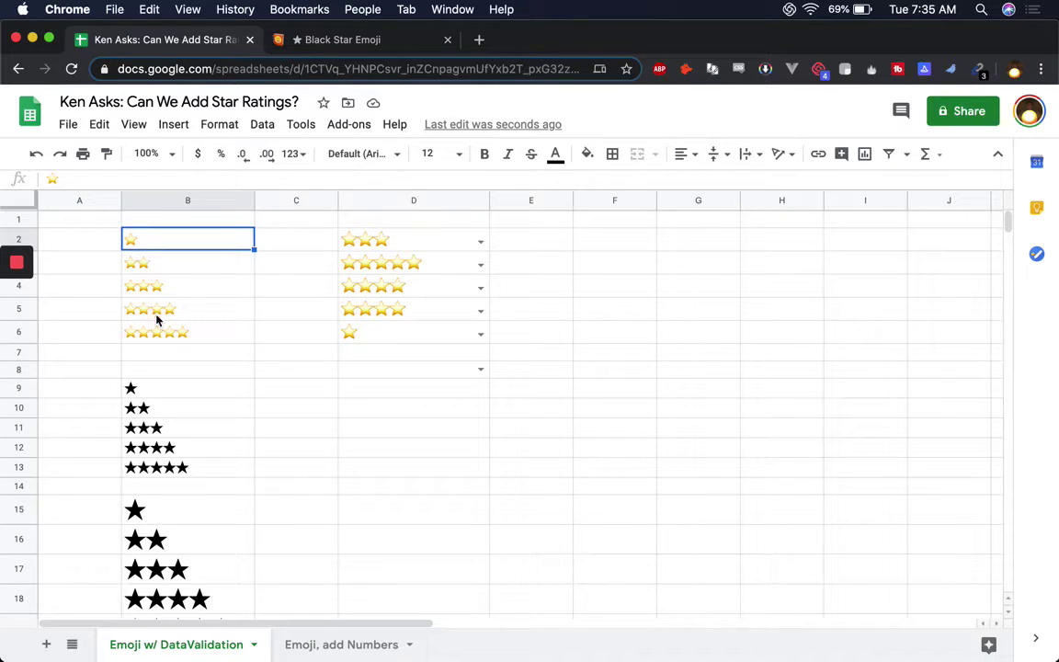
pyautogui.moveTo(176, 240); pyautogui.dragTo(187, 336)
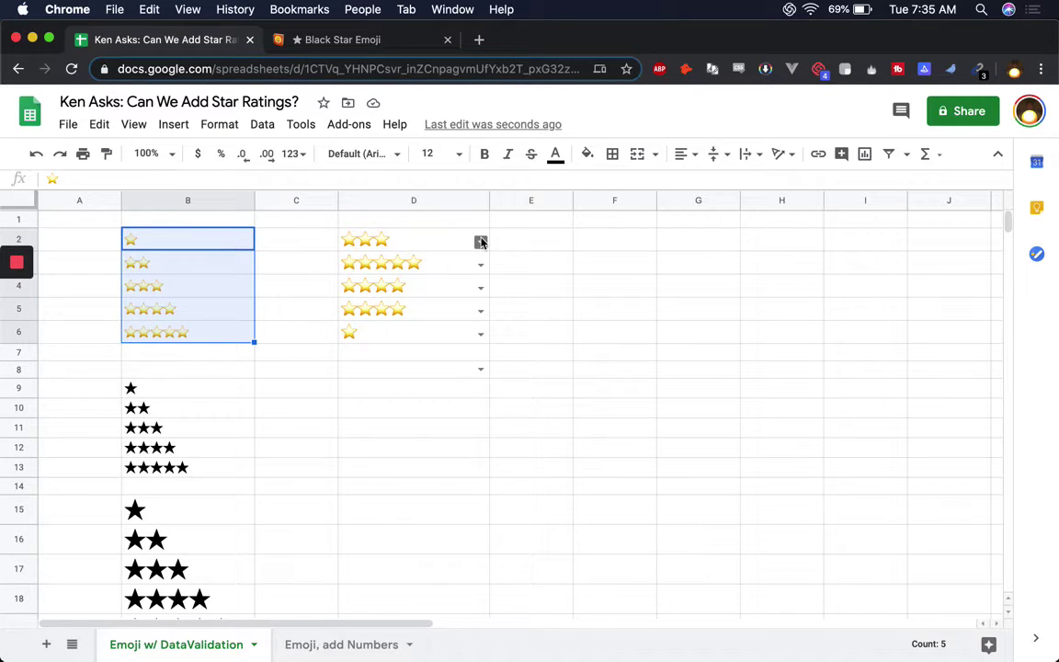
pyautogui.doubleClick(130, 241)
pyautogui.click(120, 240)
# Switch to Emojipedia and search for "star" to look through the available star emojis.
pyautogui.click(303, 40)
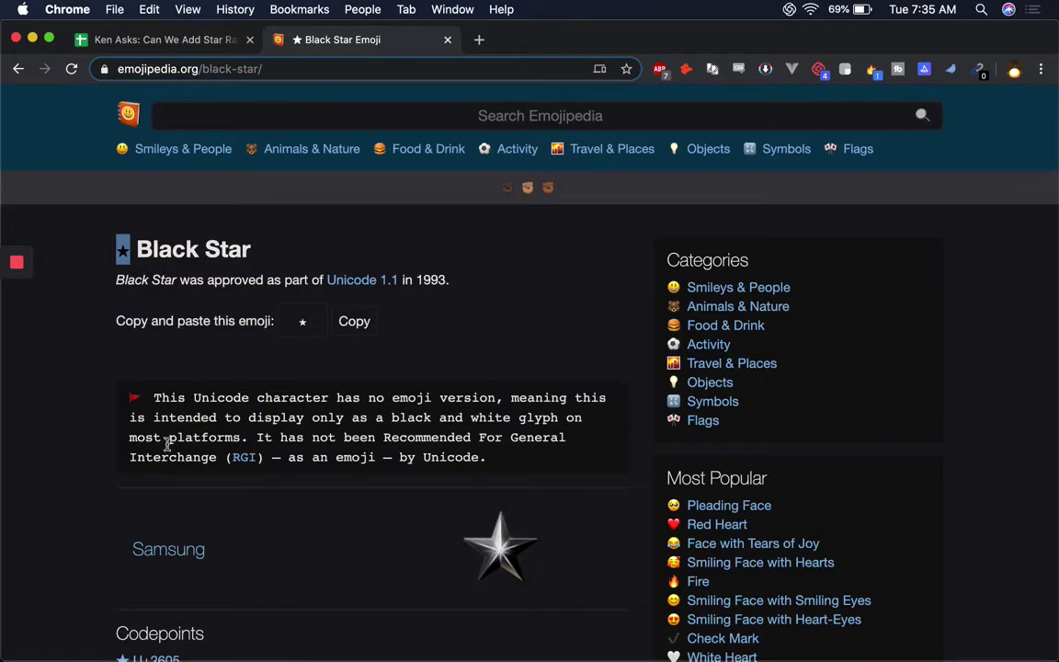
pyautogui.click(135, 277)
pyautogui.click(328, 116)
pyautogui.write('star')
pyautogui.press('Return')
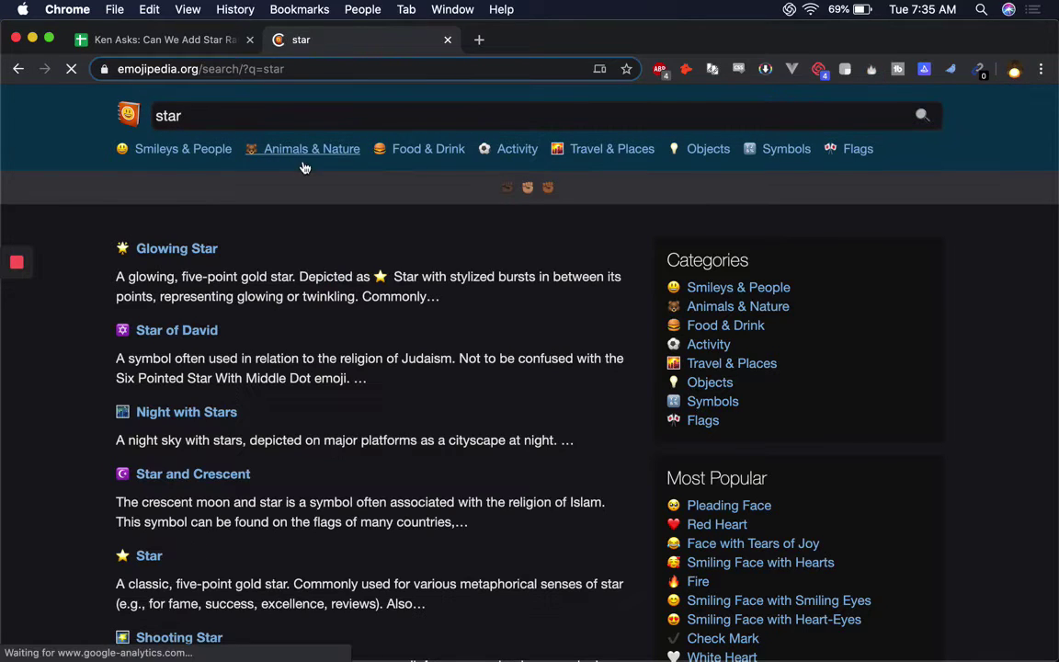
pyautogui.scroll(-3, 256, 323)
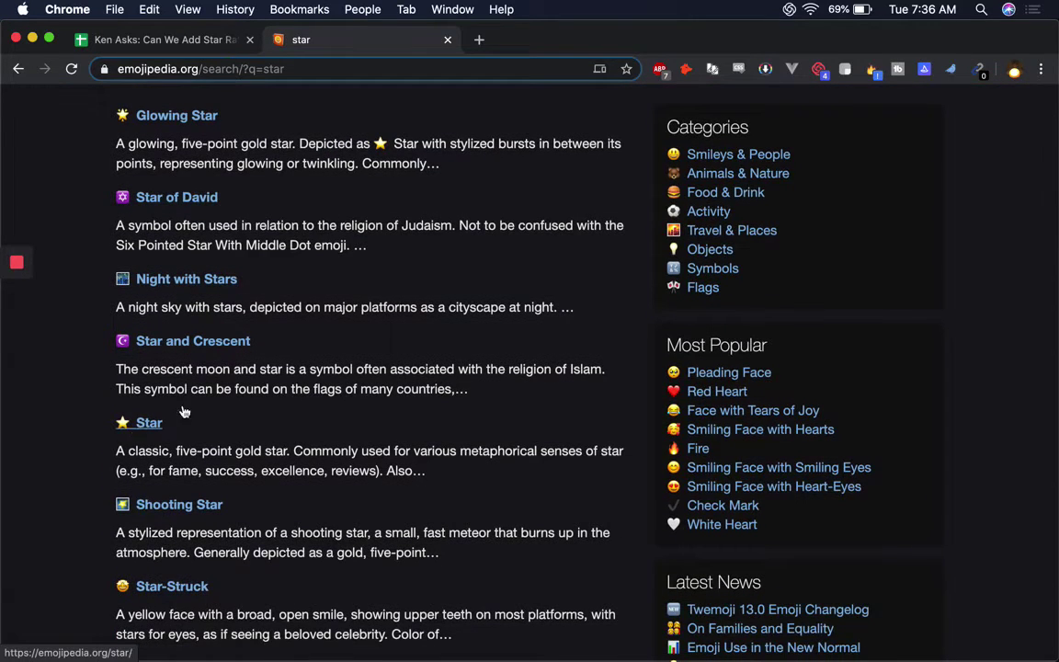
pyautogui.scroll(3, 276, 350)
# Search Emojipedia for "bed" and copy the plain bed emoji.
pyautogui.doubleClick(178, 112)
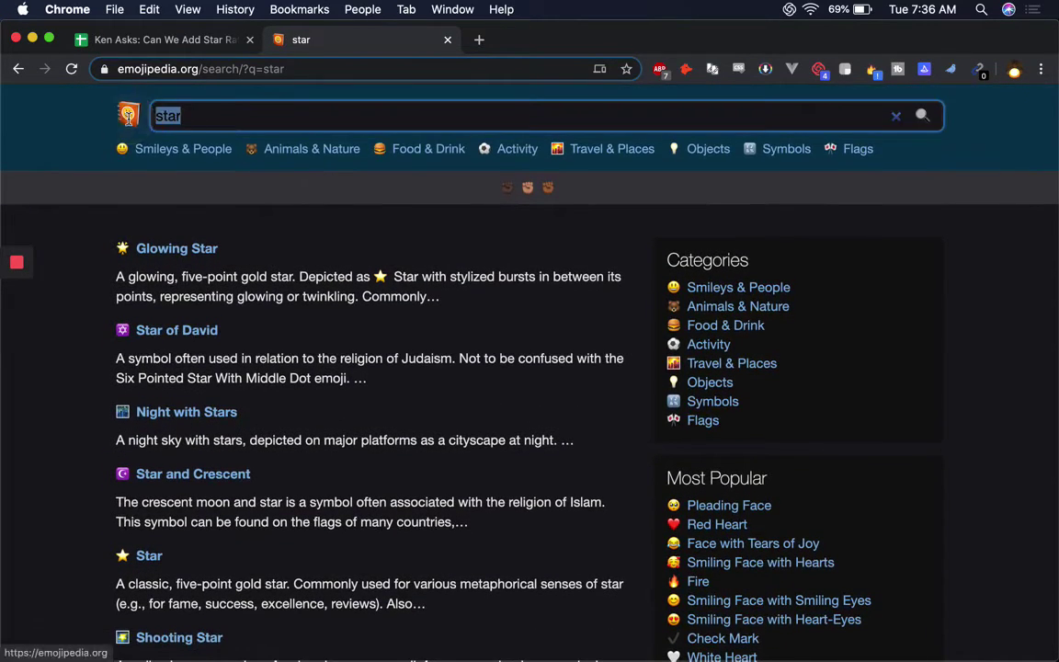
pyautogui.write('bed')
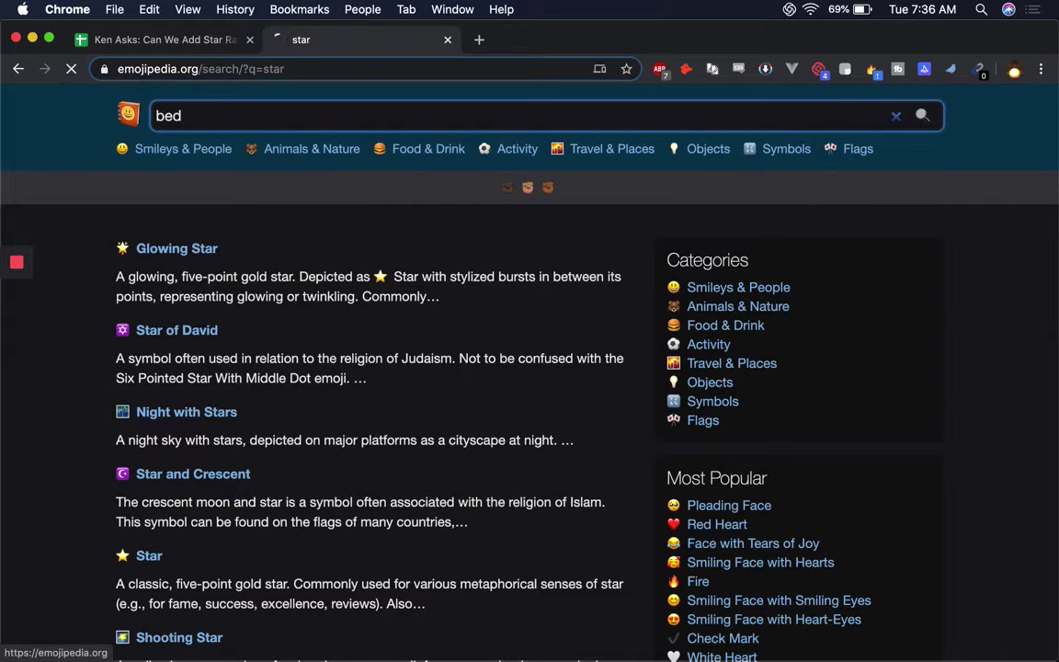
pyautogui.press('Return')
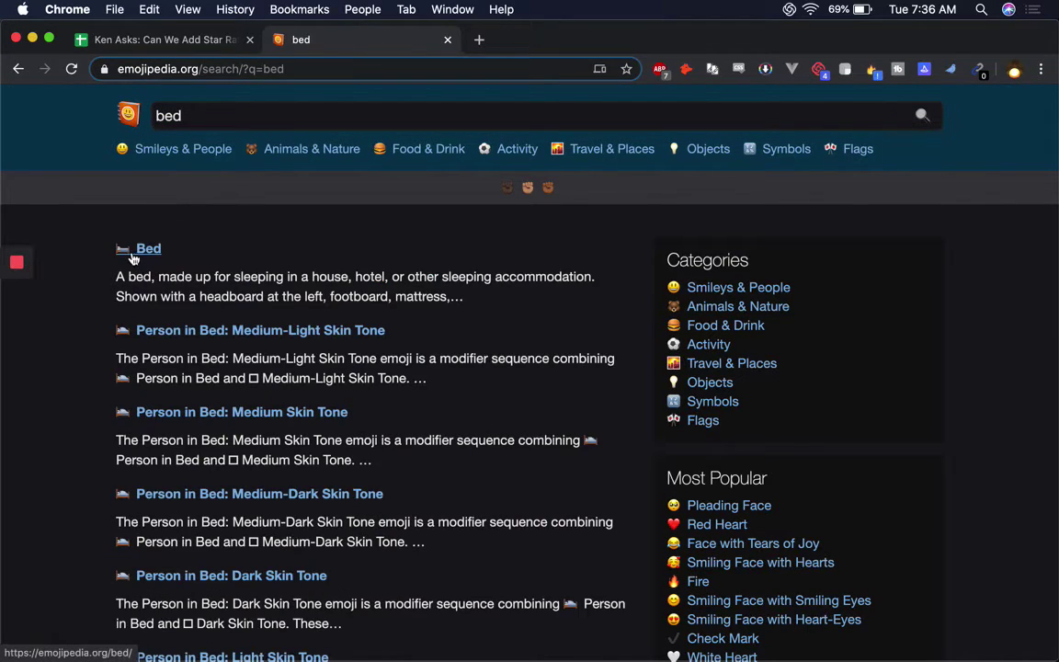
pyautogui.click(133, 248)
# Return to the star ratings spreadsheet and enter one bed emoji in F2 and two in F3.
pyautogui.click(215, 42)
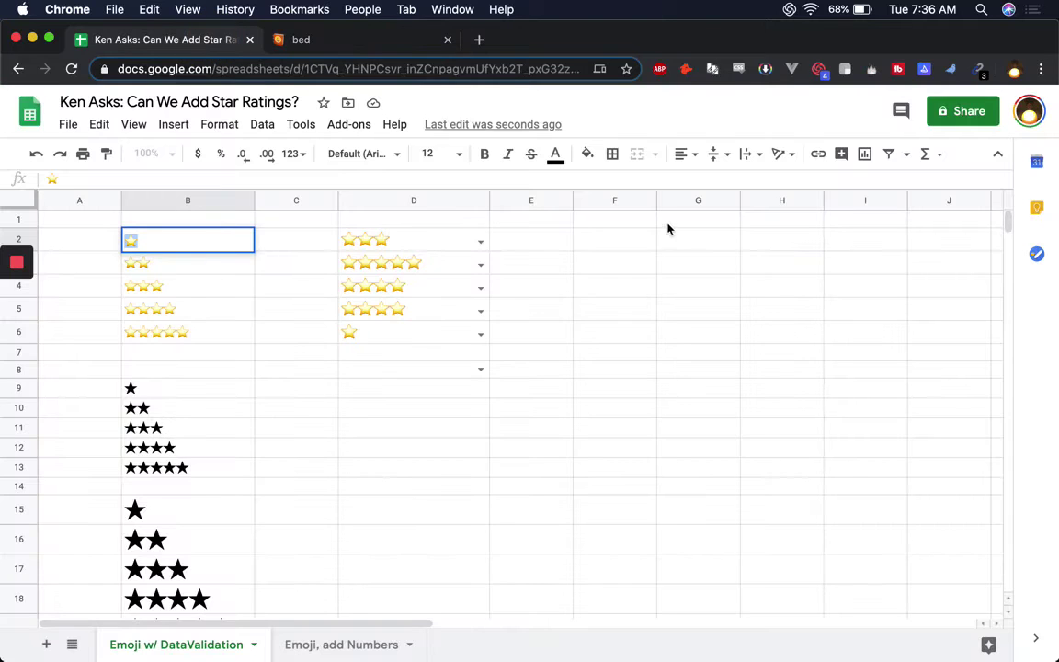
pyautogui.click(626, 238)
pyautogui.write('🛏')
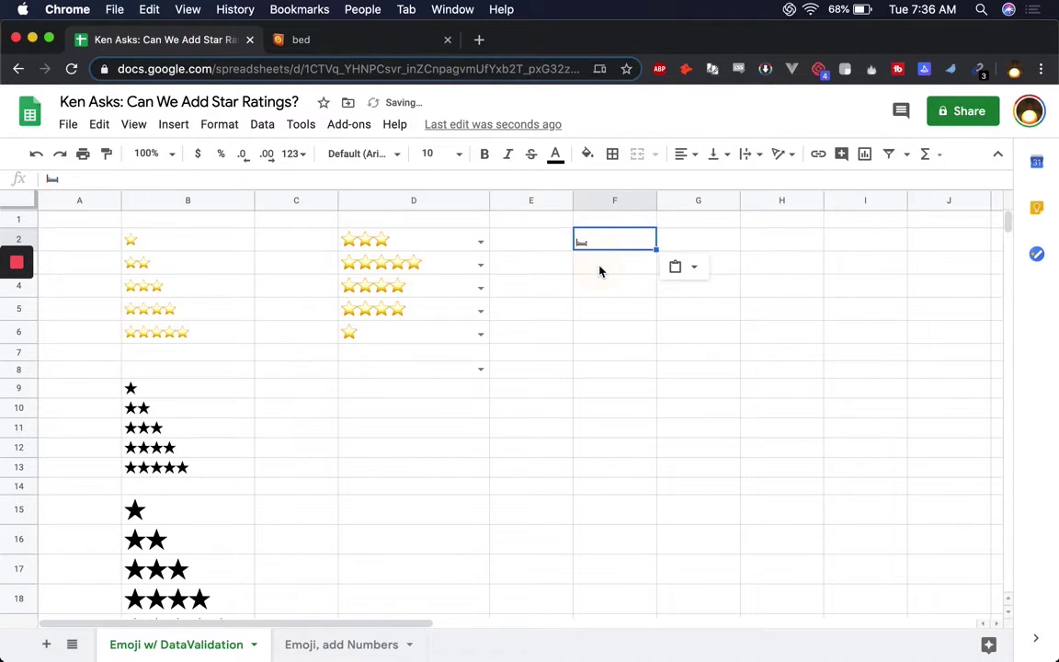
pyautogui.click(599, 269)
pyautogui.write('🛏')
pyautogui.doubleClick(599, 267)
pyautogui.write('🛏')
# Enter three bed emojis in cell F4.
pyautogui.click(600, 297)
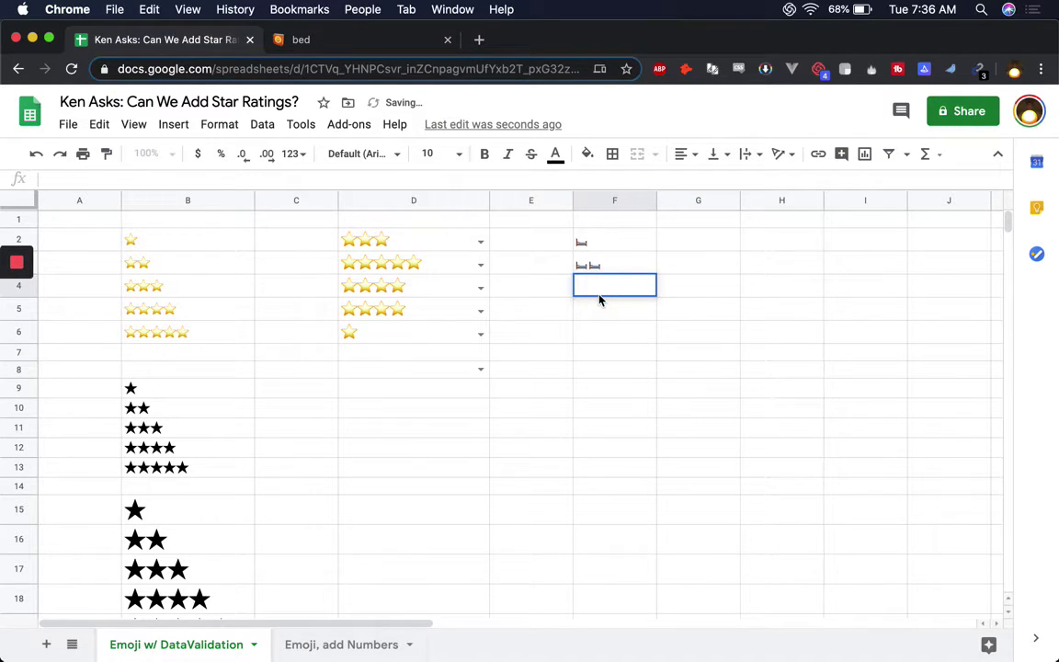
pyautogui.click(604, 290)
pyautogui.click(602, 284)
pyautogui.write('🛏')
pyautogui.write('🛏')
pyautogui.write('🛏')
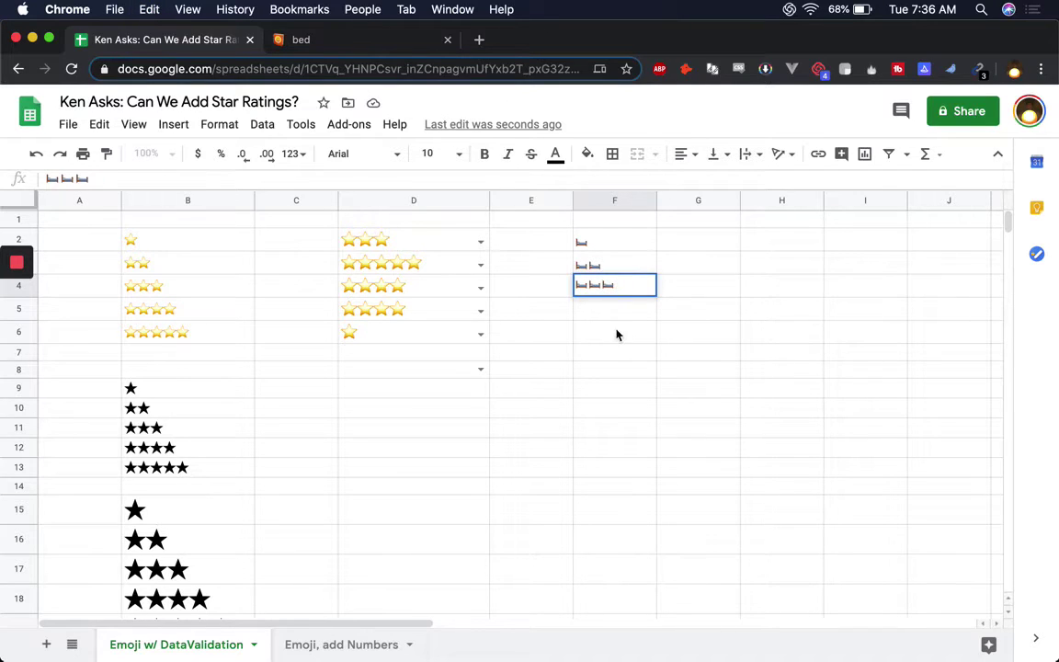
# Enter four bed emojis in cell F5.
pyautogui.click(615, 309)
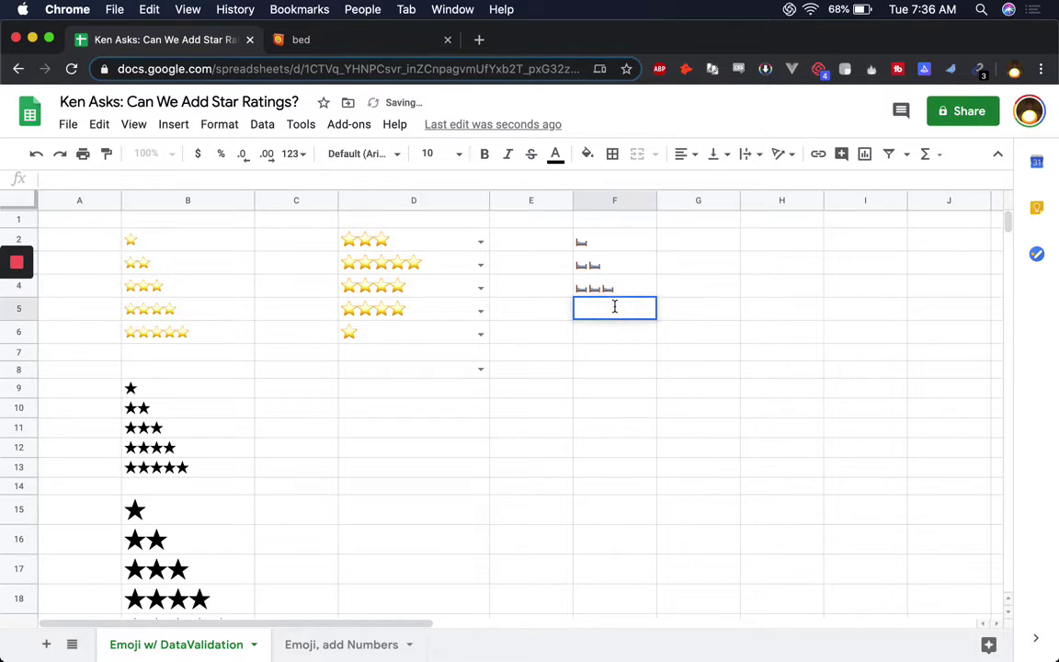
pyautogui.click(615, 307)
pyautogui.write('🛏')
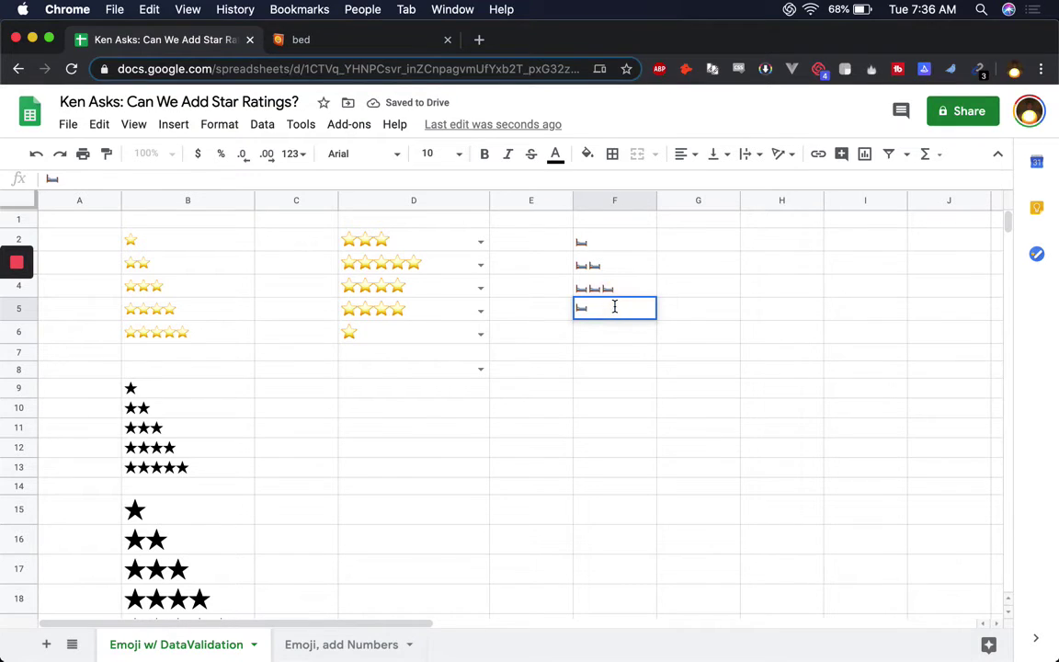
pyautogui.write('🛏')
pyautogui.press('cmd+v')
pyautogui.press('cmd+v')
pyautogui.press('Return')
# Enter five bed emojis in cell F6 to complete the bed rating scale.
pyautogui.doubleClick(620, 329)
pyautogui.write('🛏')
pyautogui.press('cmd+v')
pyautogui.press('cmd+v')
pyautogui.write('🛏')
pyautogui.write('🛏')
pyautogui.click(619, 242)
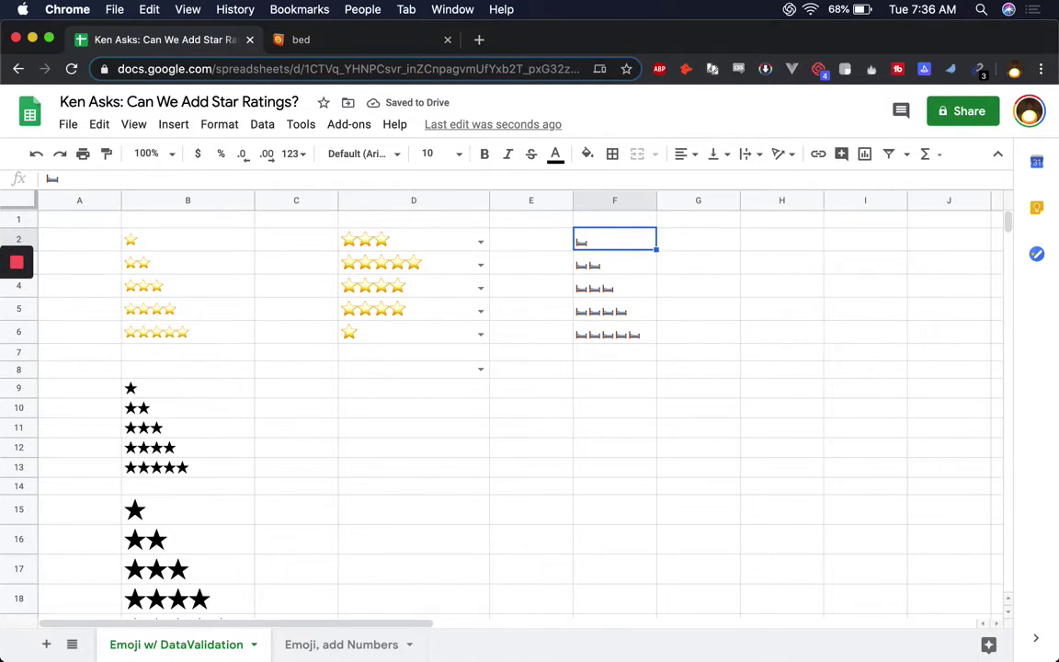
# Add a new sheet and fill cells B2 through B7 with "Data 1".
pyautogui.click(46, 644)
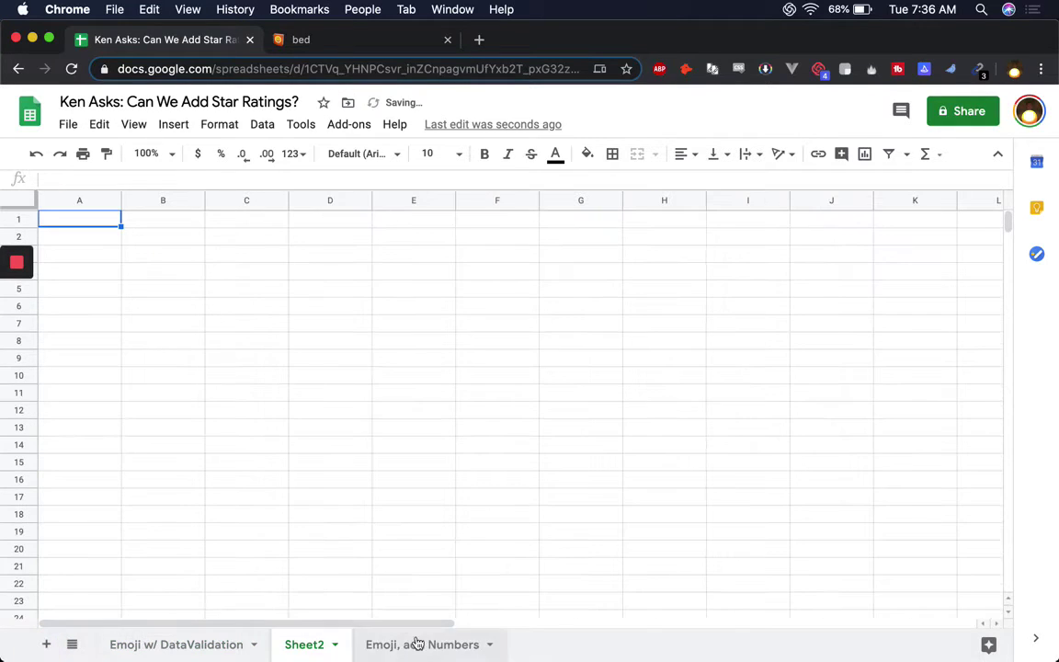
pyautogui.click(154, 239)
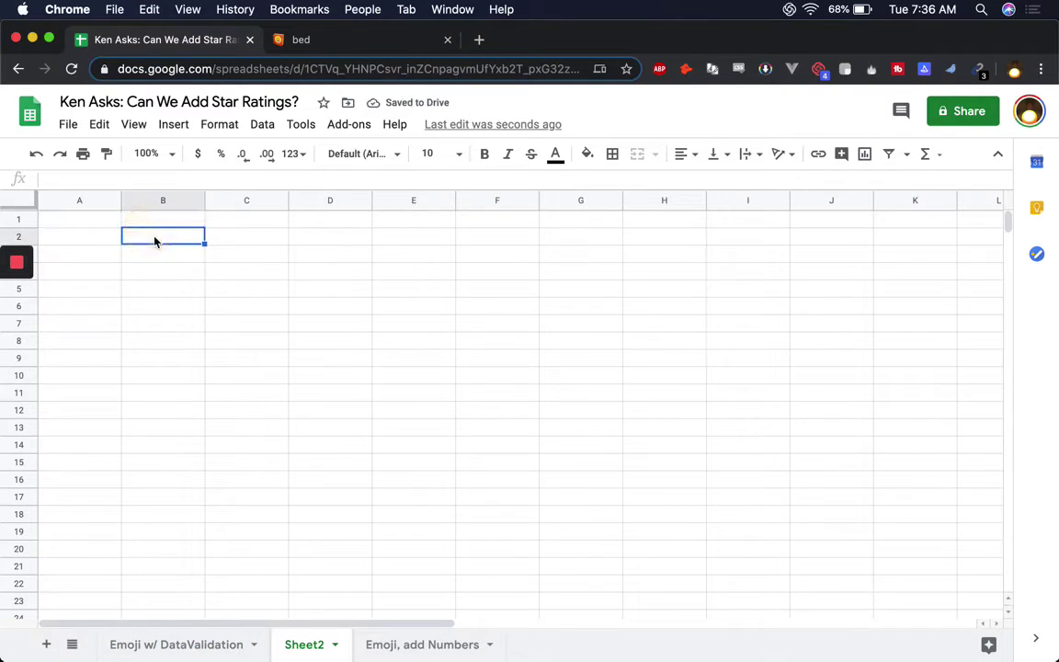
pyautogui.write('Data 1')
pyautogui.press('super+Return')
pyautogui.press('super+c')
pyautogui.press('Down')
pyautogui.press('super+v')
pyautogui.press('Down')
pyautogui.press('super+v')
pyautogui.press('Down')
pyautogui.press('super+v')
pyautogui.press('Down')
pyautogui.press('super+Down')
pyautogui.press('super+v')
pyautogui.press('super+Up')
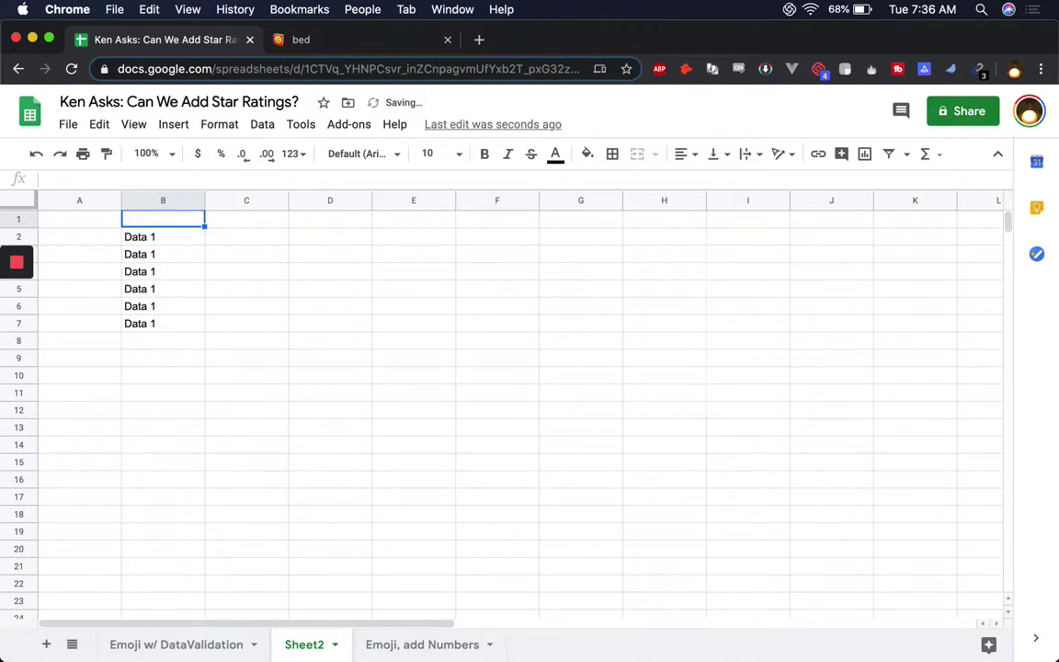
# Widen column C to about twice its width and enter the header "Rating" in C1.
pyautogui.click(198, 236)
pyautogui.click(246, 241)
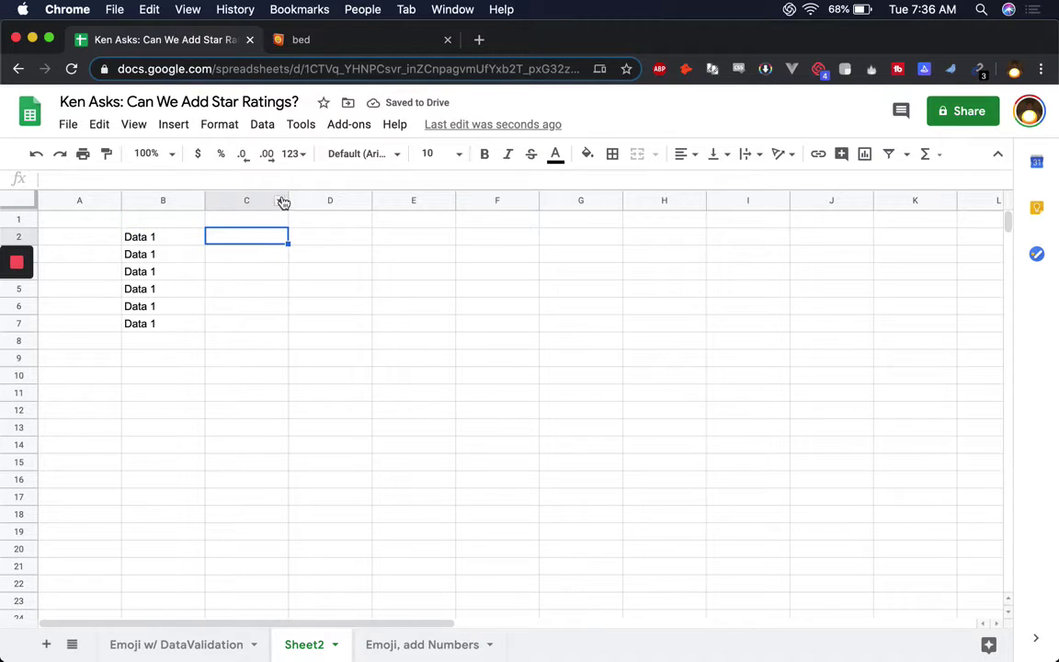
pyautogui.moveTo(288, 200); pyautogui.dragTo(383, 200)
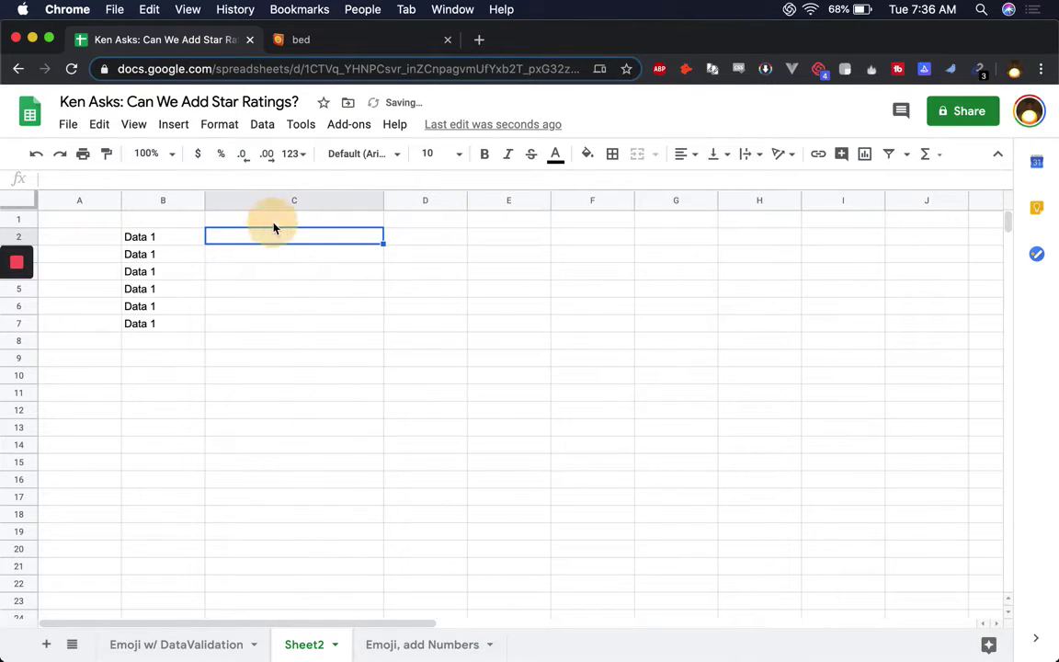
pyautogui.click(273, 221)
pyautogui.write('Rating')
pyautogui.press('Return')
# Add data validation to C2 using the star list 'Emoji w/ DataValidation'!B2:B6 as the source range, and save it.
pyautogui.rightClick(270, 238)
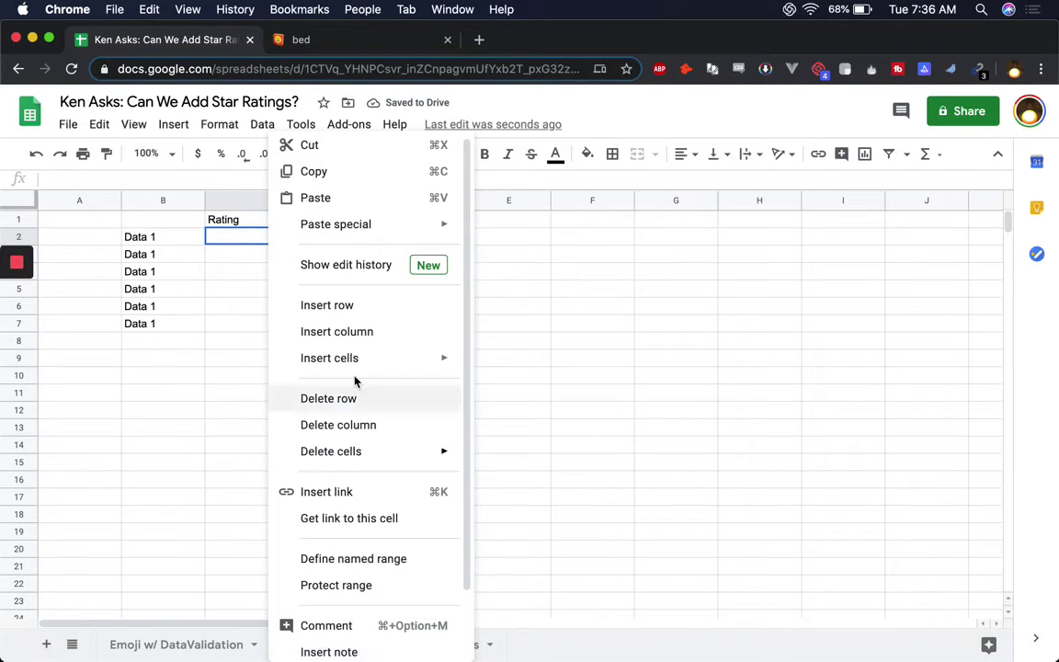
pyautogui.scroll(-2, 378, 531)
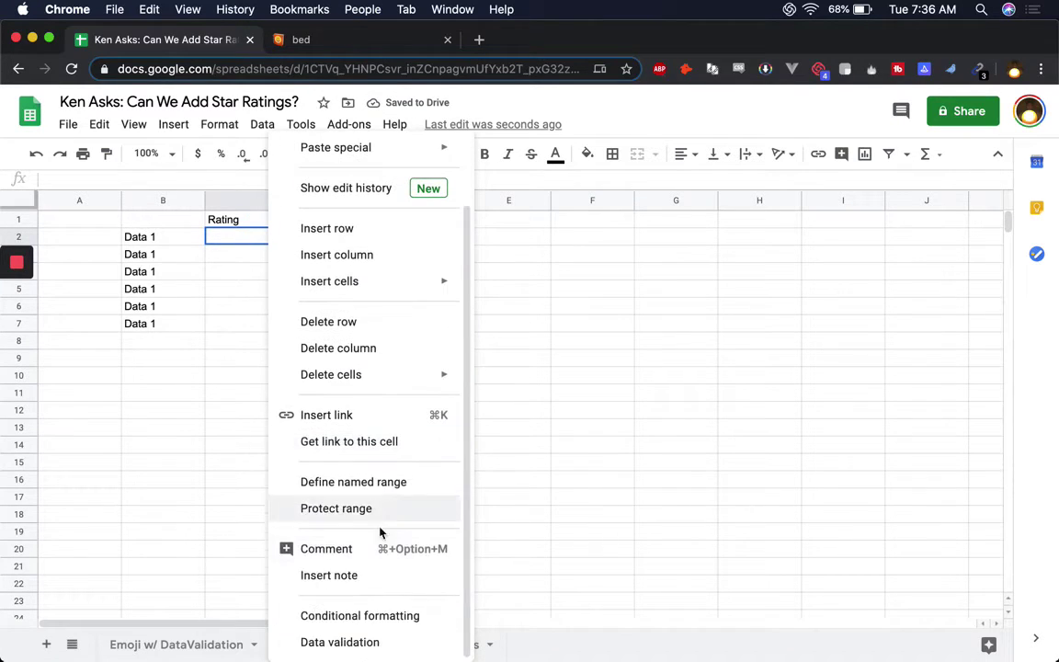
pyautogui.click(344, 641)
pyautogui.click(630, 339)
pyautogui.click(135, 643)
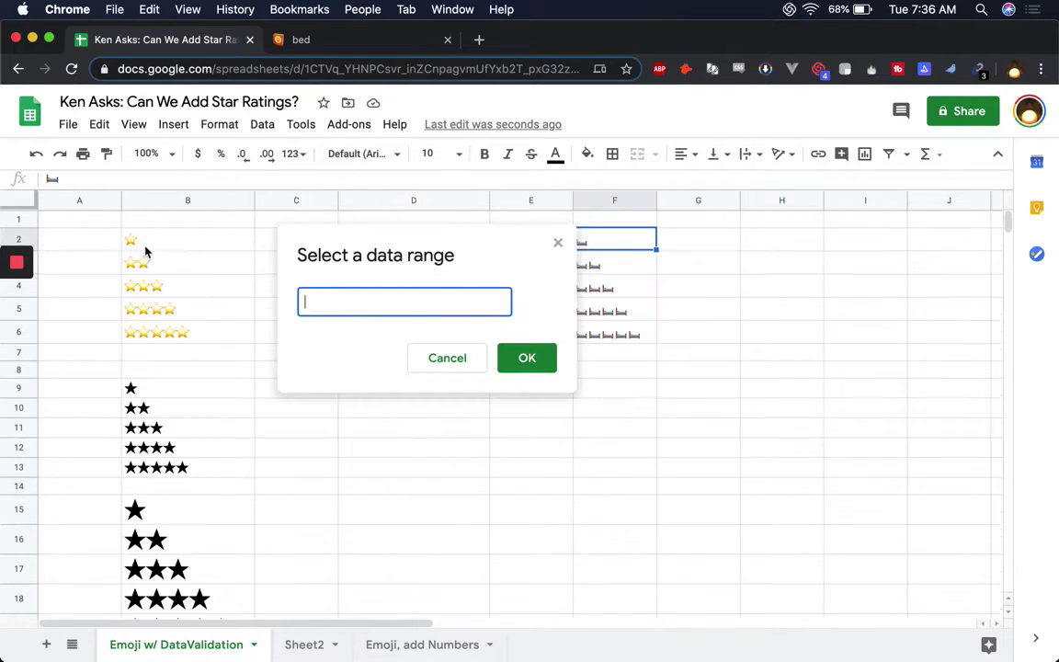
pyautogui.moveTo(145, 248); pyautogui.dragTo(141, 331)
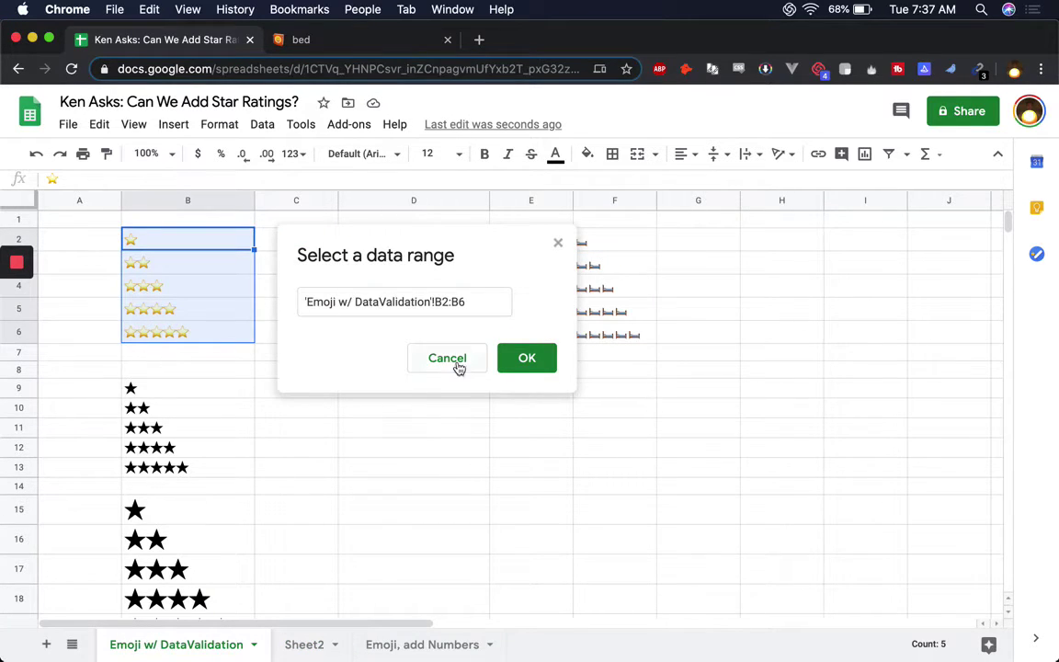
pyautogui.click(527, 358)
pyautogui.click(735, 488)
pyautogui.click(392, 647)
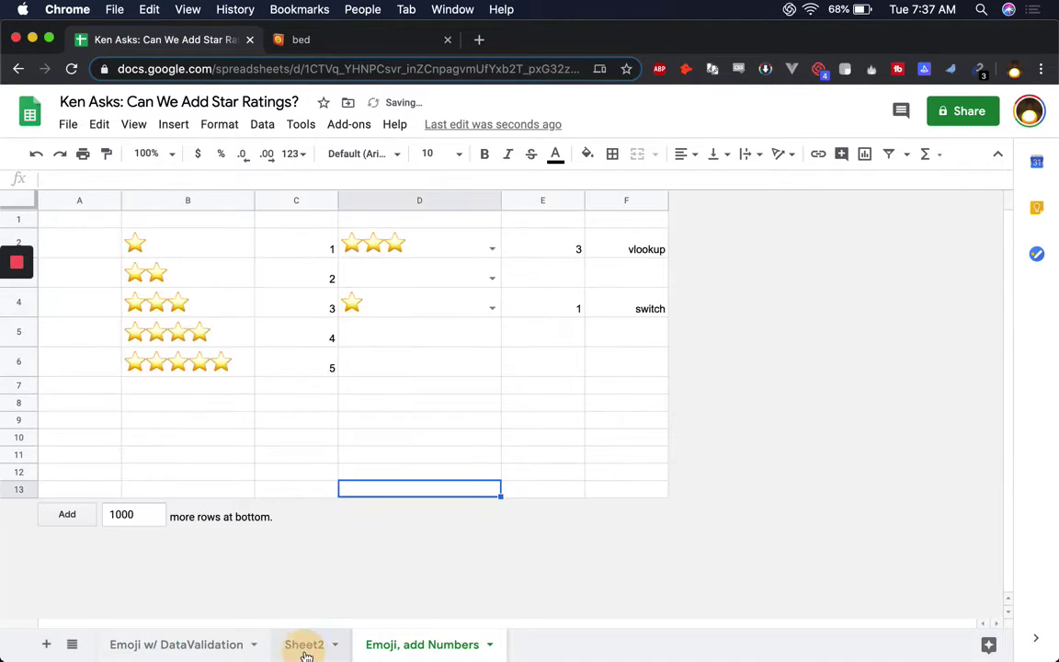
# Return to Sheet2, choose the one-star rating in C2's dropdown, and try pasting into C3.
pyautogui.click(306, 648)
pyautogui.click(374, 237)
pyautogui.click(290, 260)
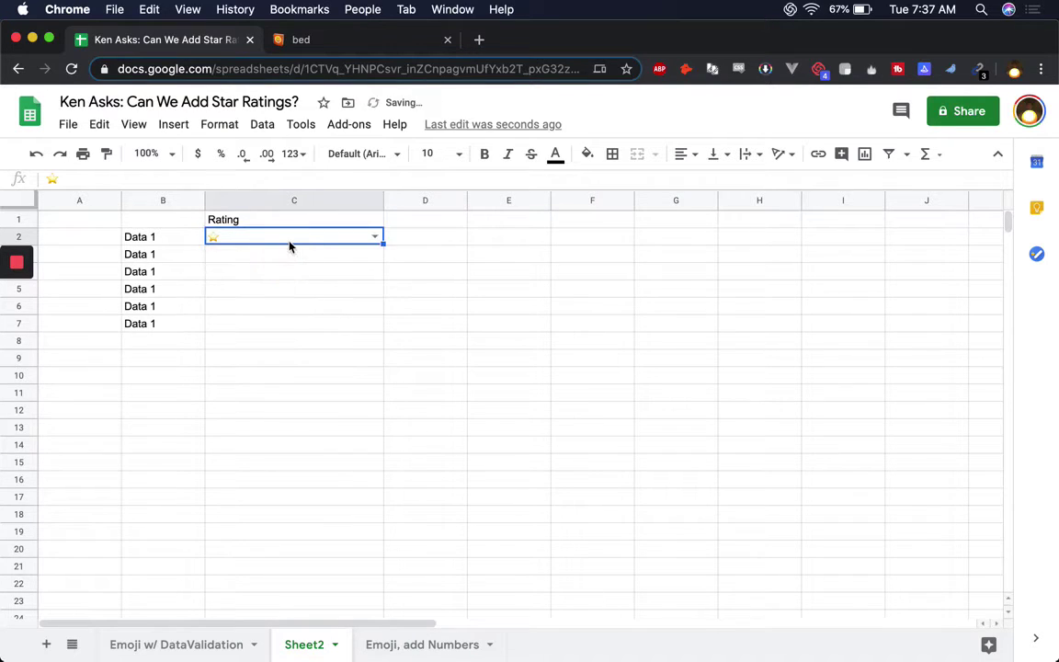
pyautogui.press('Down')
pyautogui.press('super+v')
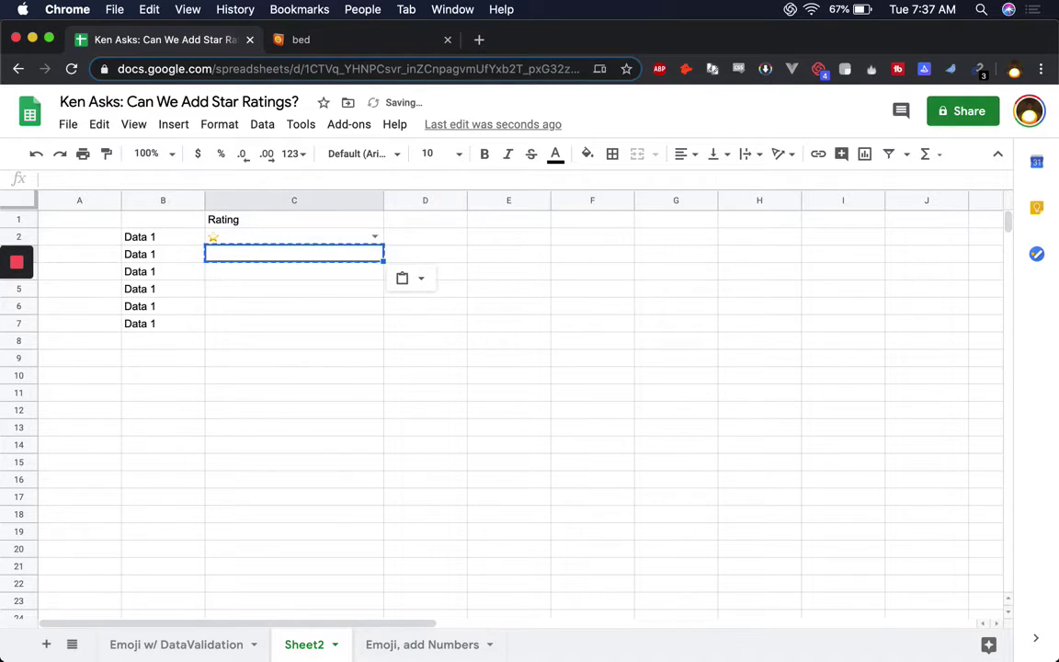
# Set the font size of the whole Rating column C to 15.
pyautogui.click(253, 237)
pyautogui.click(275, 202)
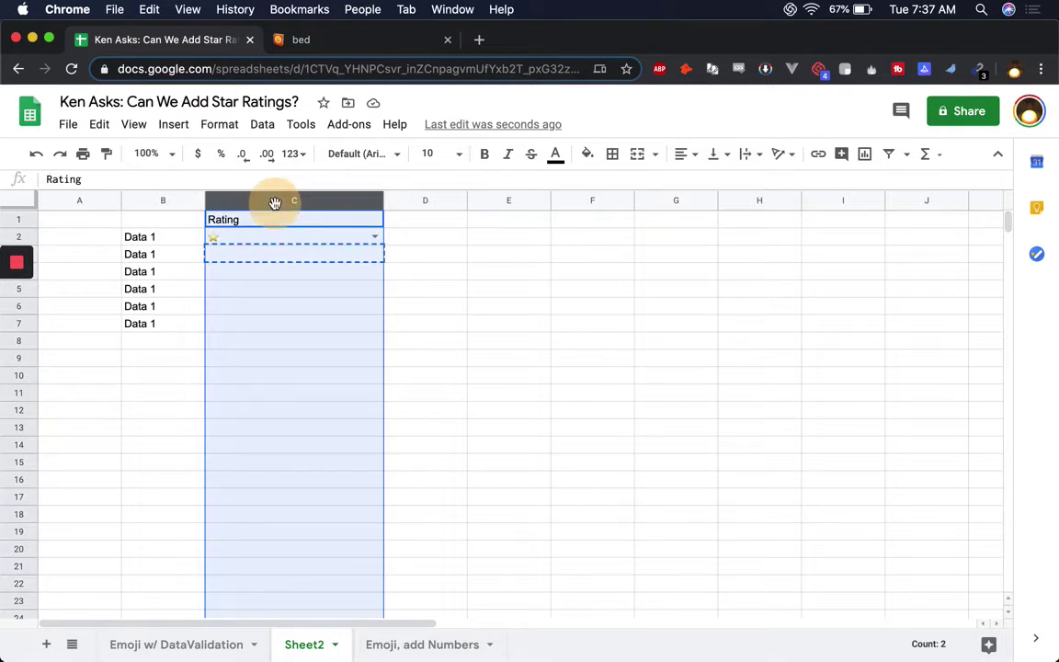
pyautogui.click(434, 153)
pyautogui.write('1')
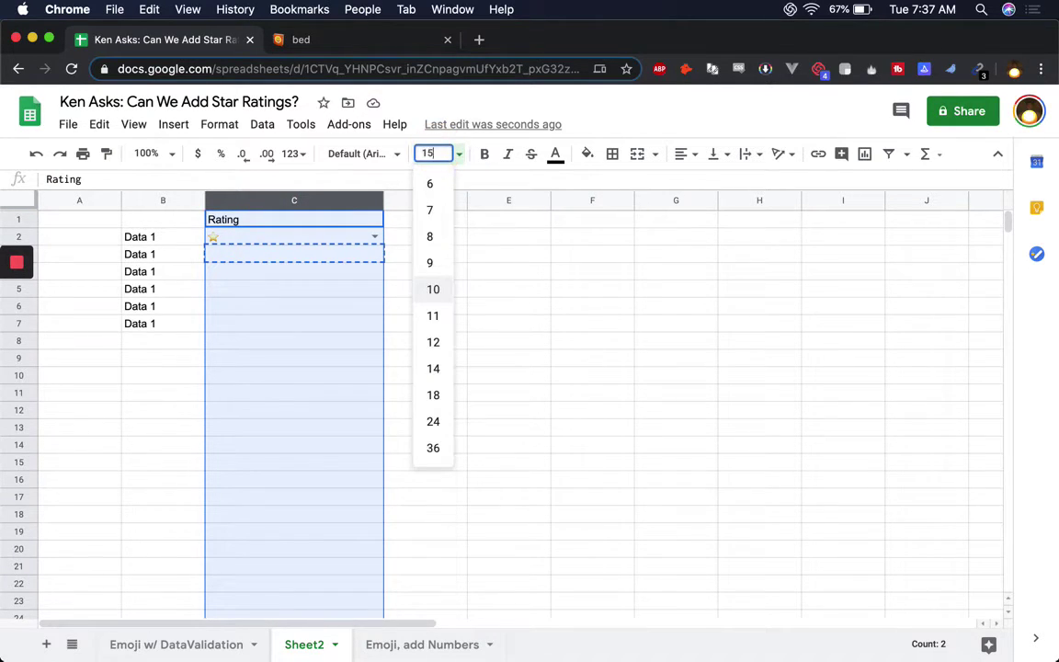
pyautogui.write('5')
pyautogui.press('Return')
# Copy the rating dropdown from C2 into C3 and C4, clearing the pasted star from both cells.
pyautogui.click(293, 248)
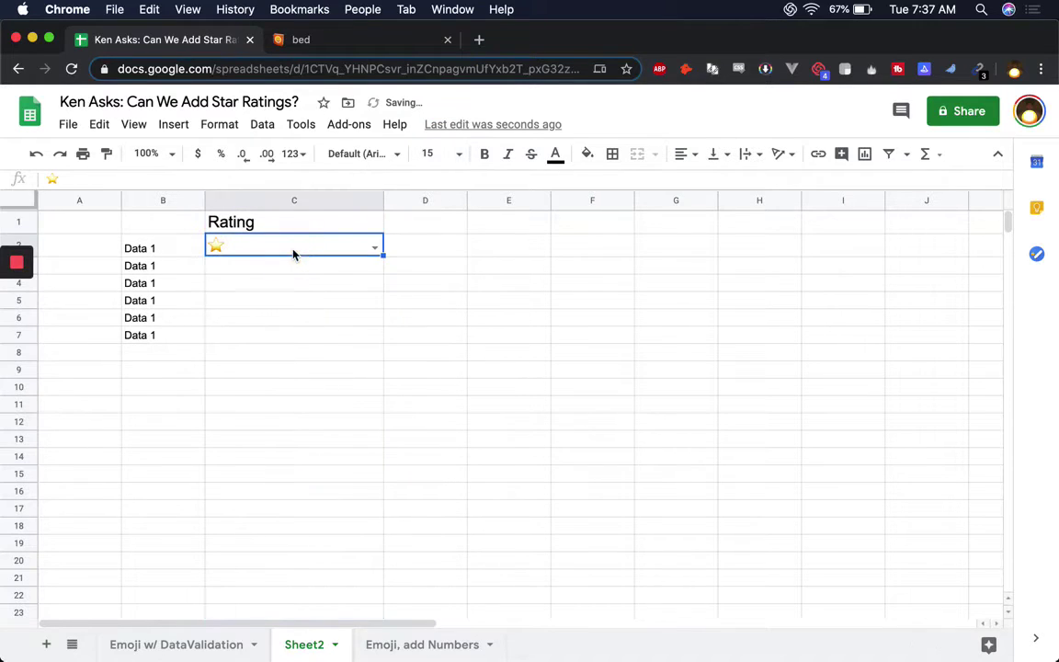
pyautogui.press('cmd+c')
pyautogui.click(312, 267)
pyautogui.press('cmd+v')
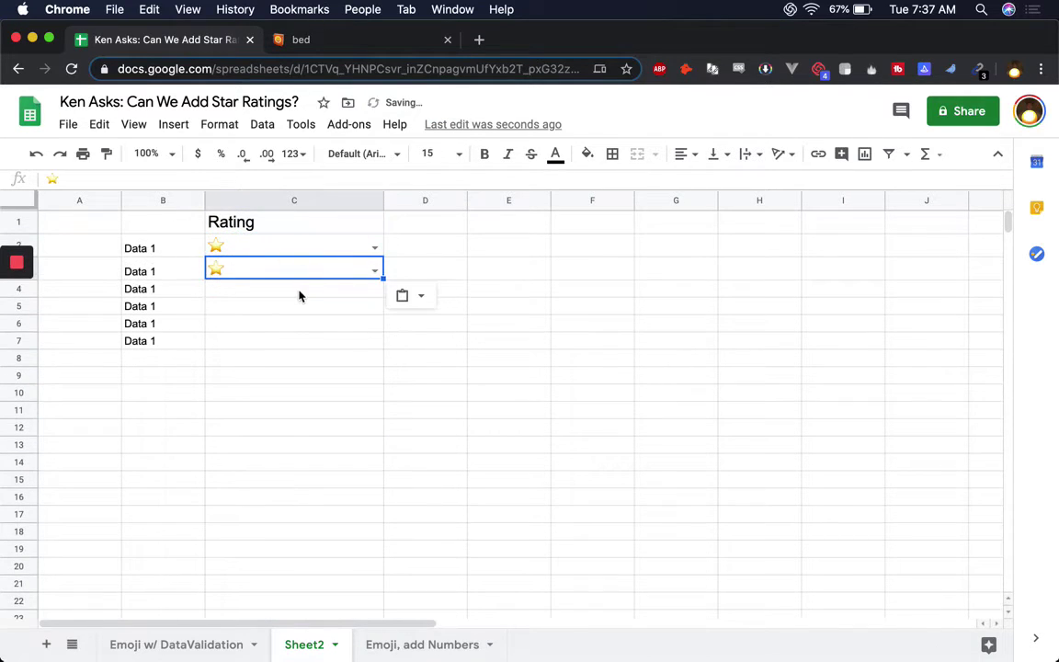
pyautogui.press('cmd+x')
pyautogui.press('Down')
pyautogui.press('cmd+v')
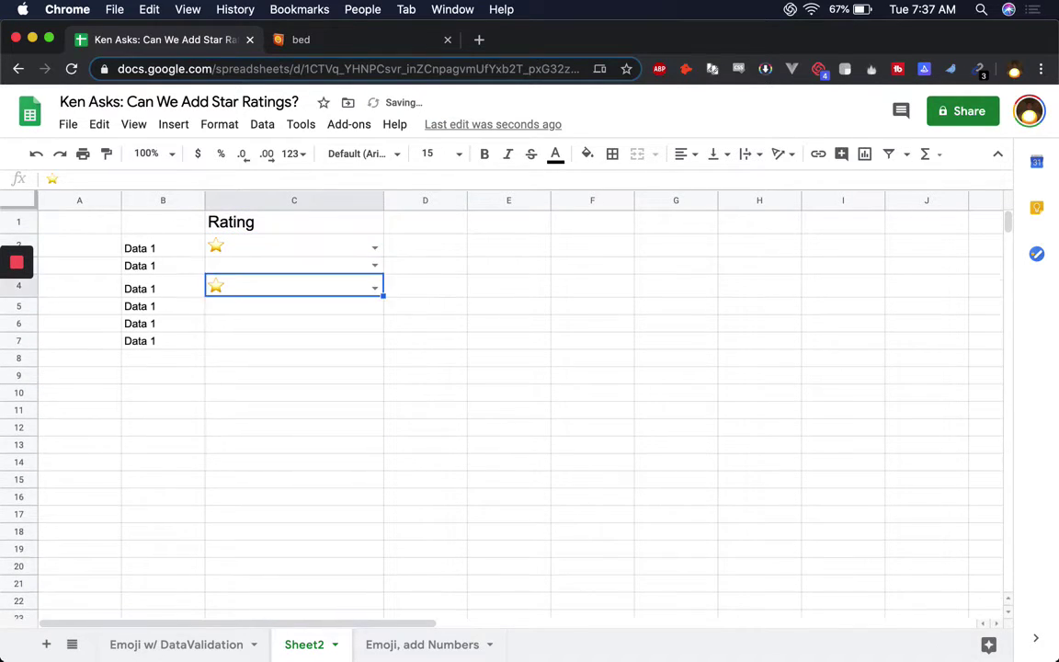
pyautogui.press('BackSpace')
# Paste the rating dropdown into C5 through C7 and clear the pasted stars from those cells.
pyautogui.press('Down')
pyautogui.press('cmd+v')
pyautogui.press('Down')
pyautogui.press('cmd+v')
pyautogui.press('Down')
pyautogui.press('cmd+v')
pyautogui.press('BackSpace')
pyautogui.press('Up')
pyautogui.press('BackSpace')
pyautogui.press('Up')
pyautogui.press('BackSpace')
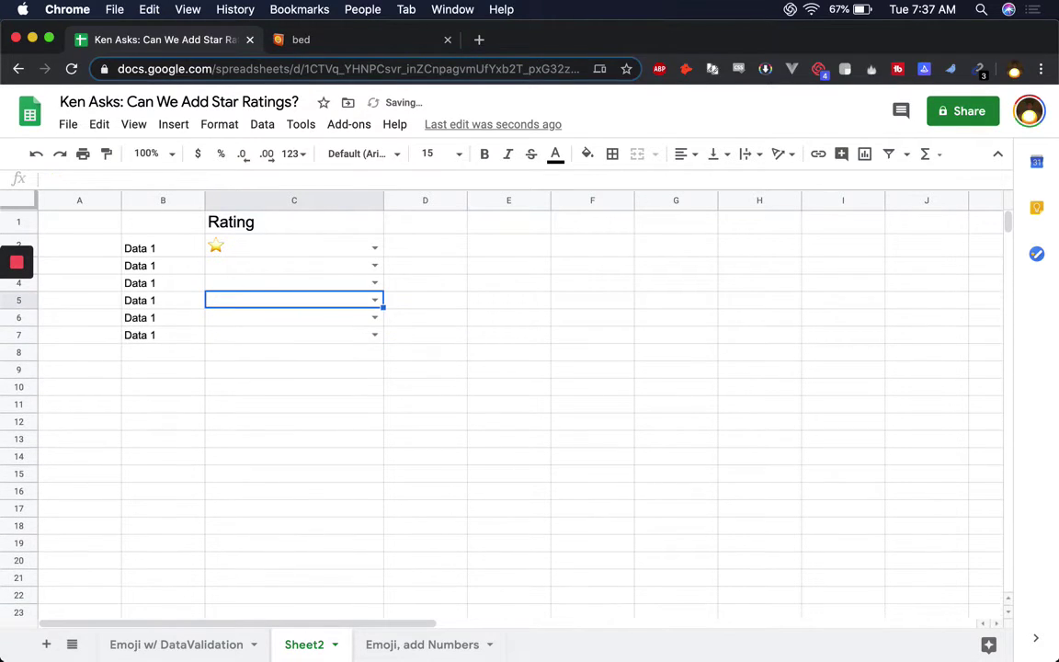
# Paste the one-star rating with its dropdown into C8.
pyautogui.press('Down')
pyautogui.press('Down')
pyautogui.press('Down')
pyautogui.press('cmd+v')
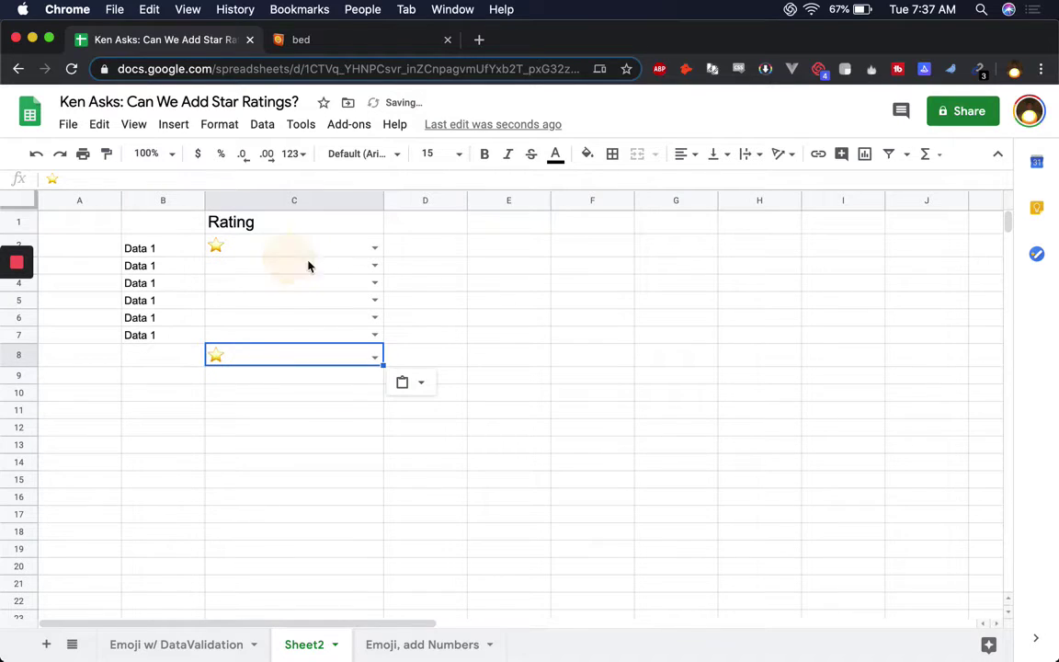
# Choose the three-star rating in C3 and copy it into C4 through C7.
pyautogui.click(367, 268)
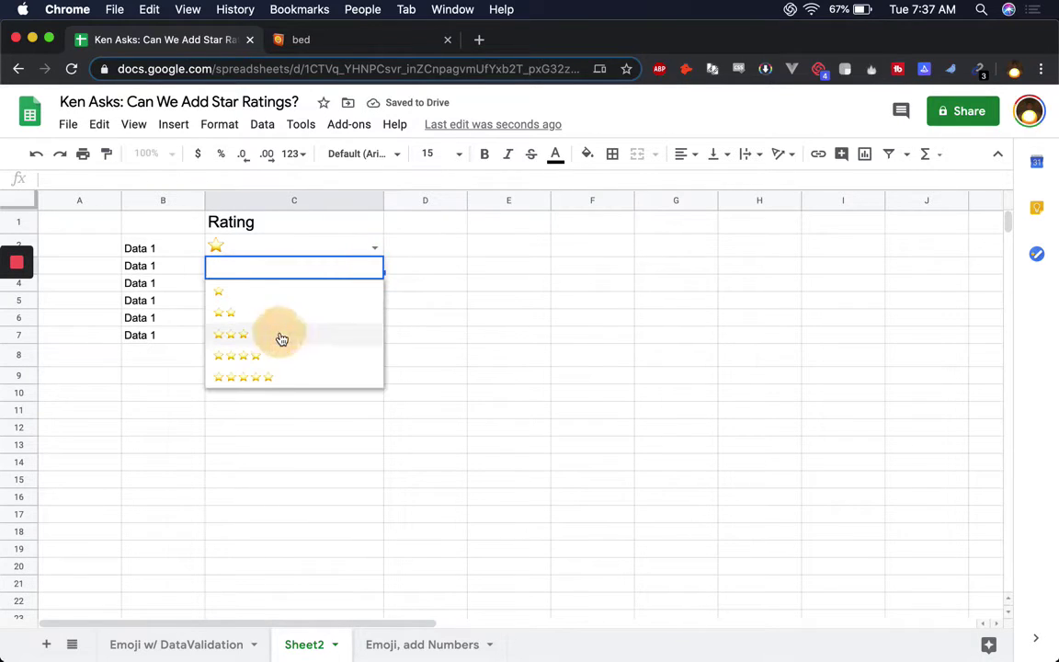
pyautogui.click(283, 338)
pyautogui.press('super+c')
pyautogui.press('super+v')
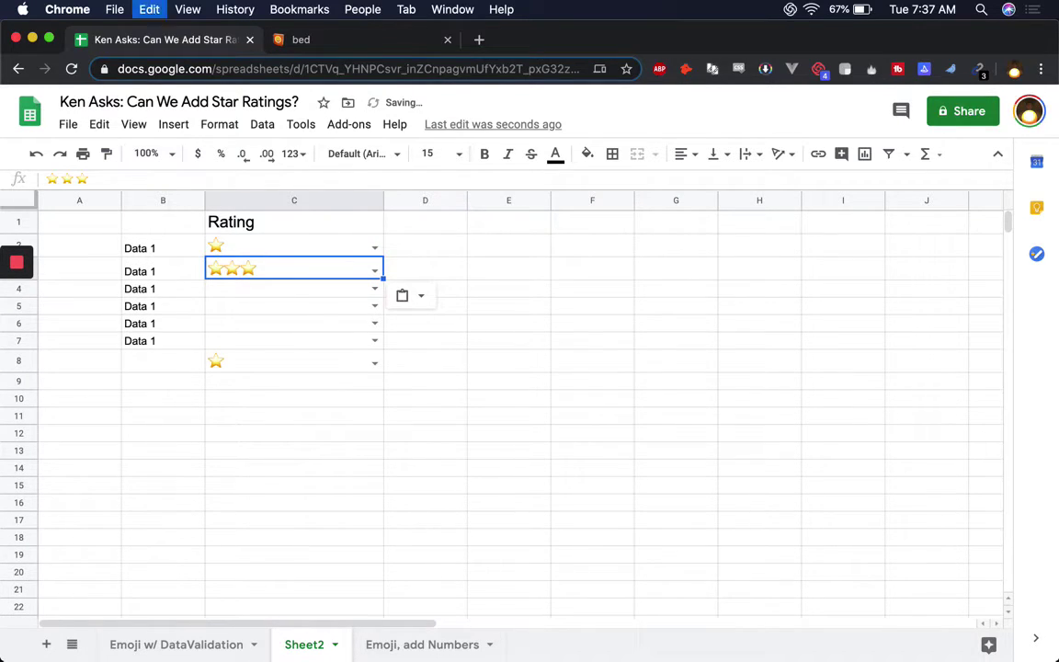
pyautogui.click(272, 306)
pyautogui.press('super+v')
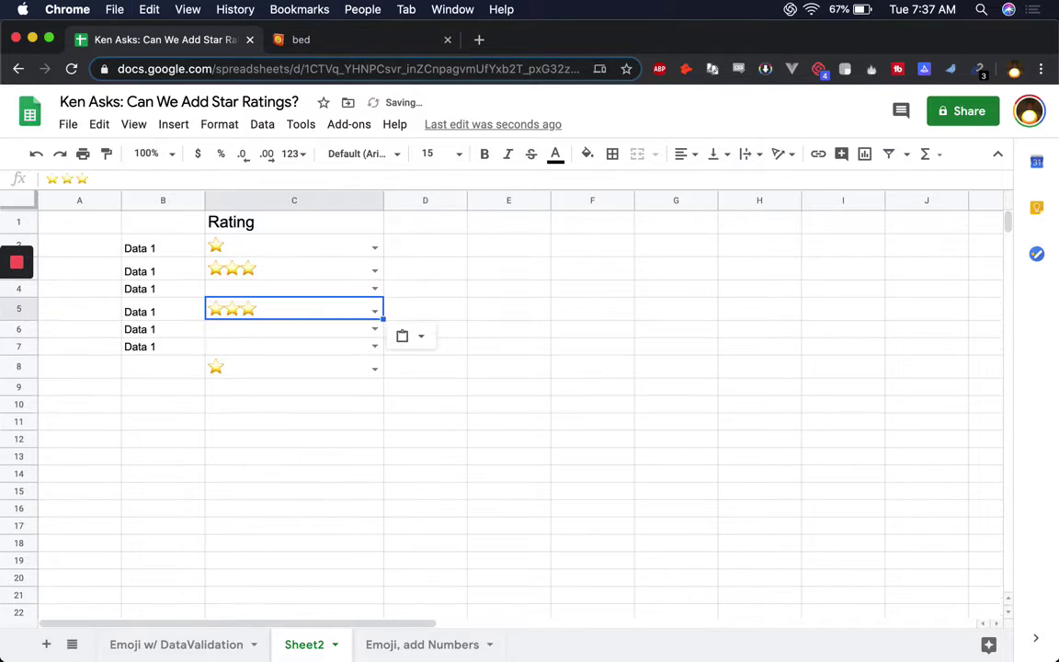
pyautogui.click(294, 289)
pyautogui.press('super+v')
pyautogui.click(294, 333)
pyautogui.press('super+v')
pyautogui.click(294, 356)
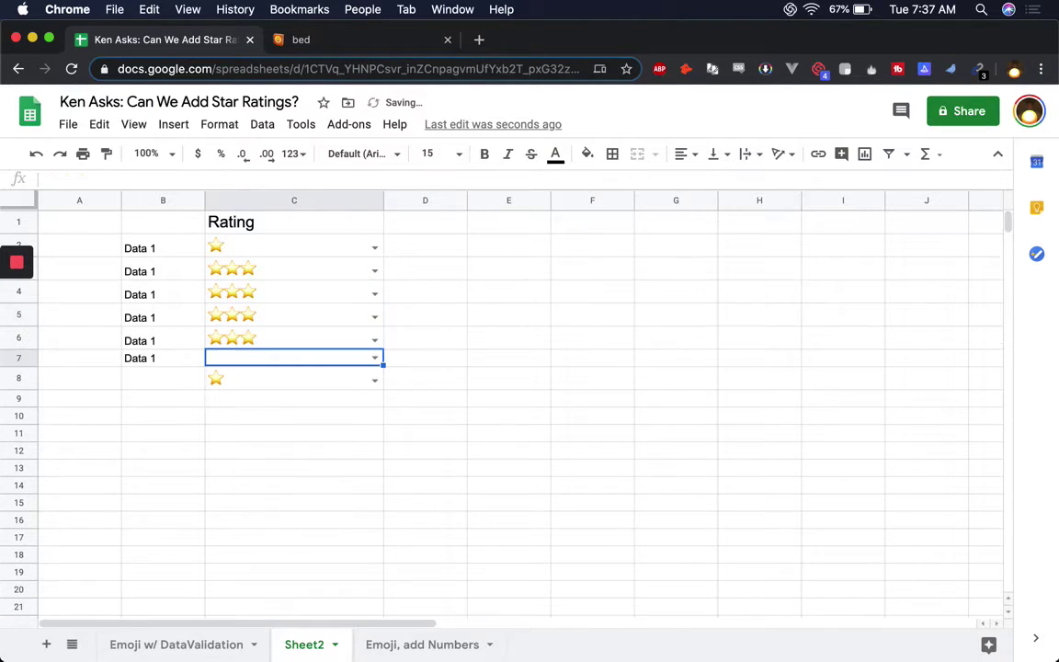
pyautogui.press('super+v')
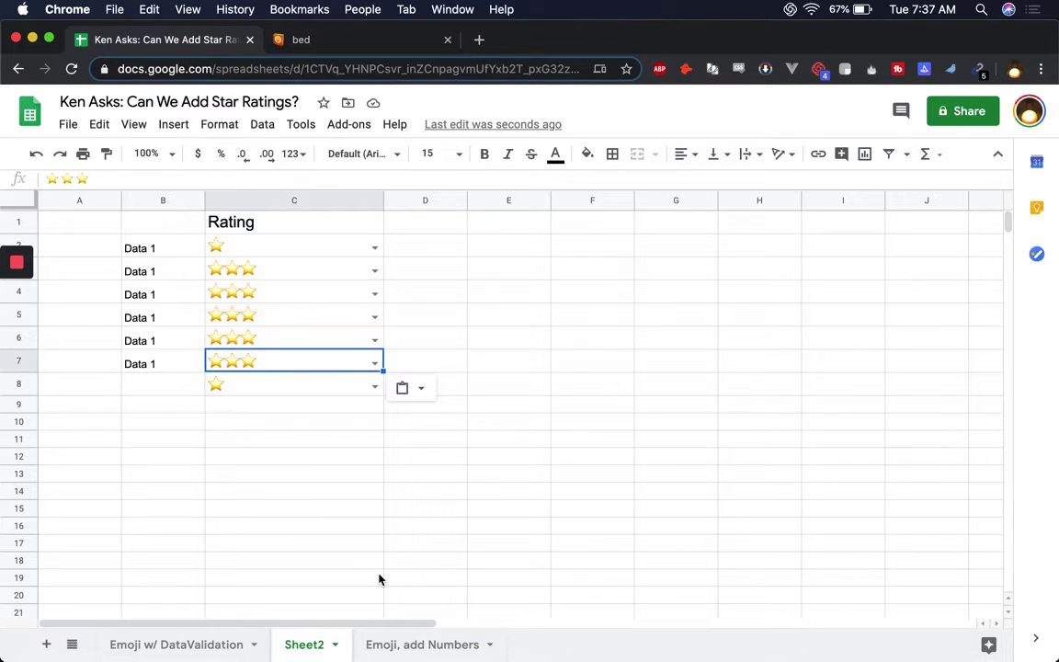
pyautogui.click(197, 643)
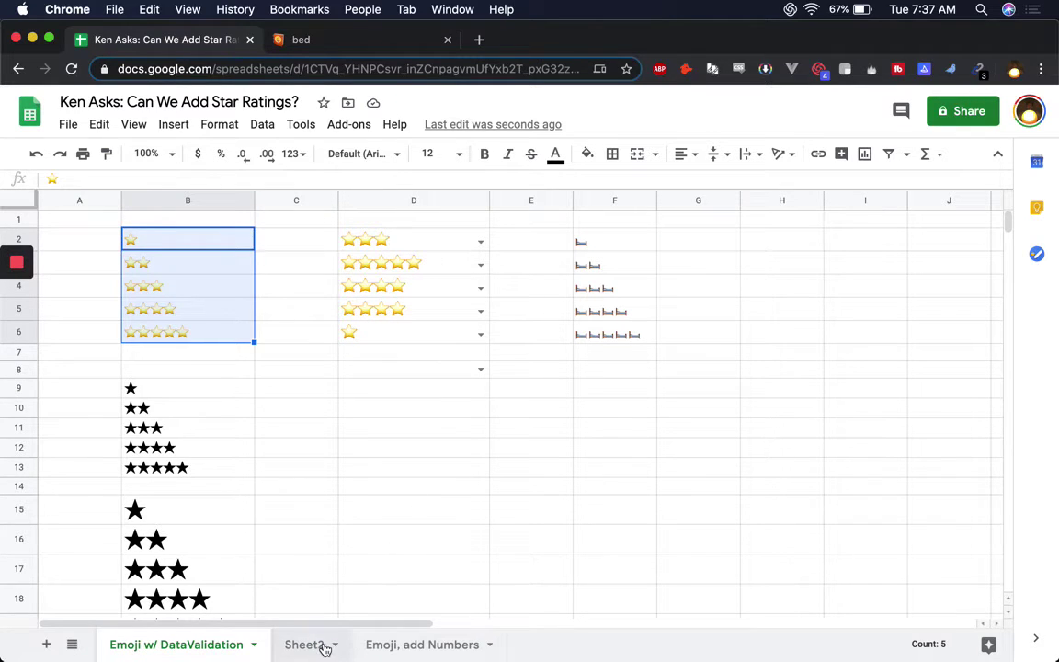
pyautogui.hotkey('alt', 'Down')
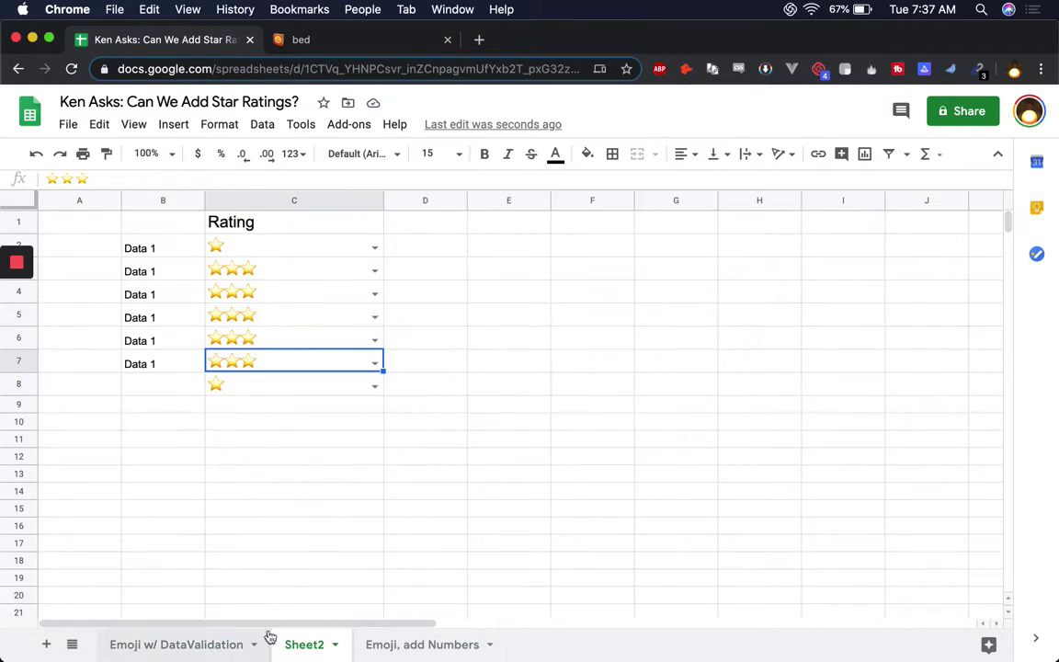
pyautogui.click(402, 246)
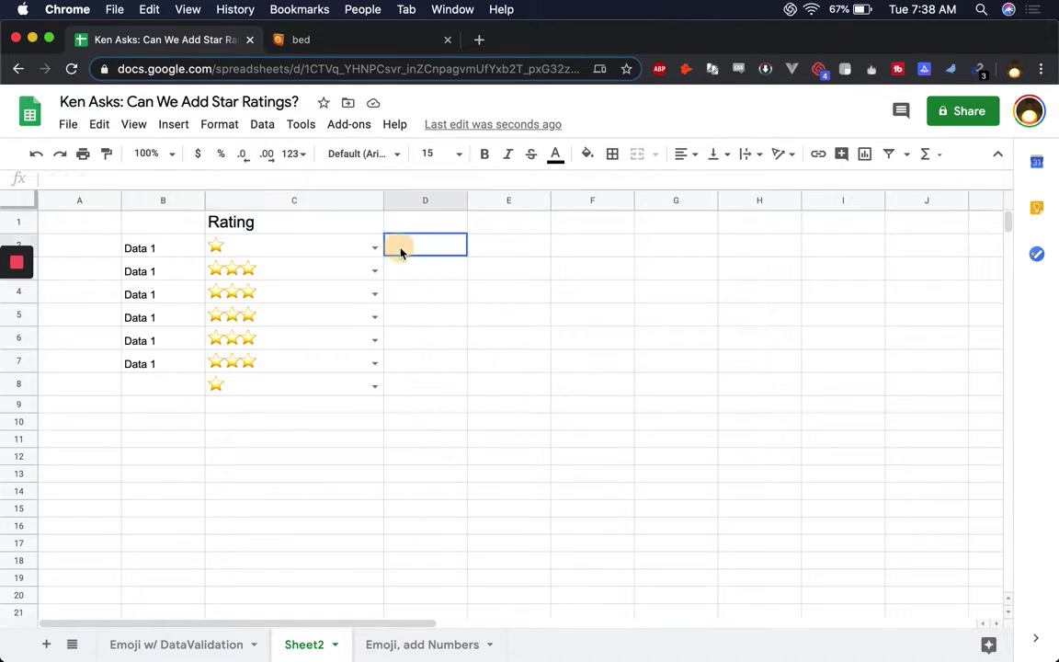
pyautogui.click(547, 241)
# Copy the star emoji from C2 and start a data validation on E2 with the List of items criteria.
pyautogui.doubleClick(220, 244)
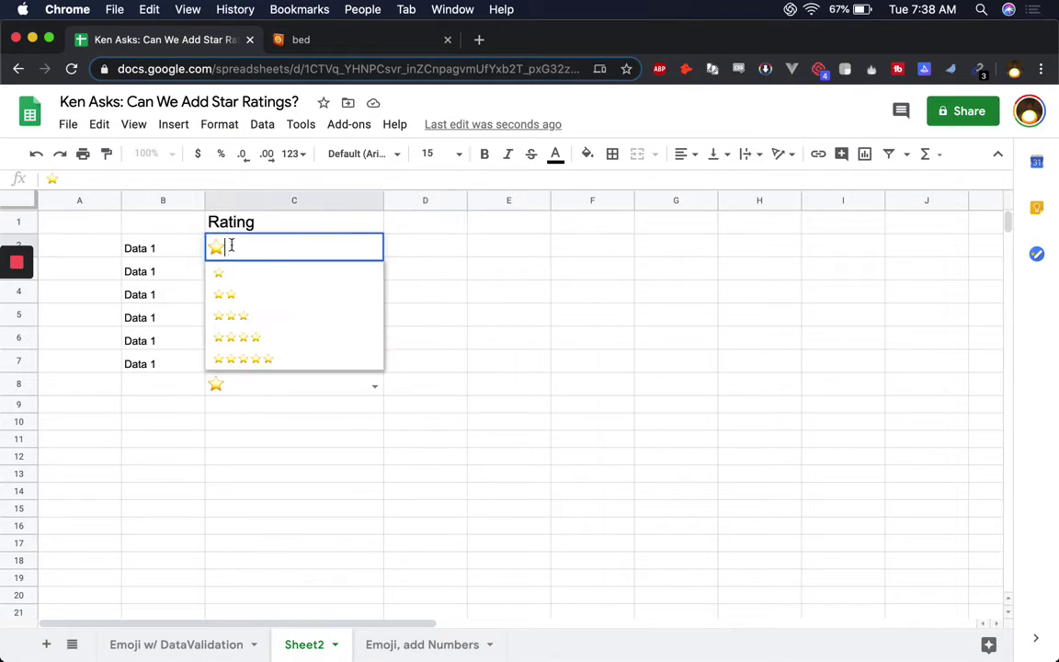
pyautogui.press('BackSpace')
pyautogui.press('Escape')
pyautogui.click(453, 248)
pyautogui.rightClick(513, 244)
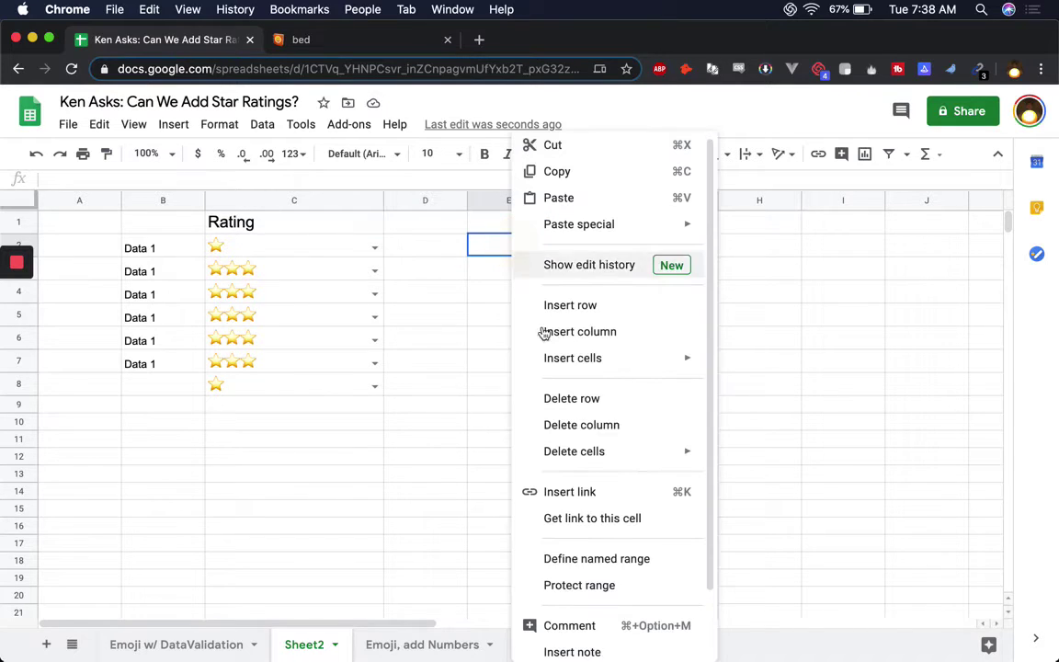
pyautogui.scroll(-2, 605, 621)
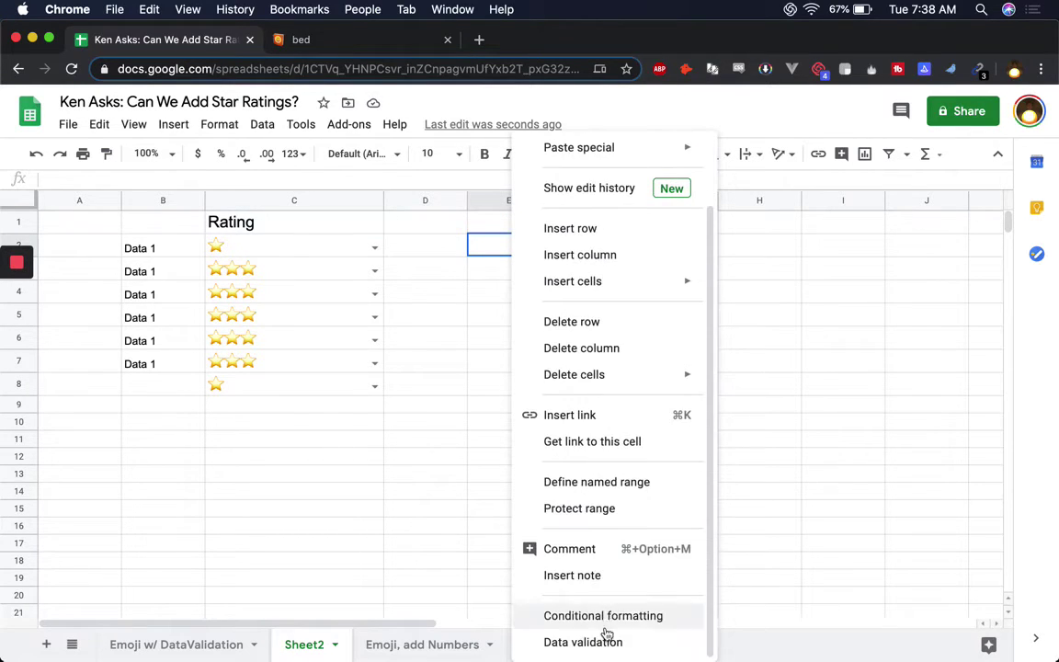
pyautogui.click(603, 641)
pyautogui.click(499, 342)
pyautogui.click(474, 368)
pyautogui.click(576, 340)
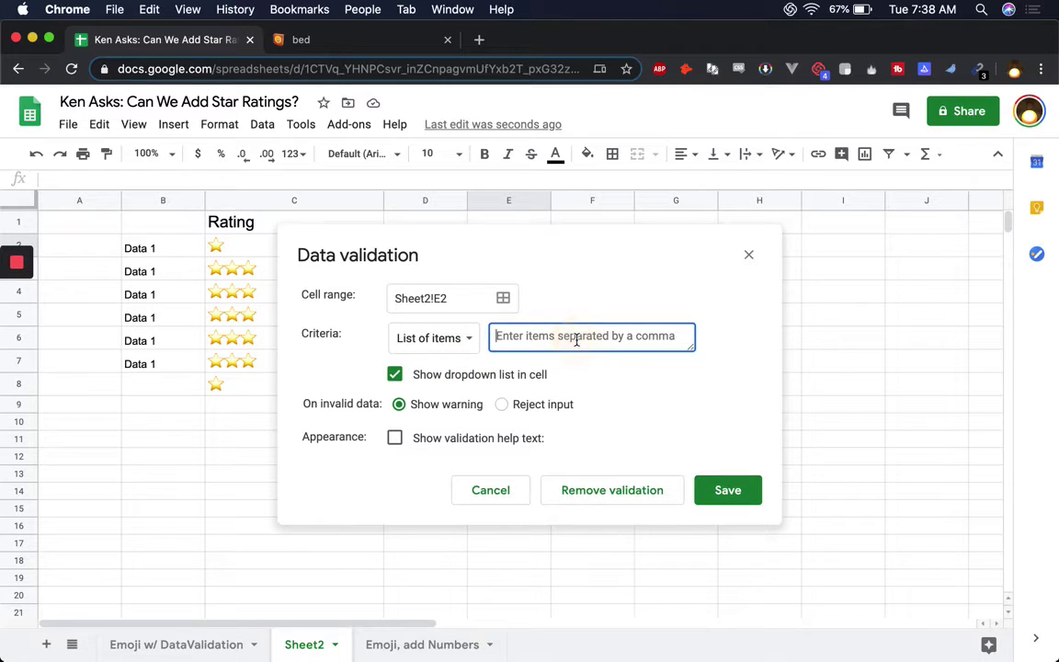
# Enter five comma-separated items of one to five stars as E2's validation list, and save it.
pyautogui.press('super+v')
pyautogui.press('super+v')
pyautogui.write(',')
pyautogui.press('super+v')
pyautogui.press('super+v')
pyautogui.press('super+v')
pyautogui.write(',')
pyautogui.press('super+v')
pyautogui.press('super+v')
pyautogui.press('super+v')
pyautogui.press('super+v')
pyautogui.write(',')
pyautogui.press('super+v')
pyautogui.press('super+v')
pyautogui.press('super+v')
pyautogui.press('super+v')
pyautogui.press('super+v')
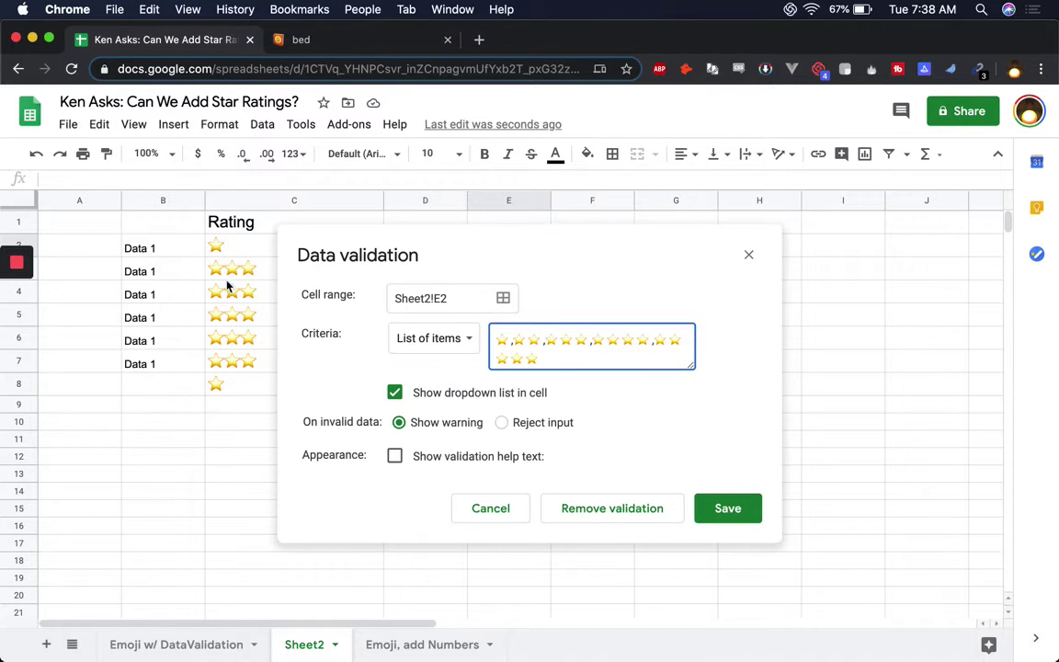
pyautogui.click(14, 366)
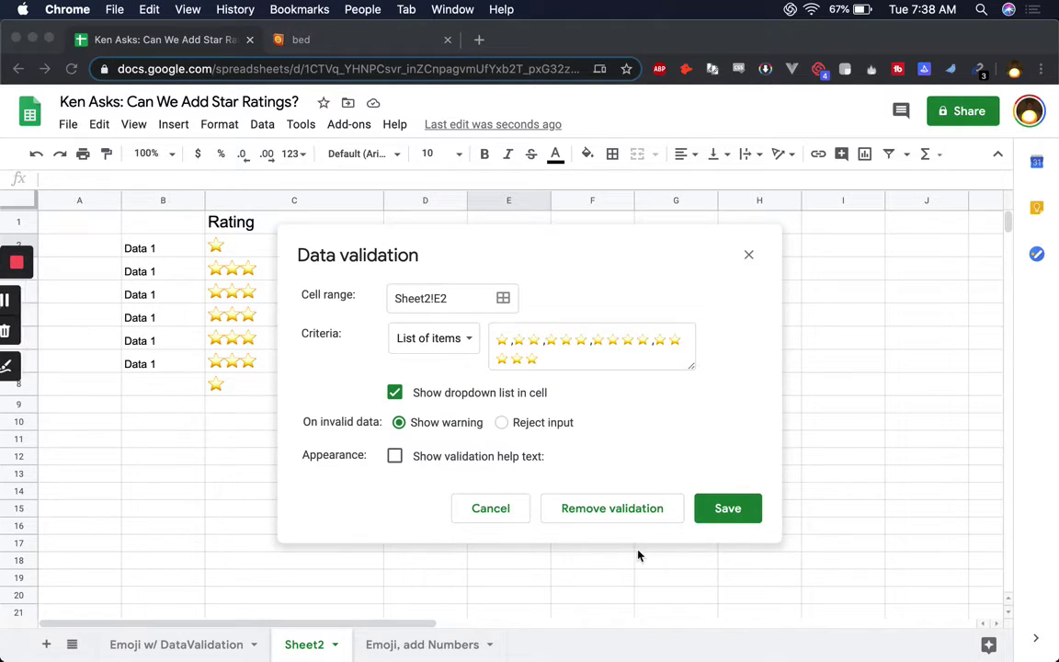
pyautogui.click(725, 508)
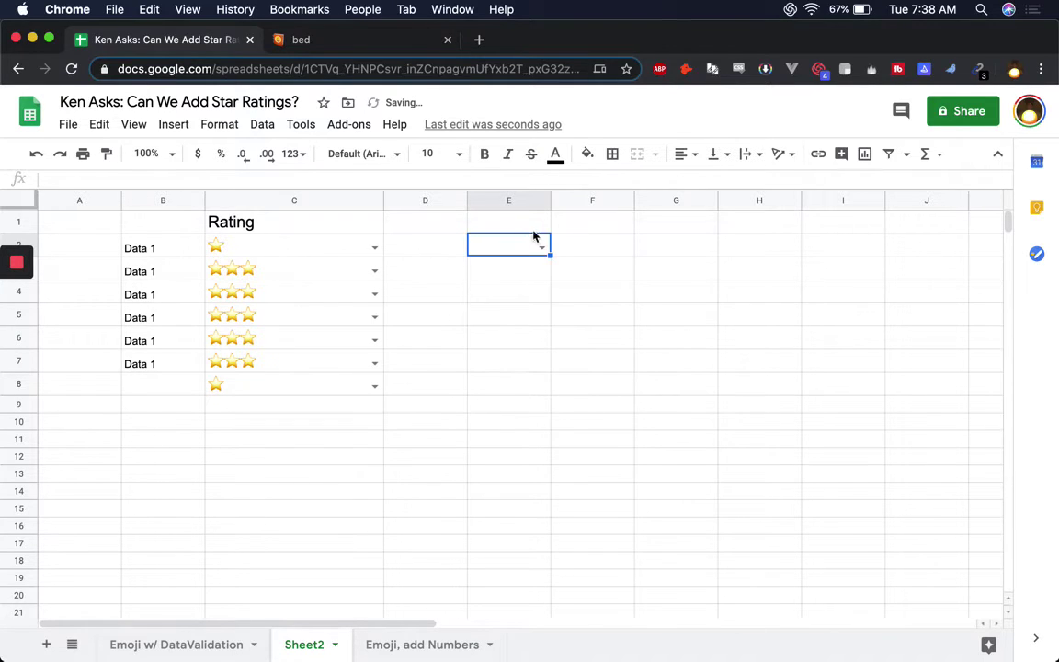
# Try the one-star option in E2's dropdown, and set the cell to two stars.
pyautogui.click(541, 246)
pyautogui.click(508, 272)
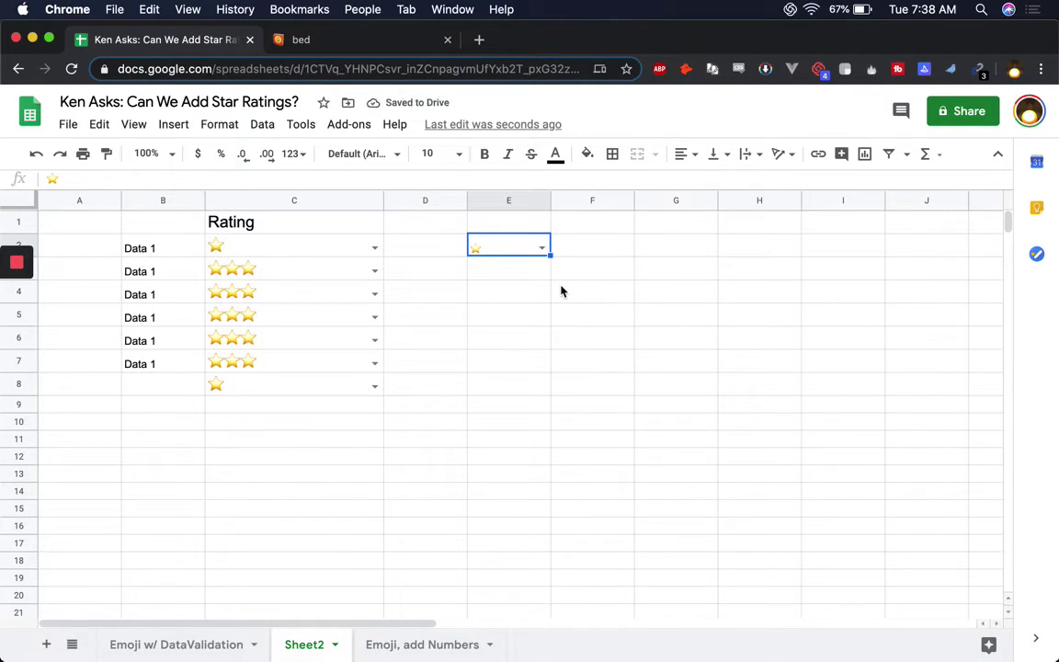
pyautogui.doubleClick(542, 249)
pyautogui.click(539, 286)
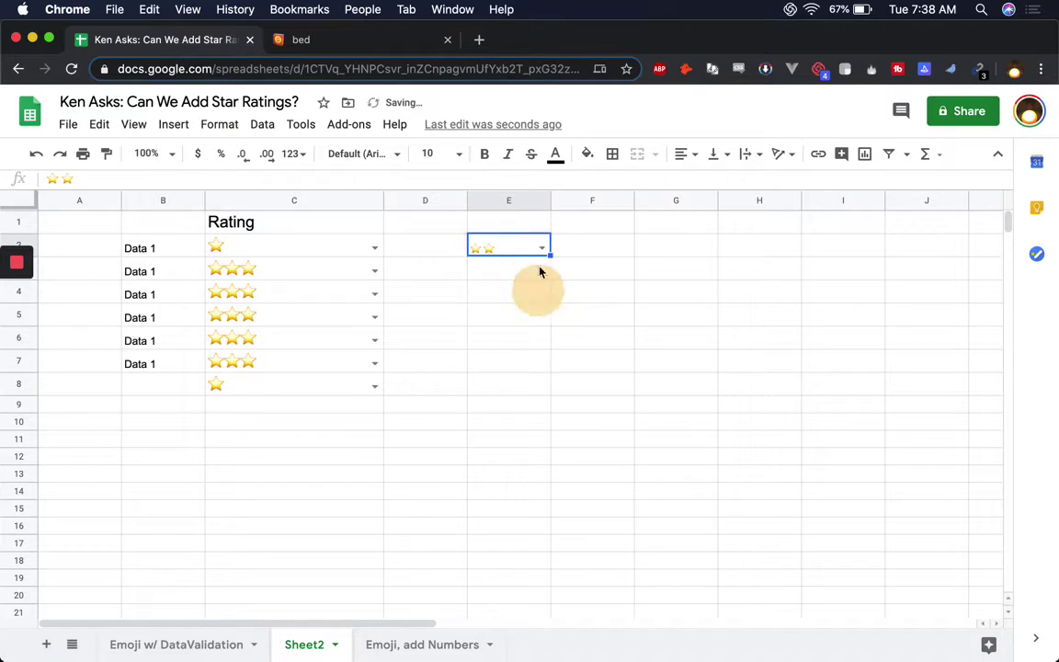
# Set the font size of the whole column E to 20.
pyautogui.click(525, 199)
pyautogui.click(432, 153)
pyautogui.write('20')
pyautogui.press('Return')
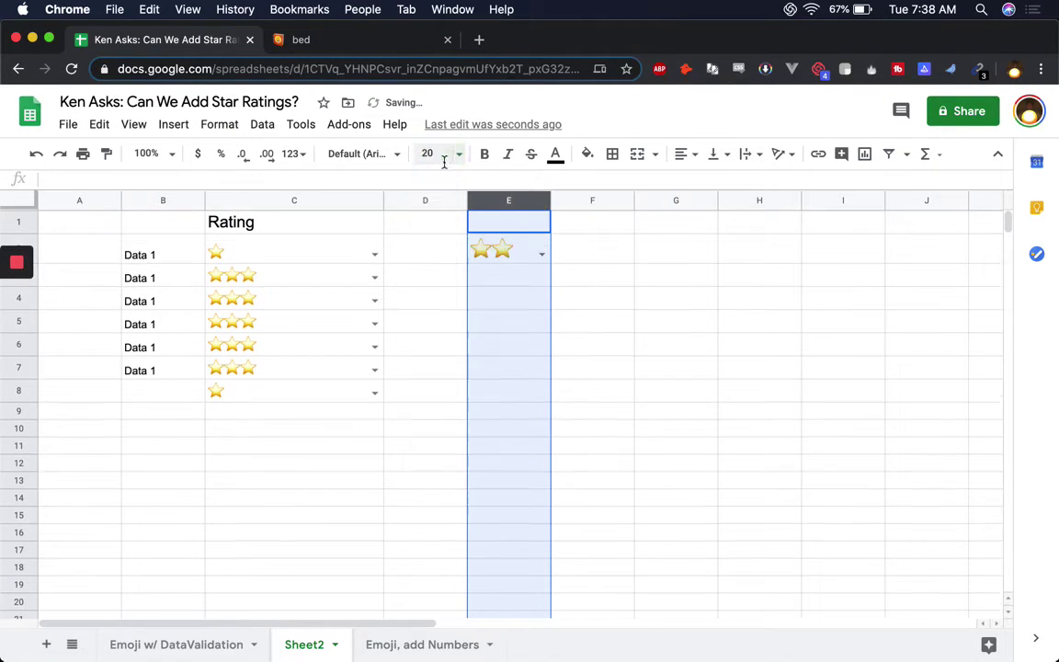
pyautogui.click(525, 285)
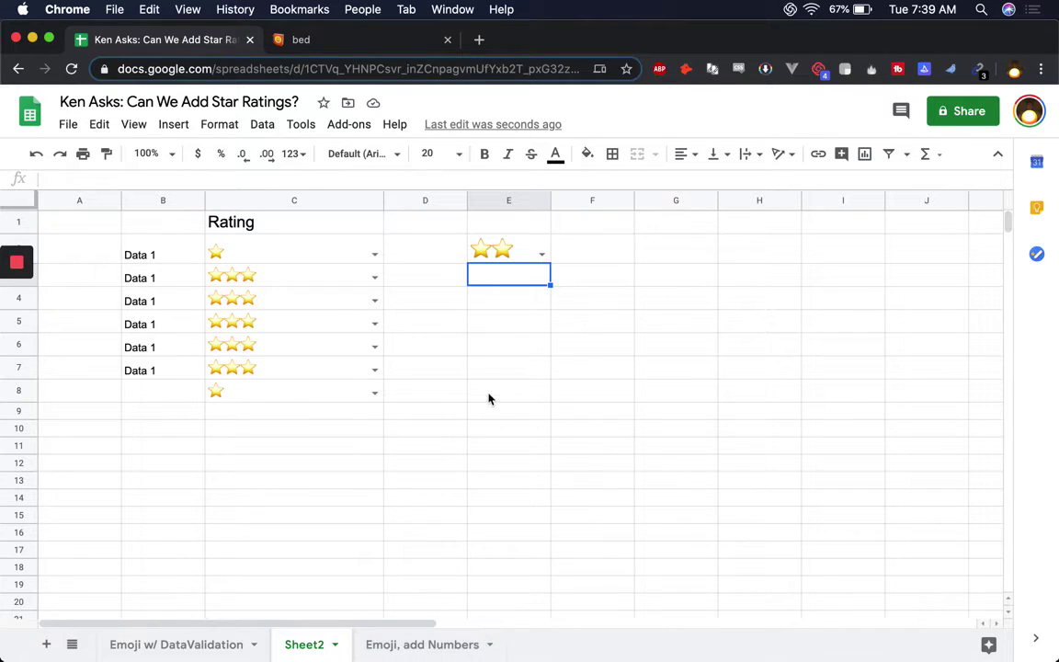
pyautogui.click(580, 256)
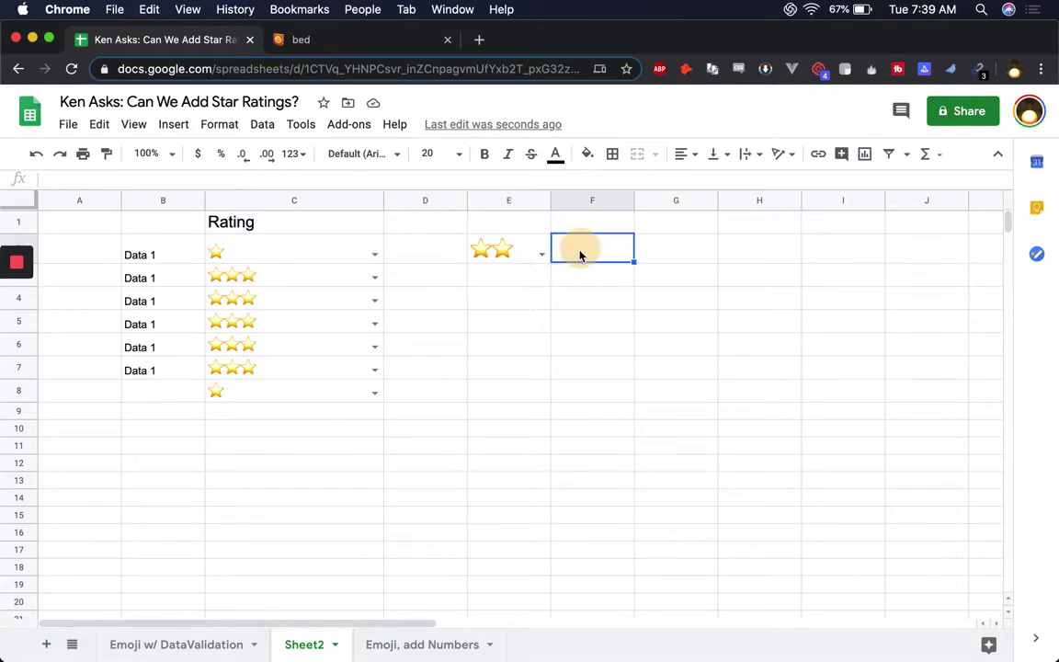
pyautogui.click(491, 253)
pyautogui.click(298, 276)
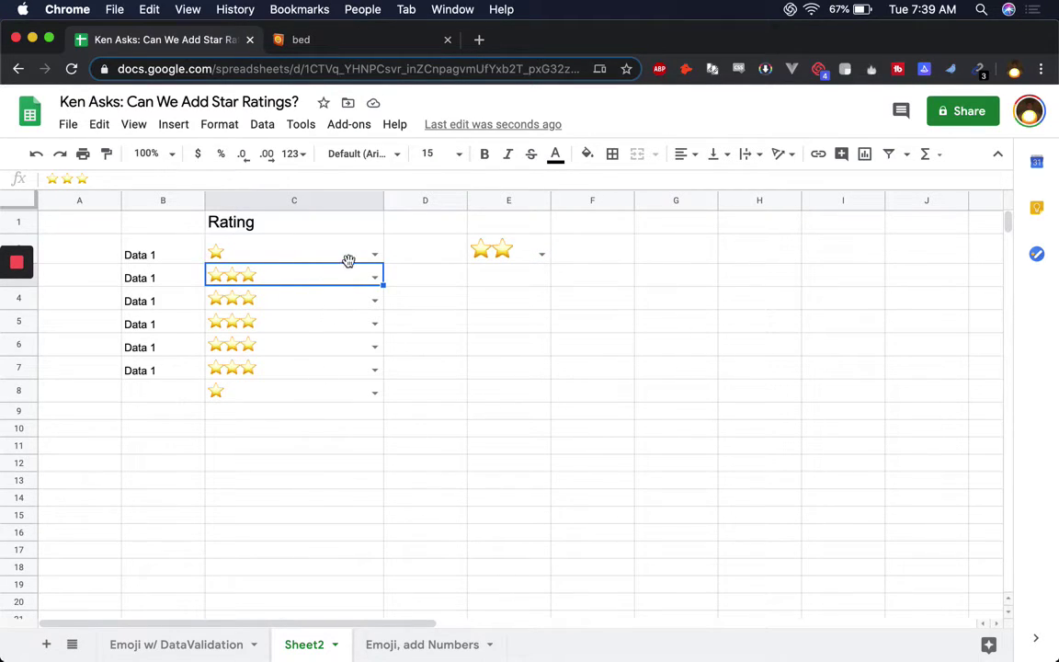
# Enter an AVERAGE formula in D1 over the star ratings in C2 through C8.
pyautogui.click(423, 224)
pyautogui.write('=average(')
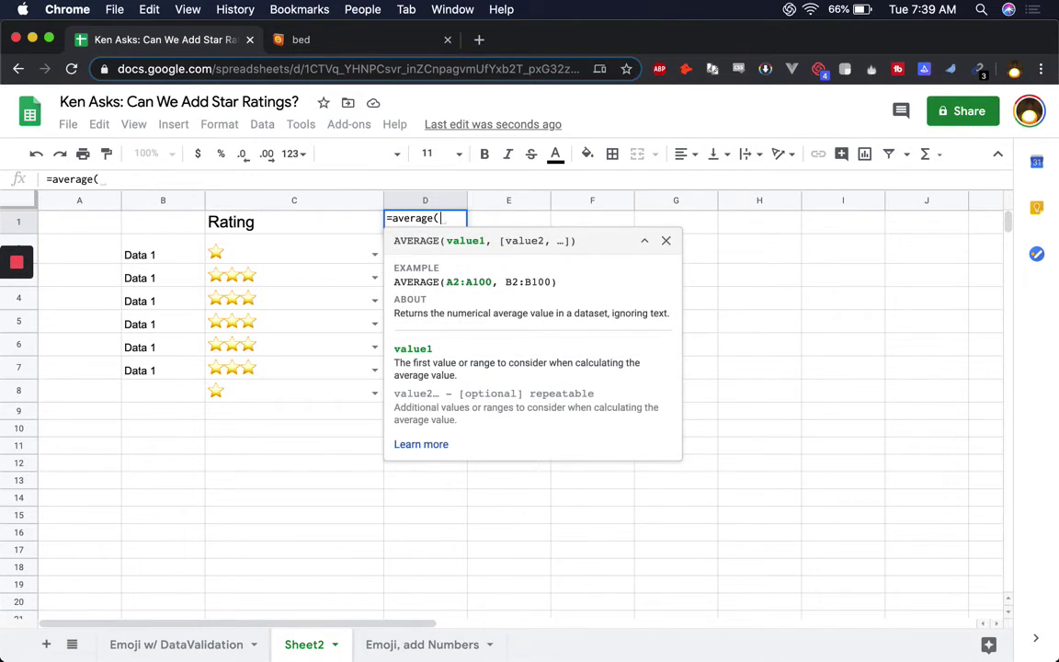
pyautogui.moveTo(324, 250); pyautogui.dragTo(323, 399)
pyautogui.write(')')
pyautogui.press('Return')
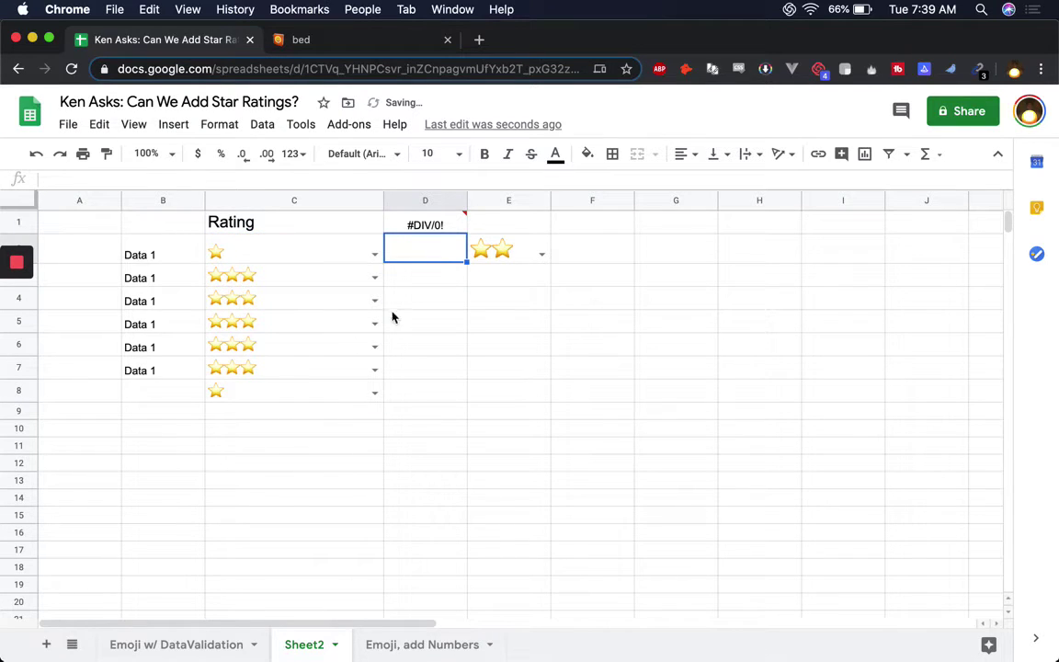
pyautogui.moveTo(431, 230)
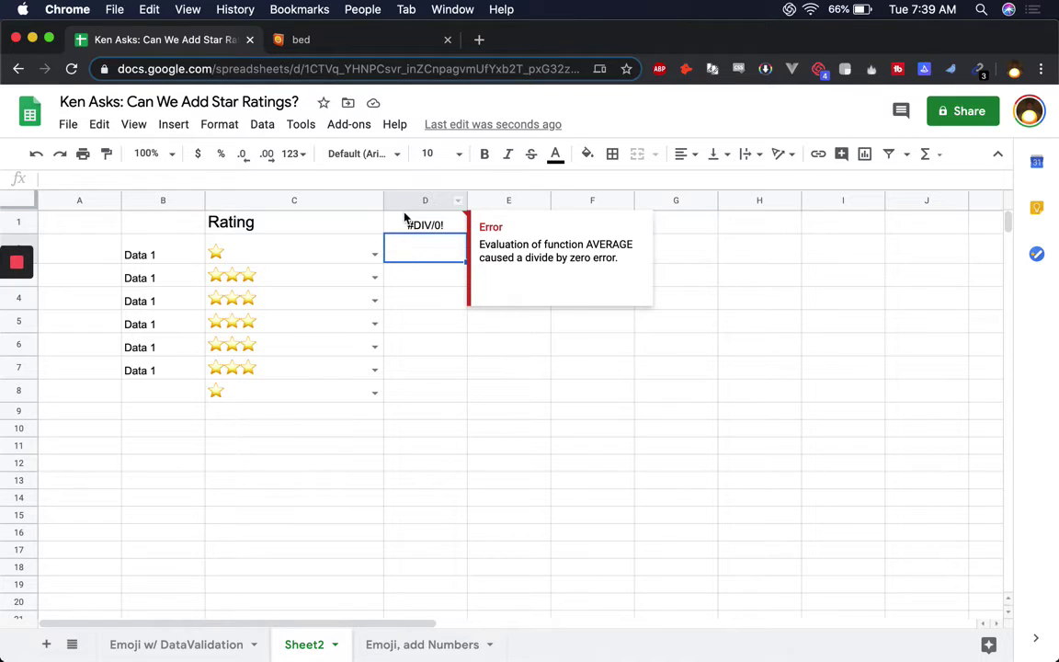
# Enter the number 1 in D2 beside the one-star rating.
pyautogui.click(341, 260)
pyautogui.click(436, 250)
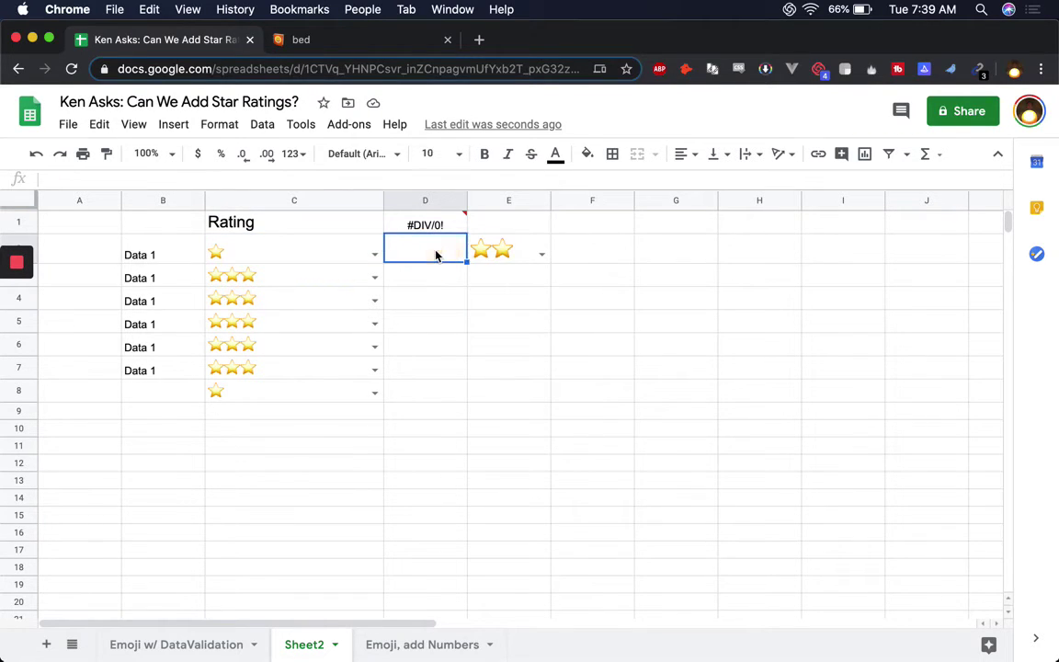
pyautogui.write('1')
pyautogui.press('Return')
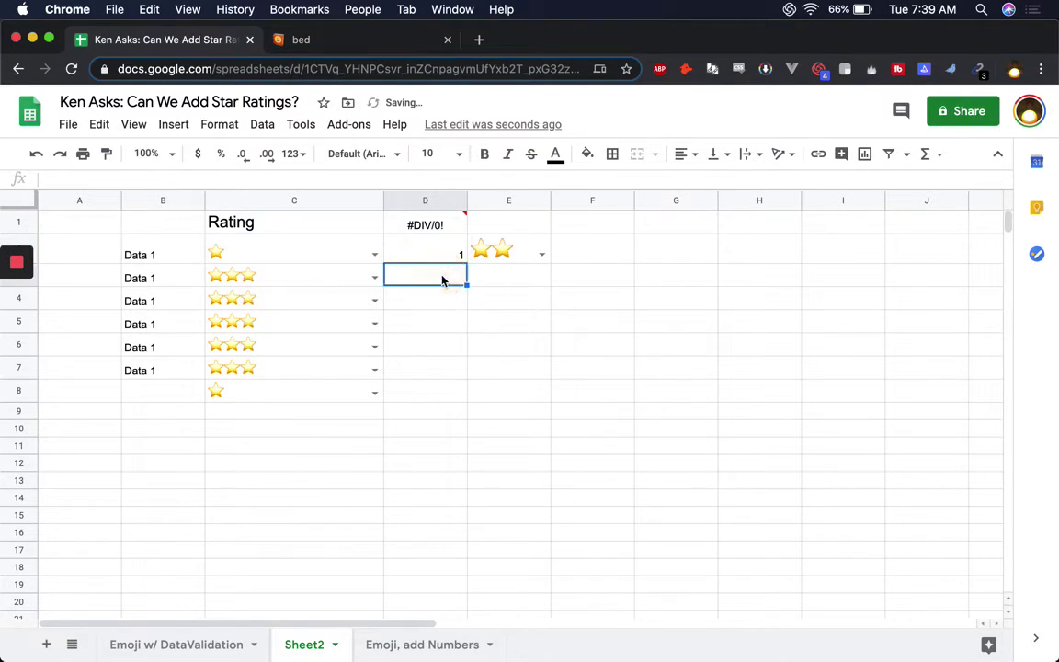
# Enter the matching numeric ratings beside the stars: 3 in D3 through D7 and 1 in D8.
pyautogui.write('3')
pyautogui.click(436, 298)
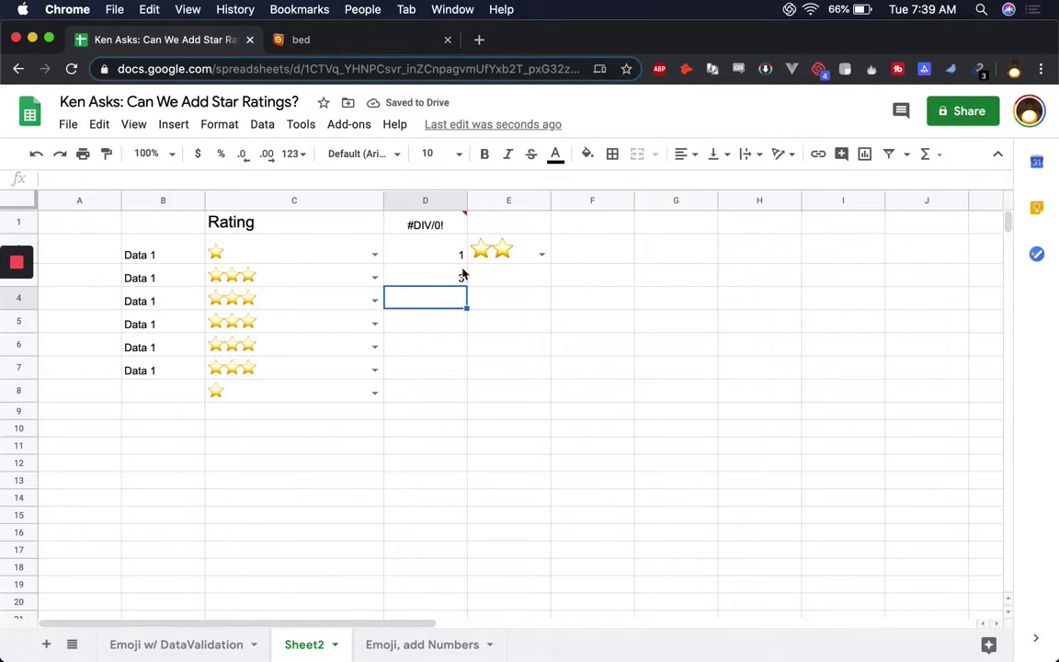
pyautogui.write('3')
pyautogui.click(426, 320)
pyautogui.write('3')
pyautogui.click(425, 346)
pyautogui.write('3')
pyautogui.click(425, 369)
pyautogui.write('3')
pyautogui.click(423, 394)
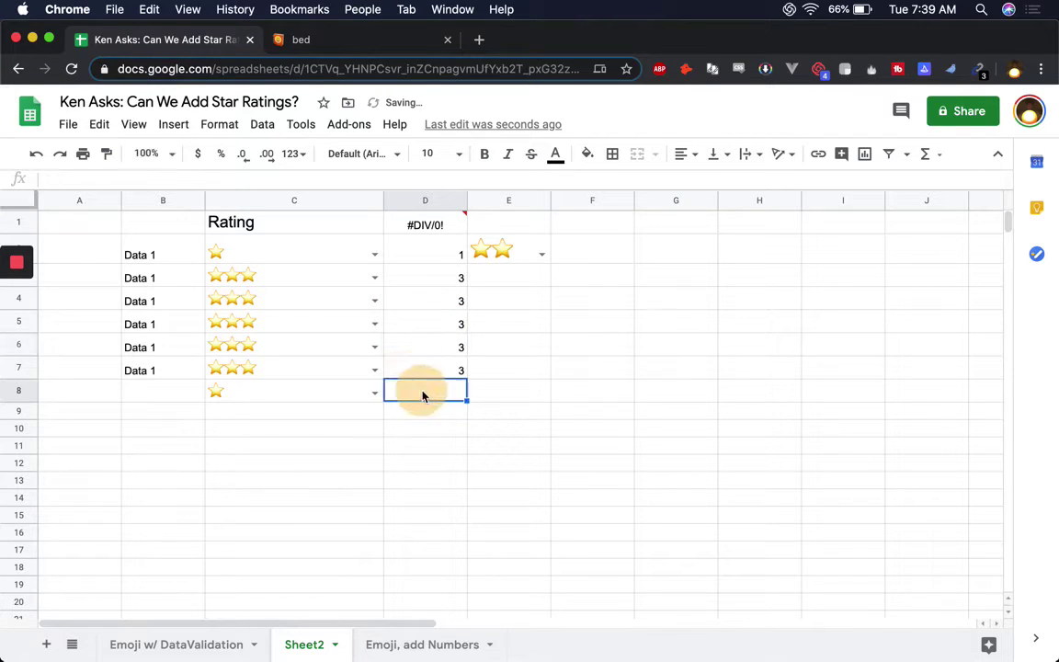
pyautogui.write('1')
# Change the AVERAGE formula in D1 to use the numeric ratings in D2:D.
pyautogui.click(425, 296)
pyautogui.doubleClick(428, 224)
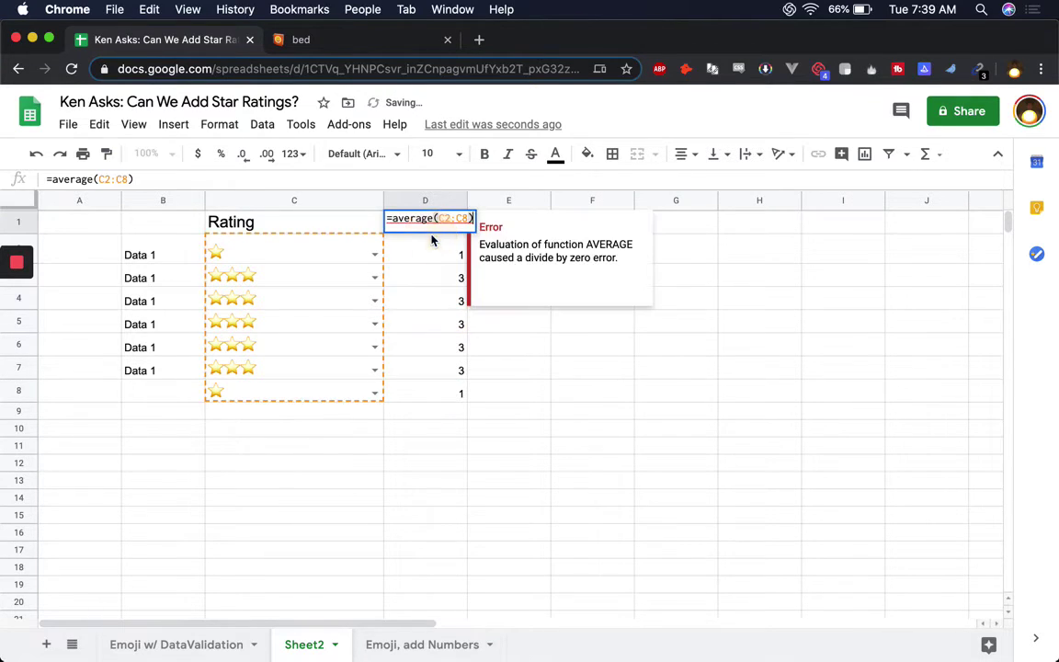
pyautogui.click(404, 218)
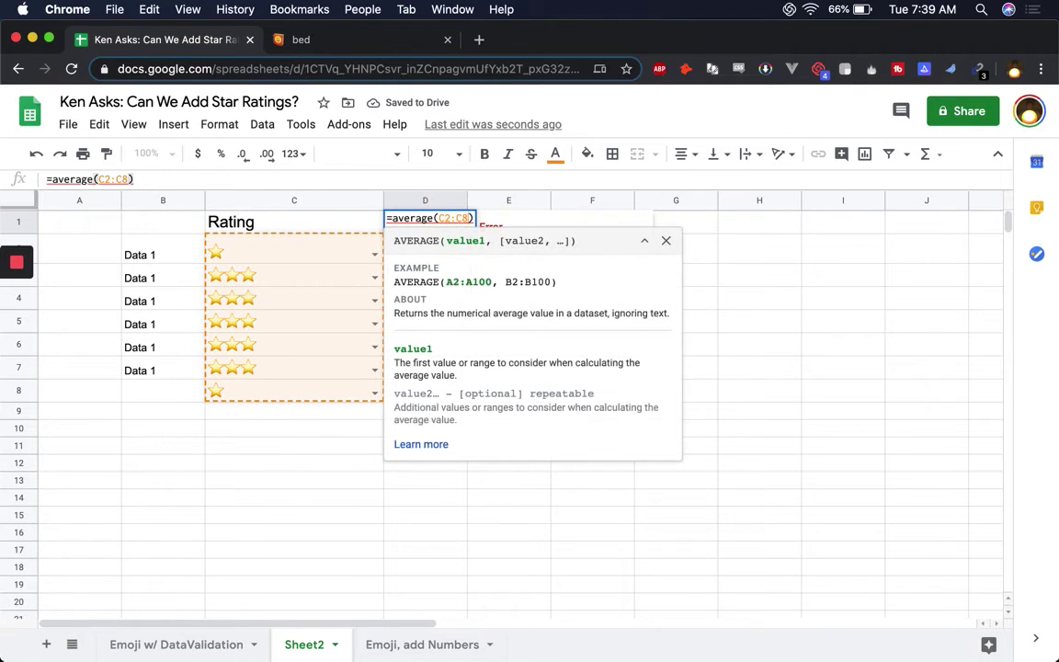
pyautogui.press('BackSpace')
pyautogui.press('BackSpace')
pyautogui.press('BackSpace')
pyautogui.press('BackSpace')
pyautogui.press('BackSpace')
pyautogui.write('D:2')
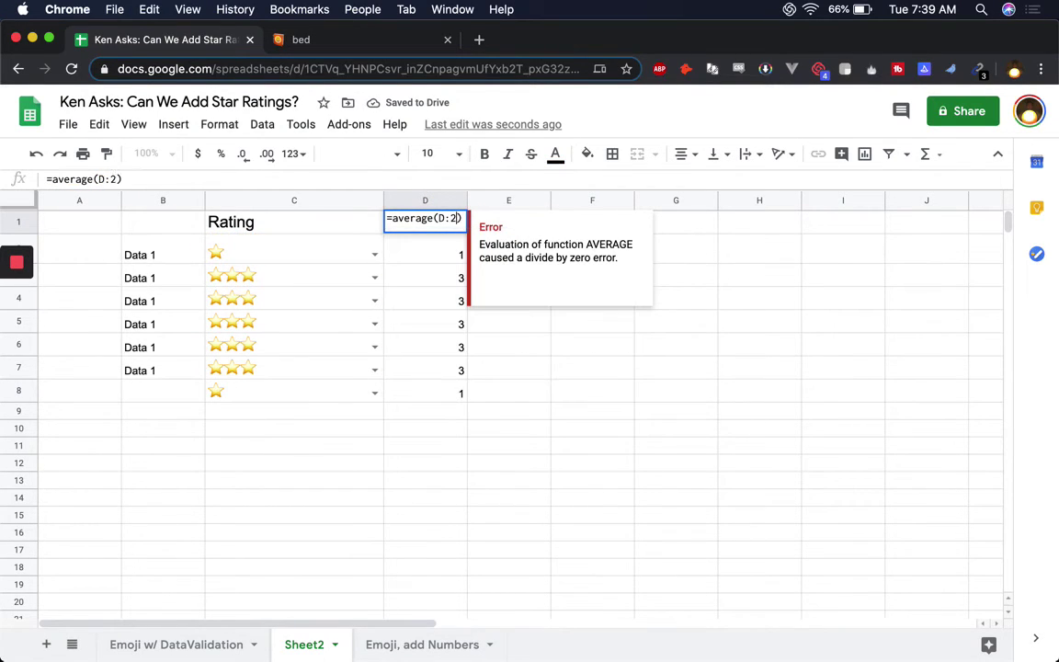
pyautogui.press('BackSpace')
pyautogui.press('BackSpace')
pyautogui.write('2:D')
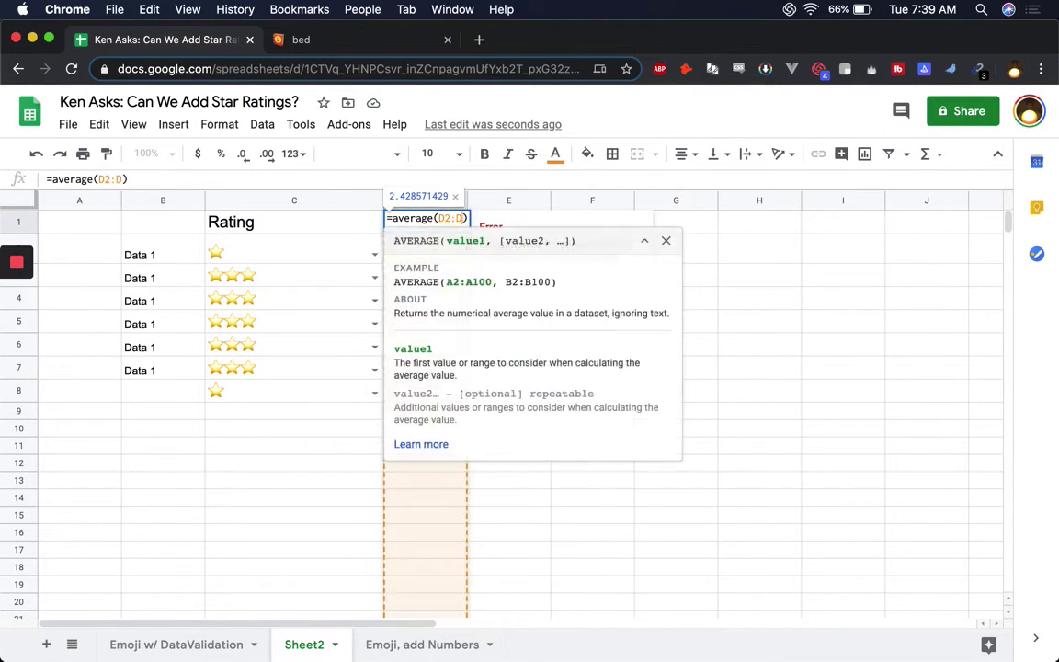
pyautogui.press('Return')
pyautogui.click(424, 225)
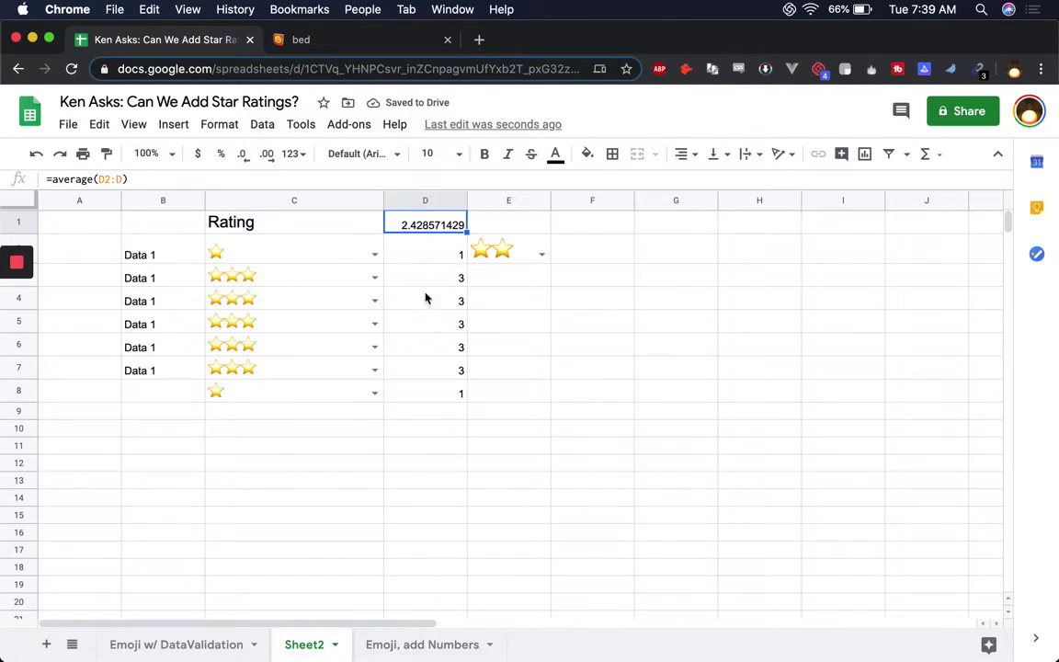
pyautogui.click(438, 252)
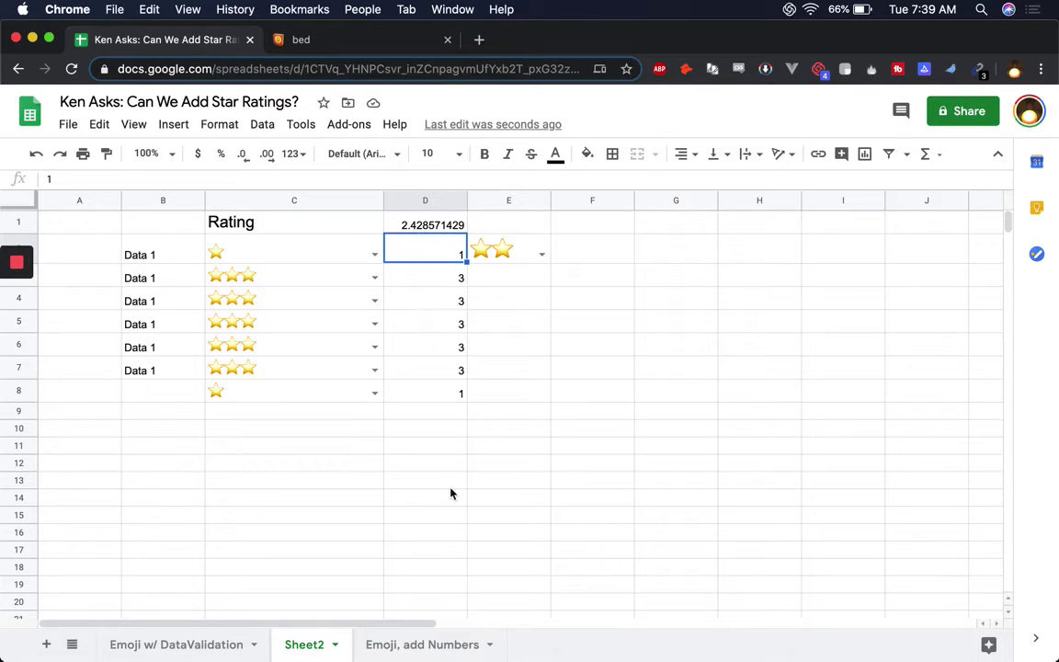
# On the "Emoji, add Numbers" sheet, examine the star-to-number table and the VLOOKUP formula in E2.
pyautogui.click(408, 647)
pyautogui.click(610, 241)
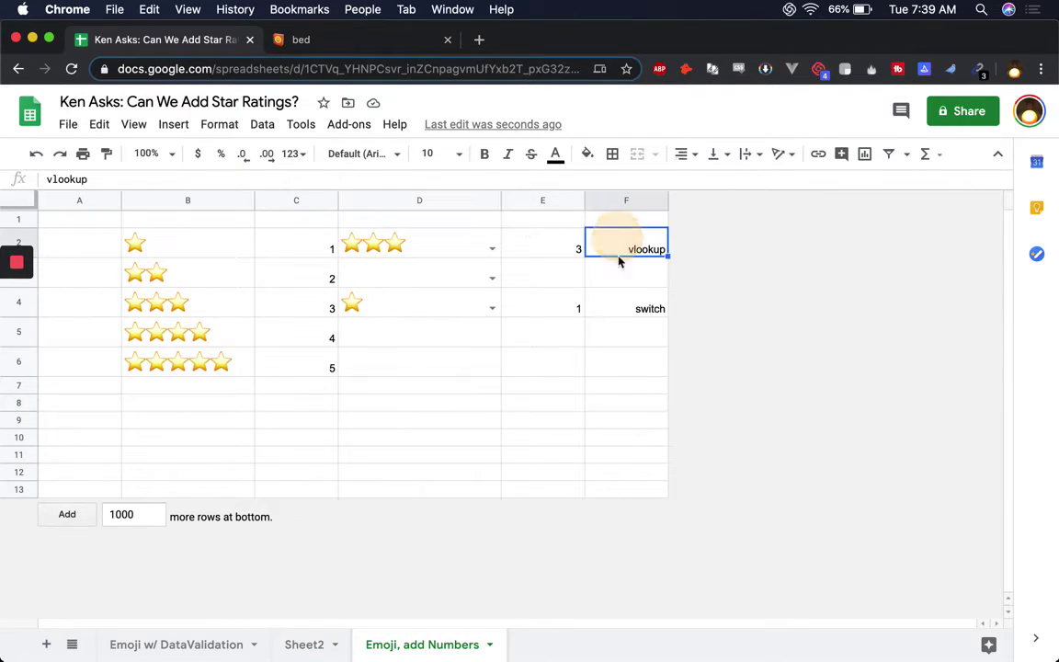
pyautogui.moveTo(190, 240); pyautogui.dragTo(190, 367)
pyautogui.click(276, 255)
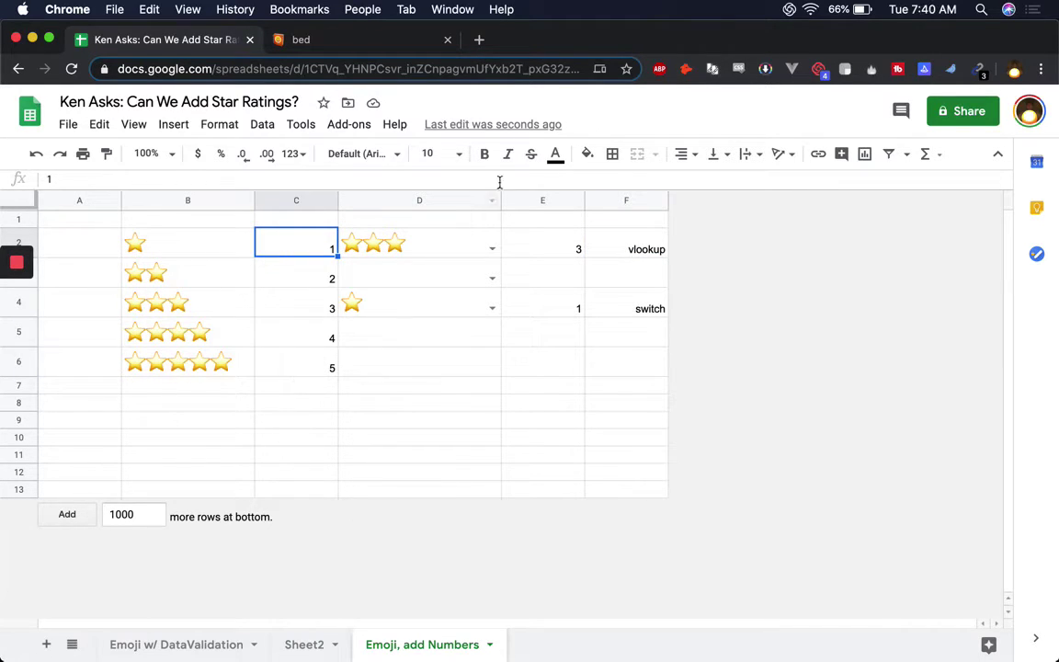
pyautogui.click(464, 250)
pyautogui.click(515, 241)
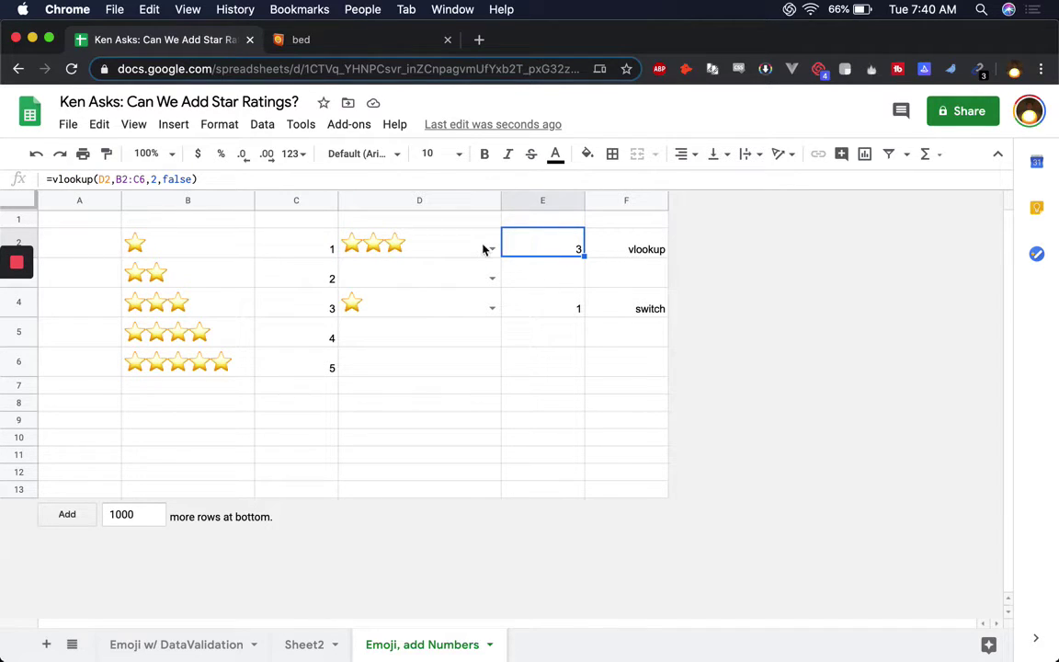
pyautogui.doubleClick(537, 250)
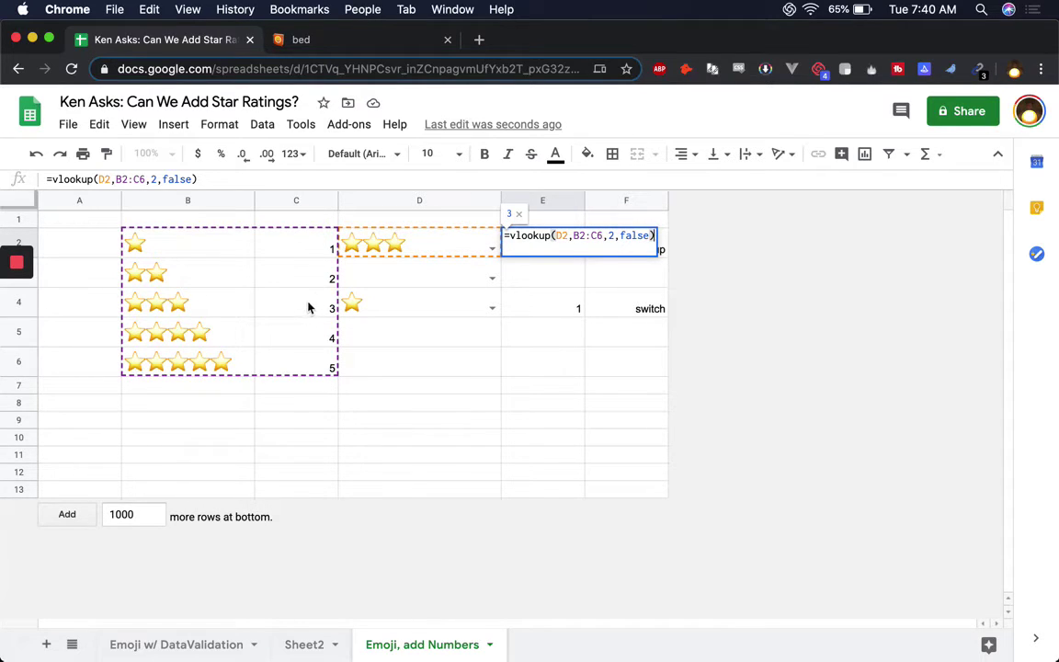
pyautogui.click(593, 315)
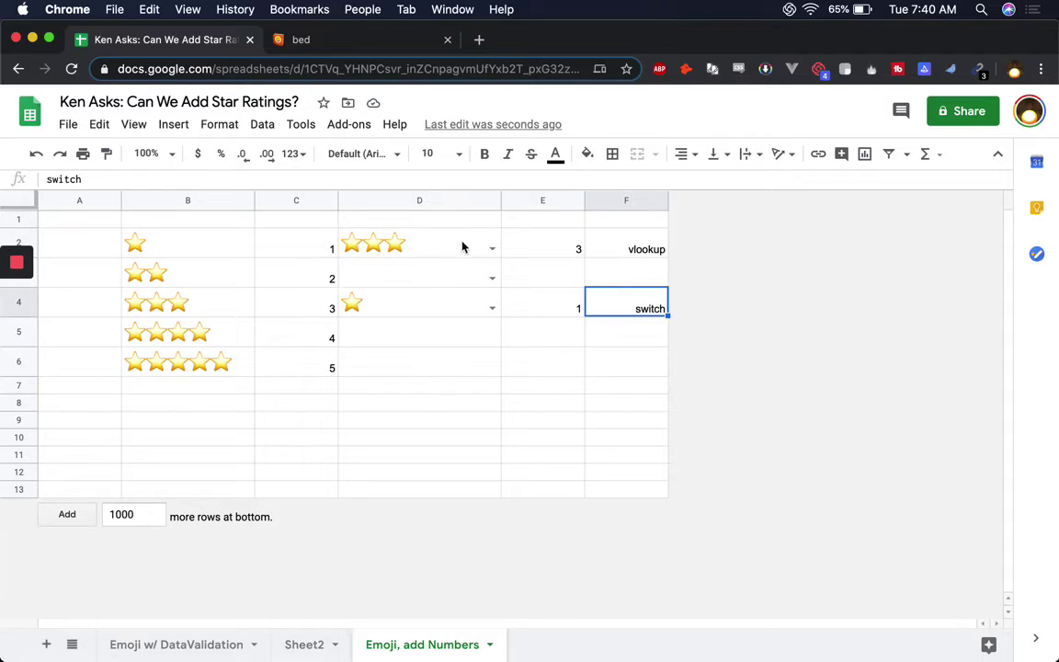
# Test the VLOOKUP by choosing one star in D2's dropdown, and set the cell to five stars.
pyautogui.doubleClick(463, 241)
pyautogui.click(400, 334)
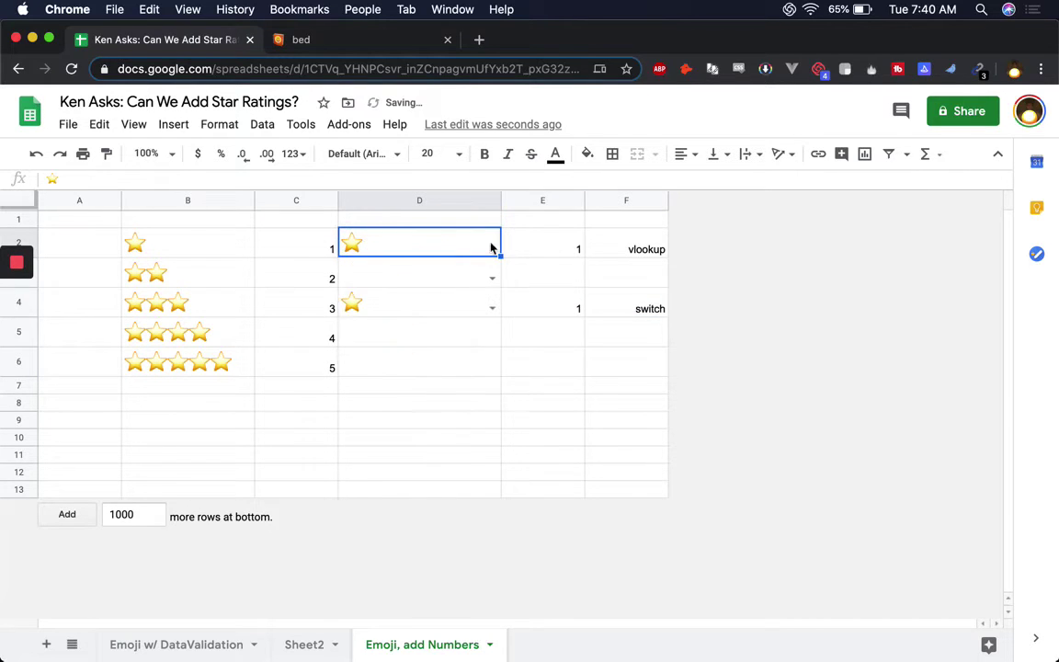
pyautogui.click(489, 246)
pyautogui.click(400, 356)
pyautogui.click(549, 254)
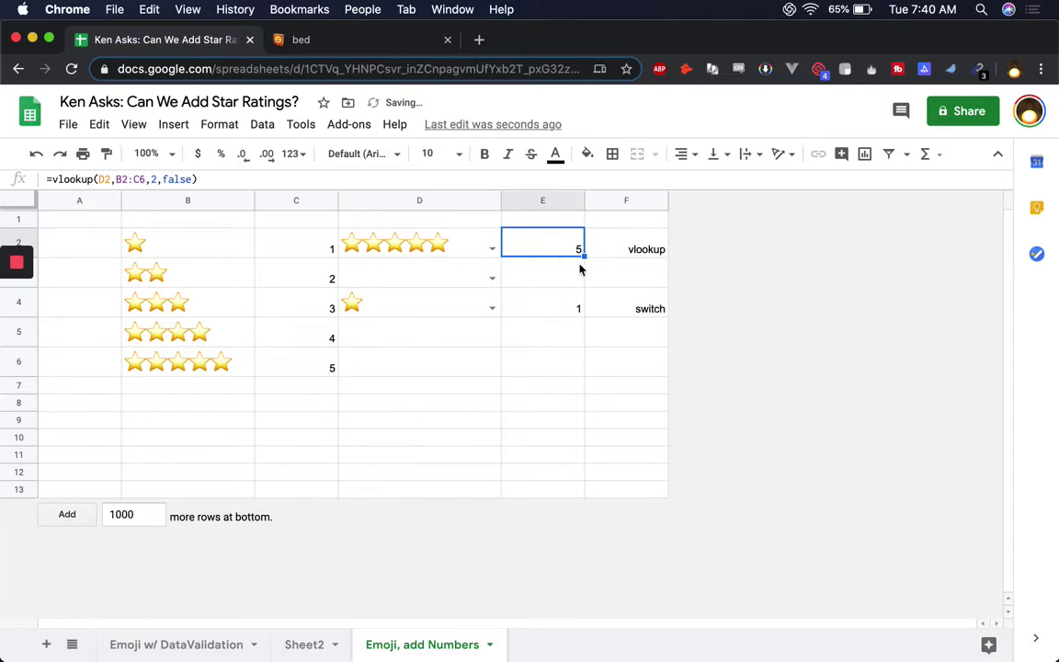
pyautogui.click(604, 248)
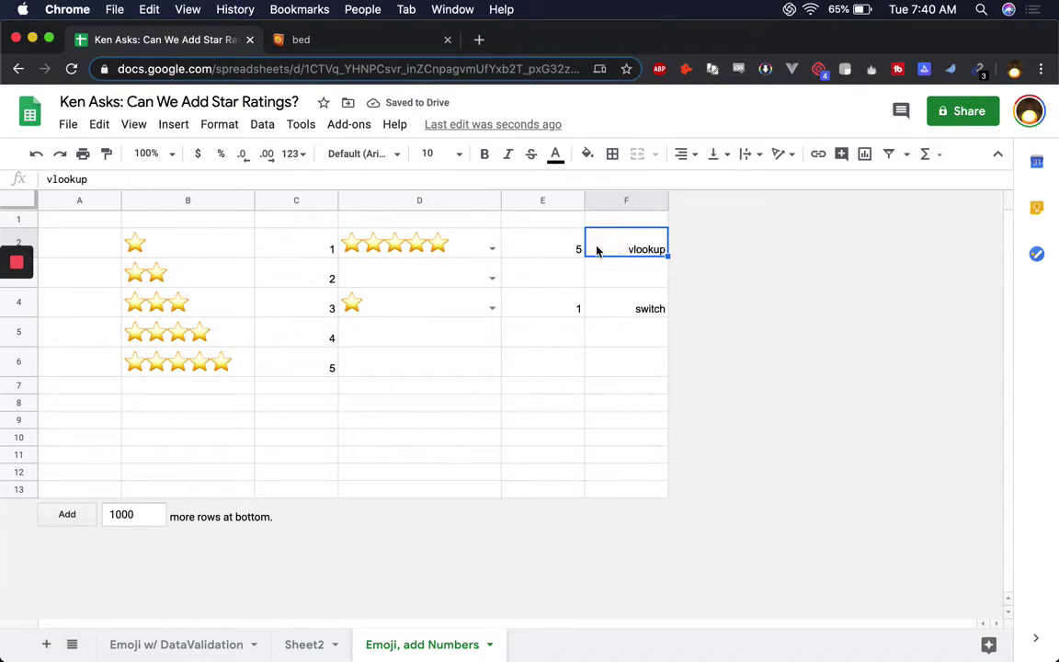
# Examine the search key, range, index and sorting arguments of E2's VLOOKUP, and view the SWITCH formula in E4.
pyautogui.click(545, 253)
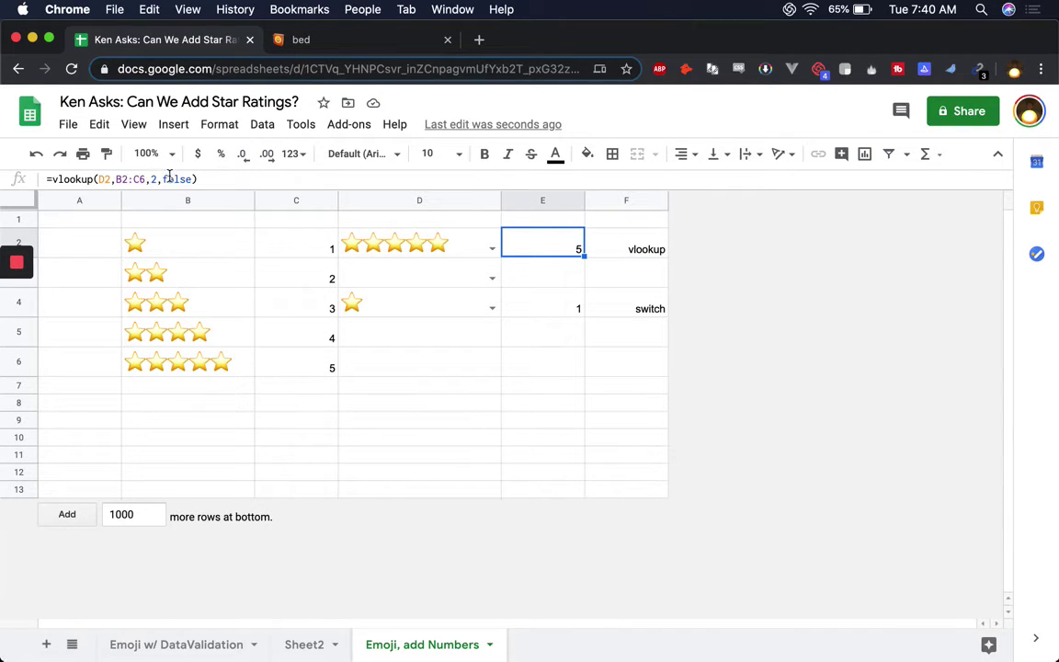
pyautogui.click(188, 178)
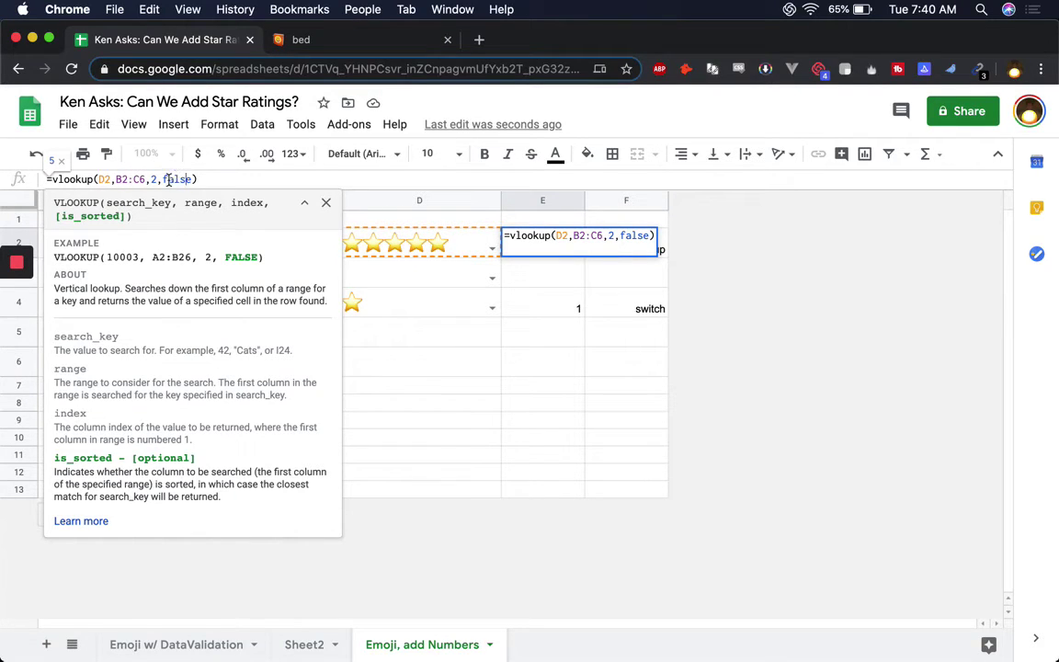
pyautogui.doubleClick(167, 179)
pyautogui.click(157, 178)
pyautogui.click(113, 179)
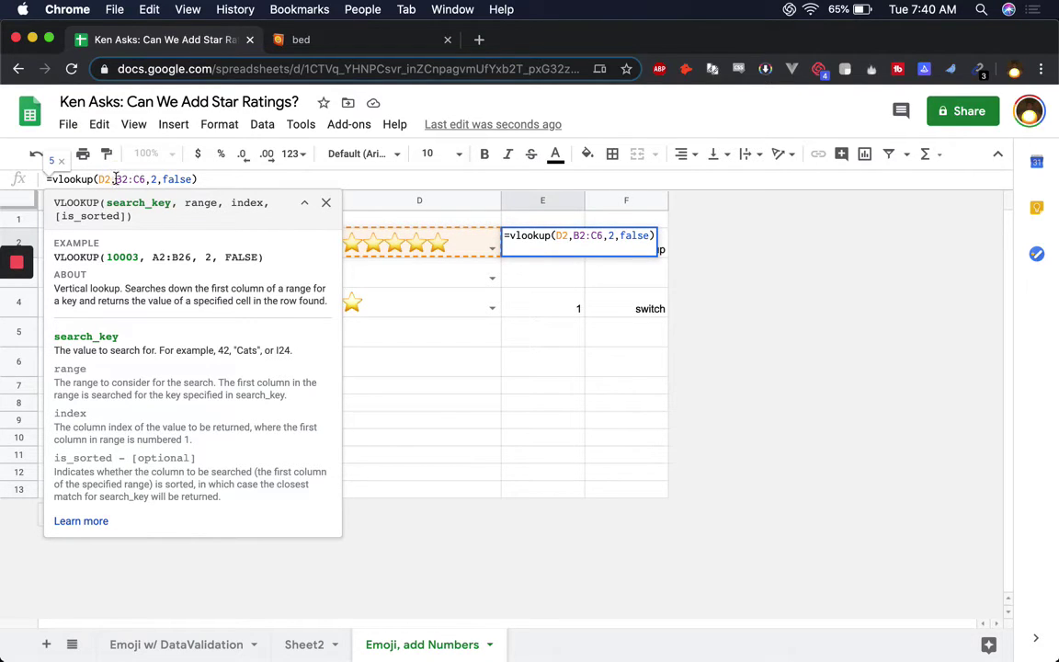
pyautogui.moveTo(115, 179); pyautogui.dragTo(145, 180)
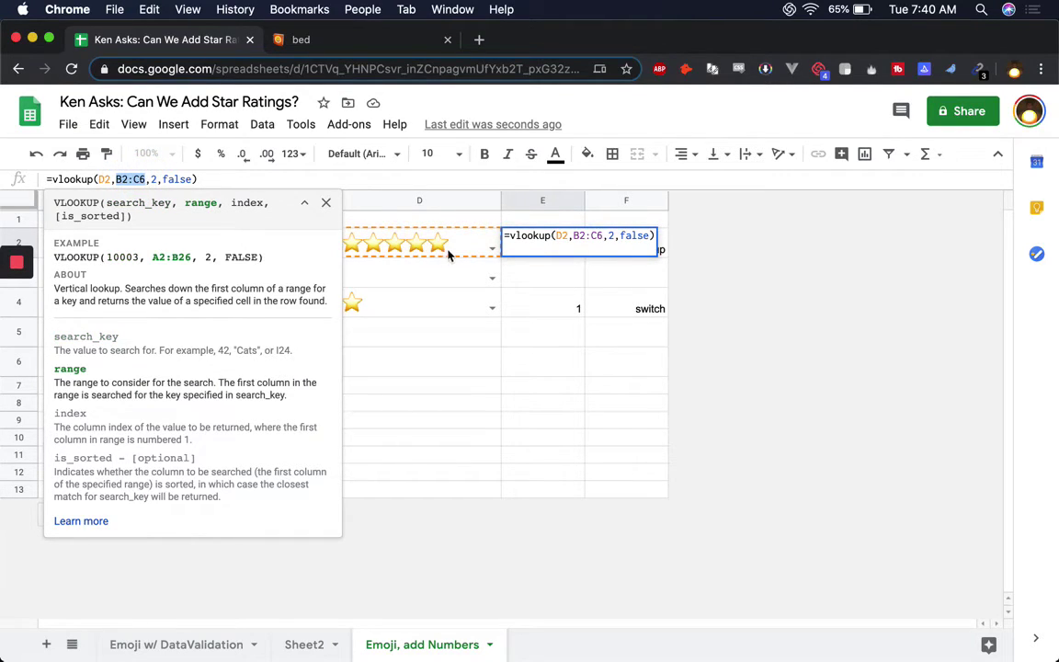
pyautogui.click(154, 179)
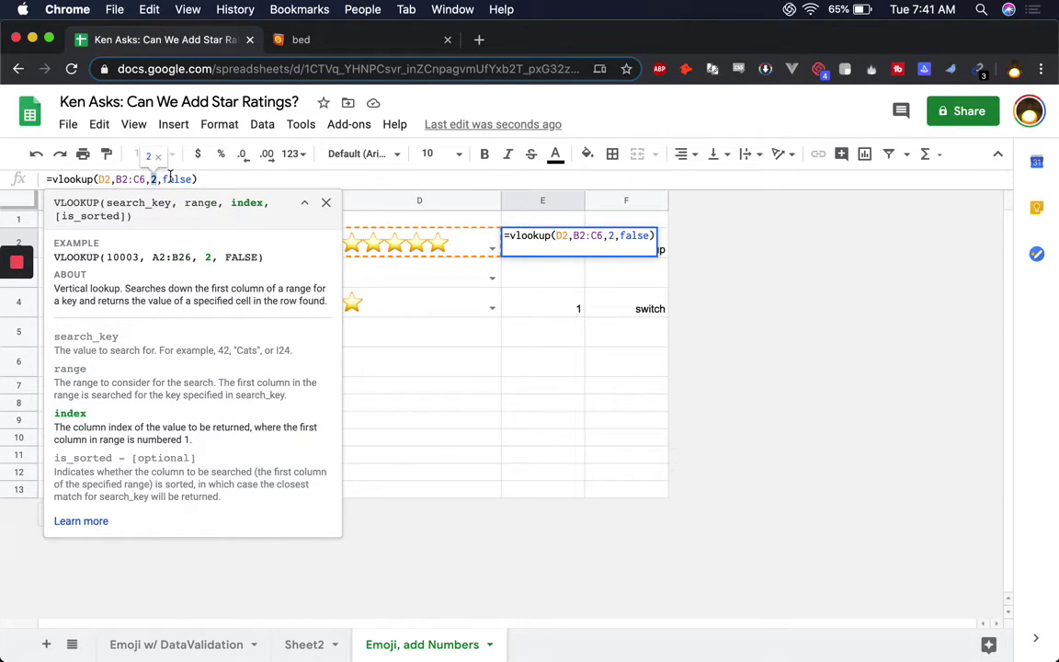
pyautogui.press('Escape')
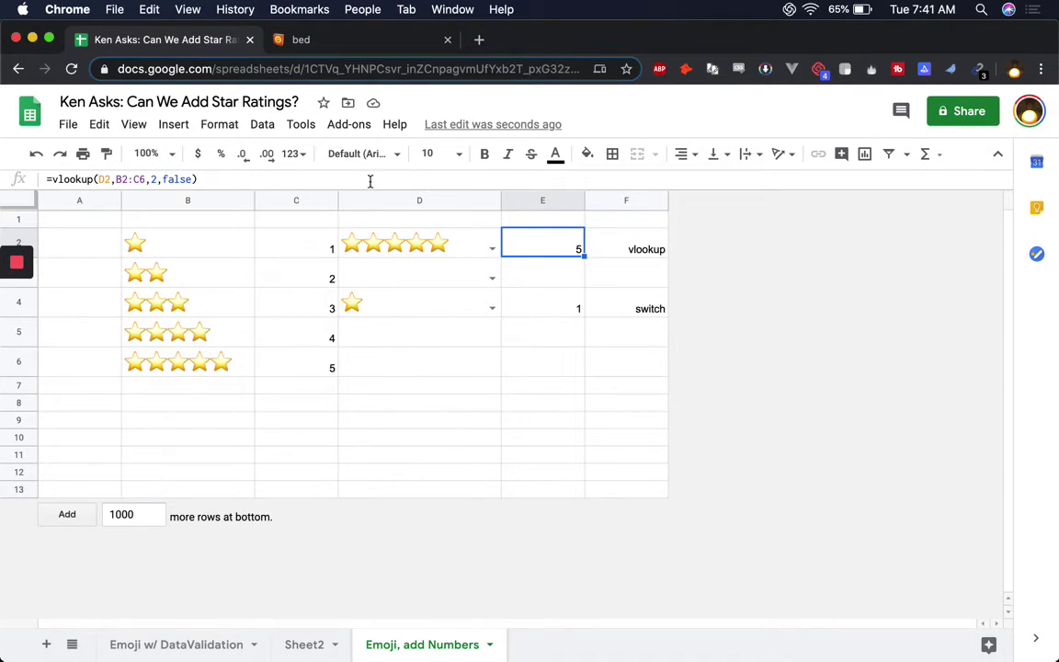
pyautogui.click(551, 308)
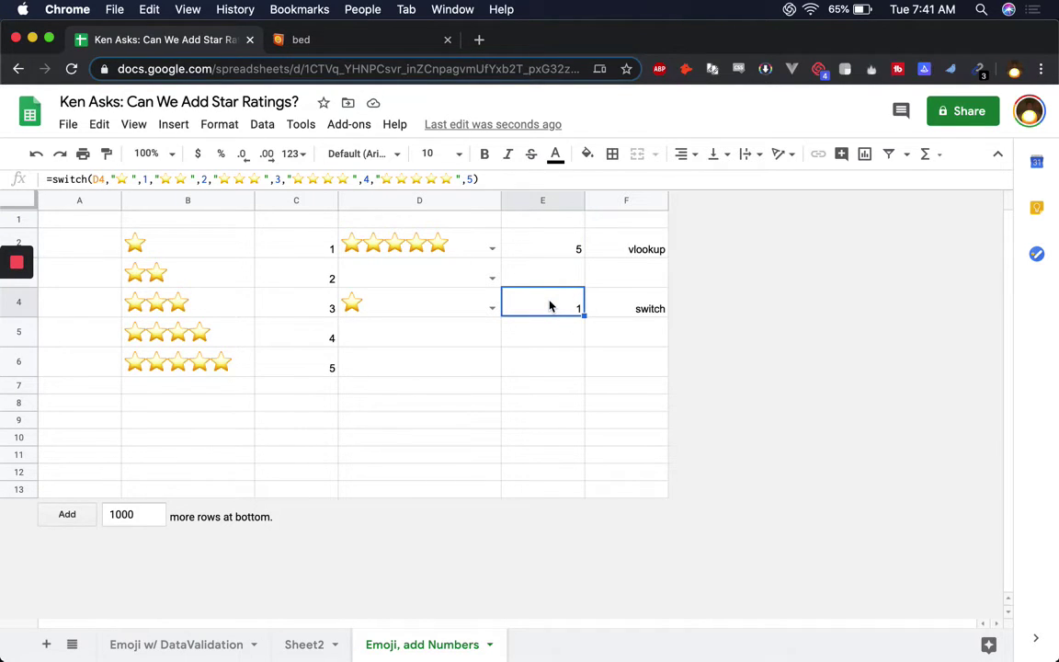
# Copy the one-star dropdown cell D4 into D5 and D6.
pyautogui.click(464, 306)
pyautogui.click(406, 300)
pyautogui.doubleClick(406, 300)
pyautogui.press('Escape')
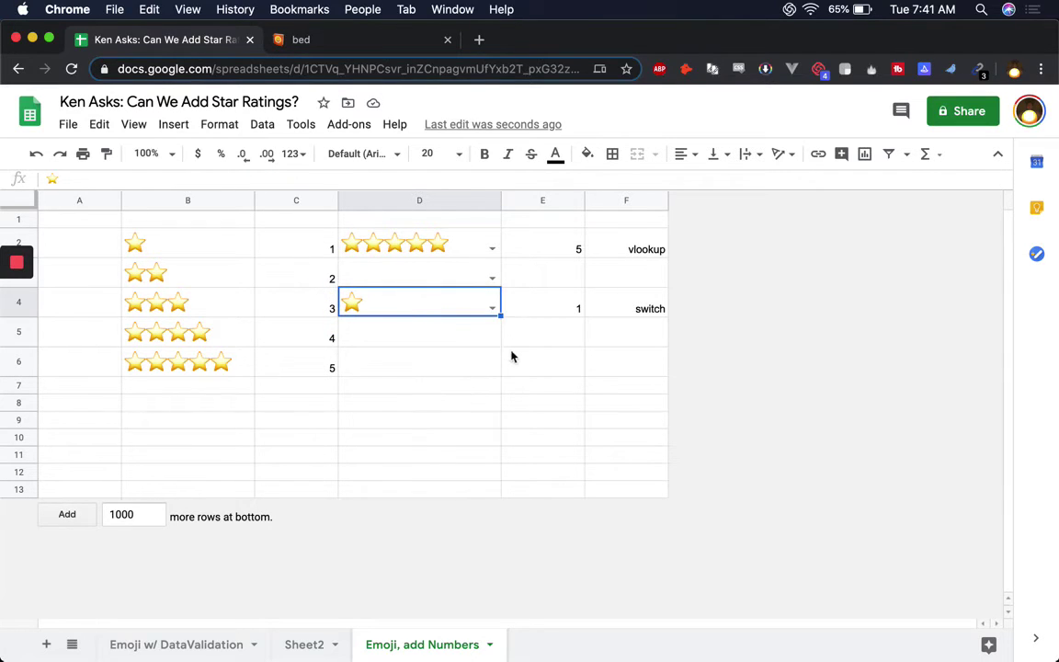
pyautogui.hotkey('ctrl', 'c')
pyautogui.click(476, 338)
pyautogui.hotkey('ctrl', 'v')
pyautogui.press('Down')
pyautogui.hotkey('ctrl', 'v')
pyautogui.press('Down')
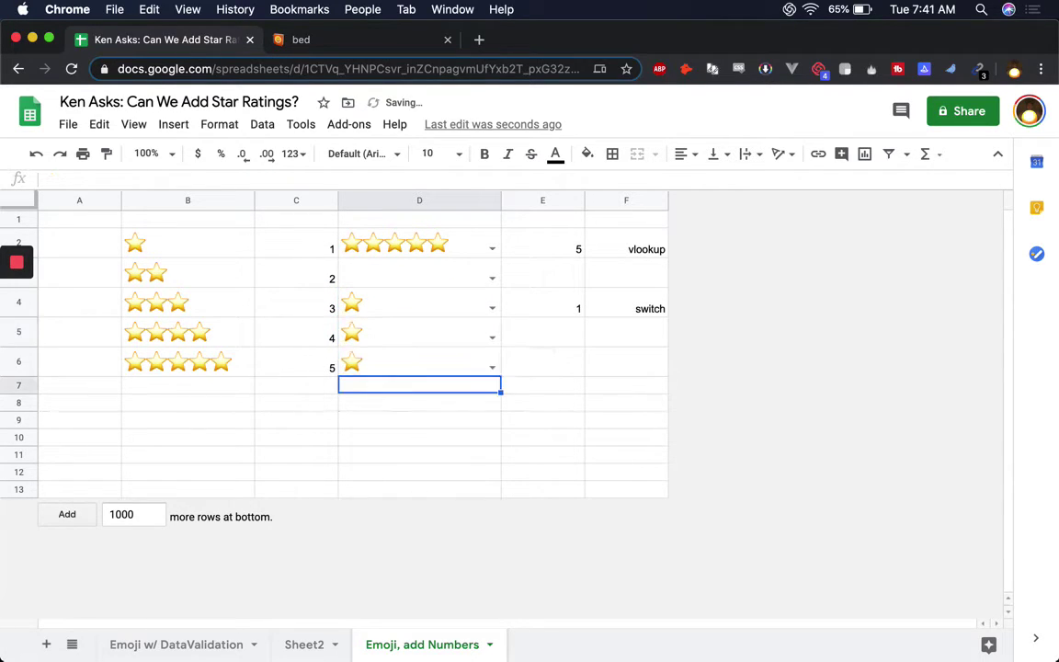
# Start a SWITCH formula in E5 that tests D5 and returns 1 for "⭐".
pyautogui.click(554, 336)
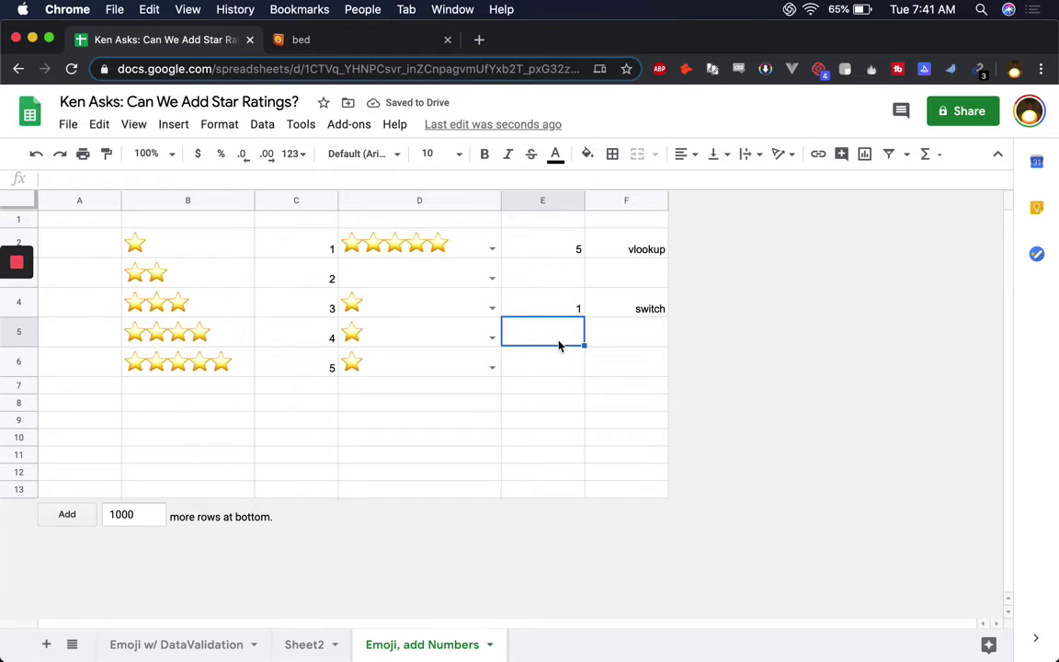
pyautogui.write('=switch(')
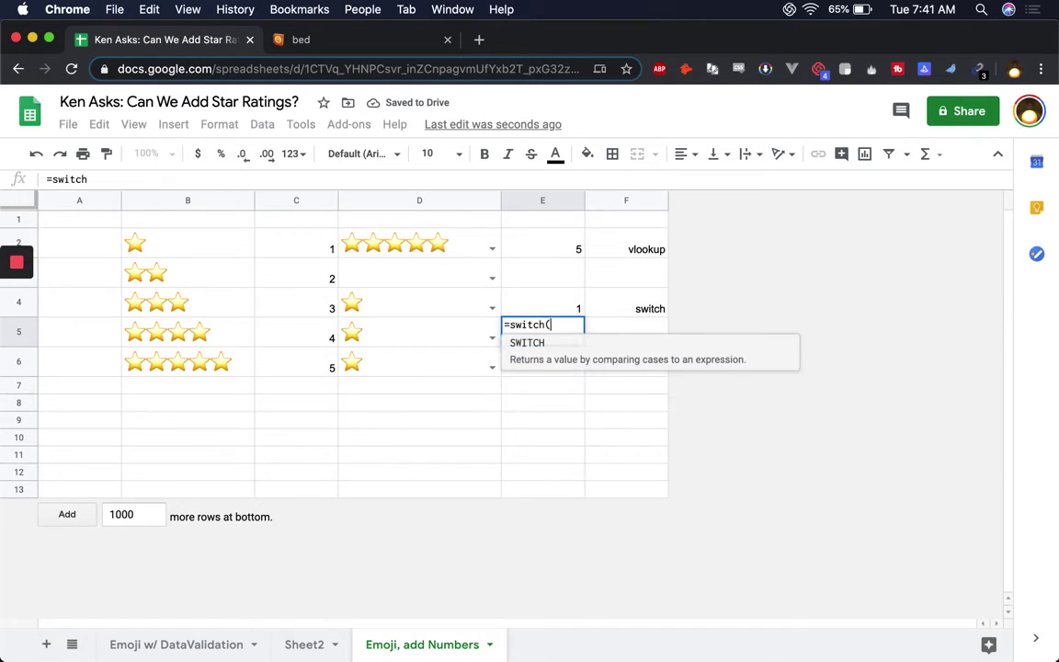
pyautogui.click(401, 335)
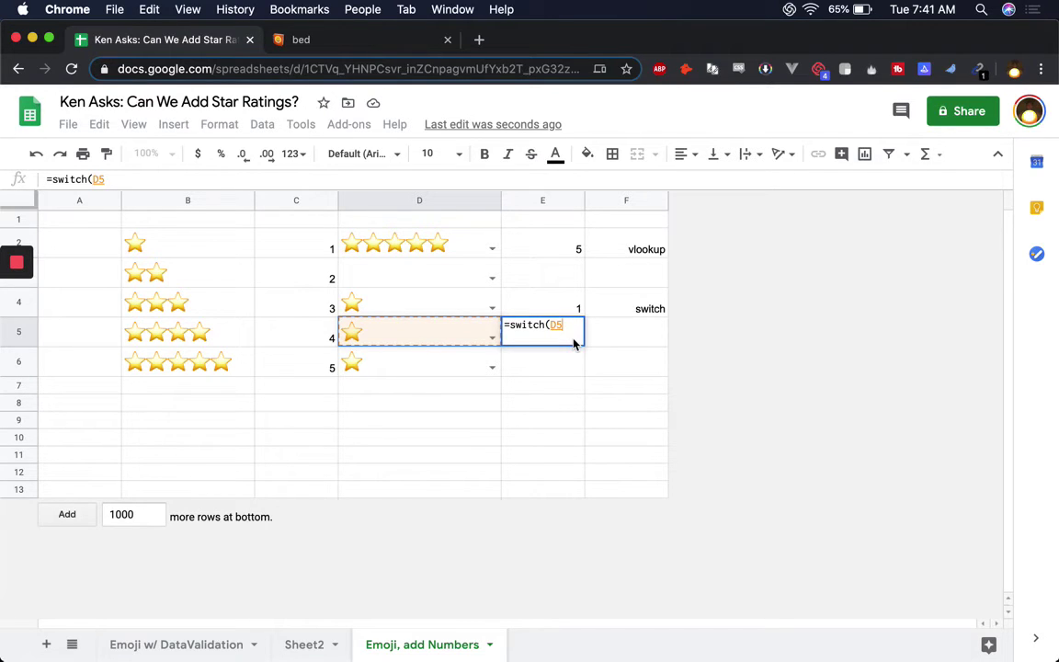
pyautogui.write(',"⭐')
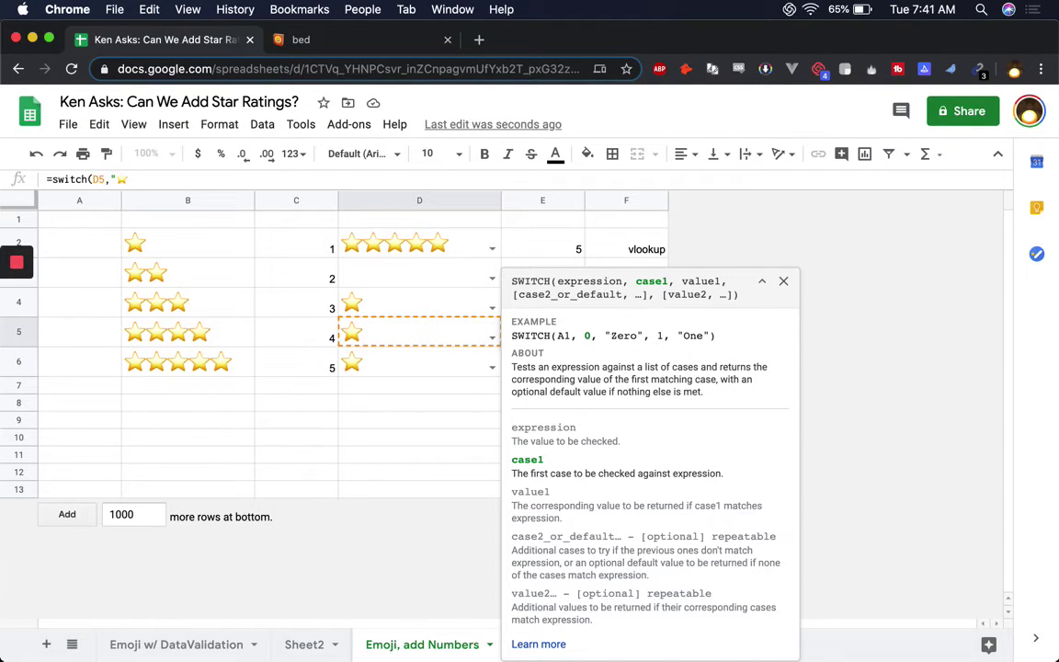
pyautogui.write('",1')
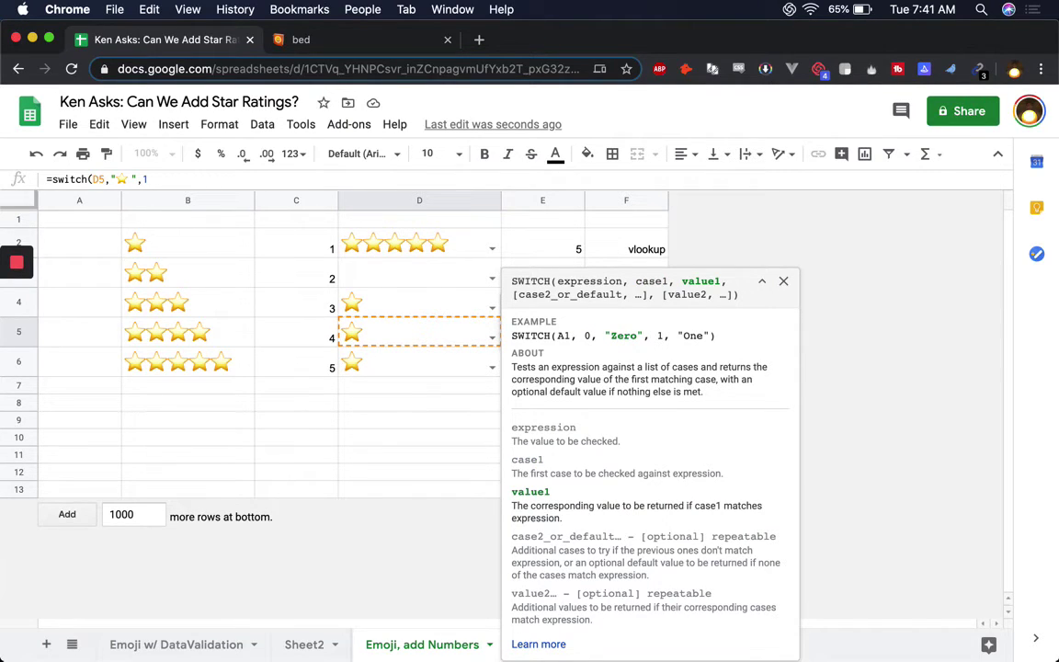
# Add cases to E5's SWITCH formula that return 2 for "⭐⭐" and 3 for "⭐⭐⭐".
pyautogui.write(',')
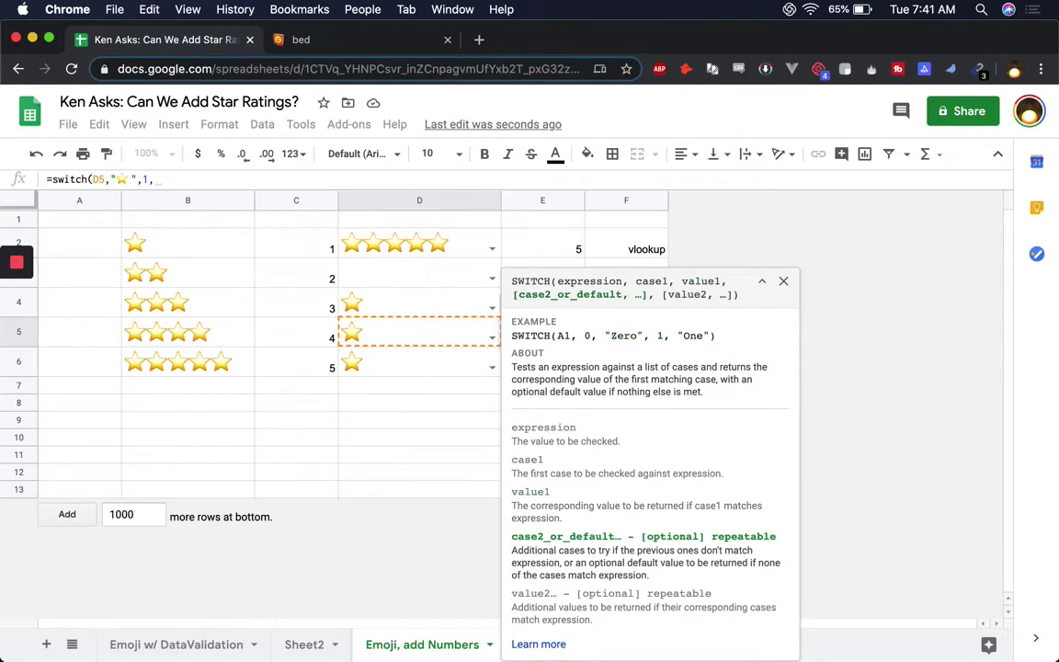
pyautogui.write('"⭐⭐"')
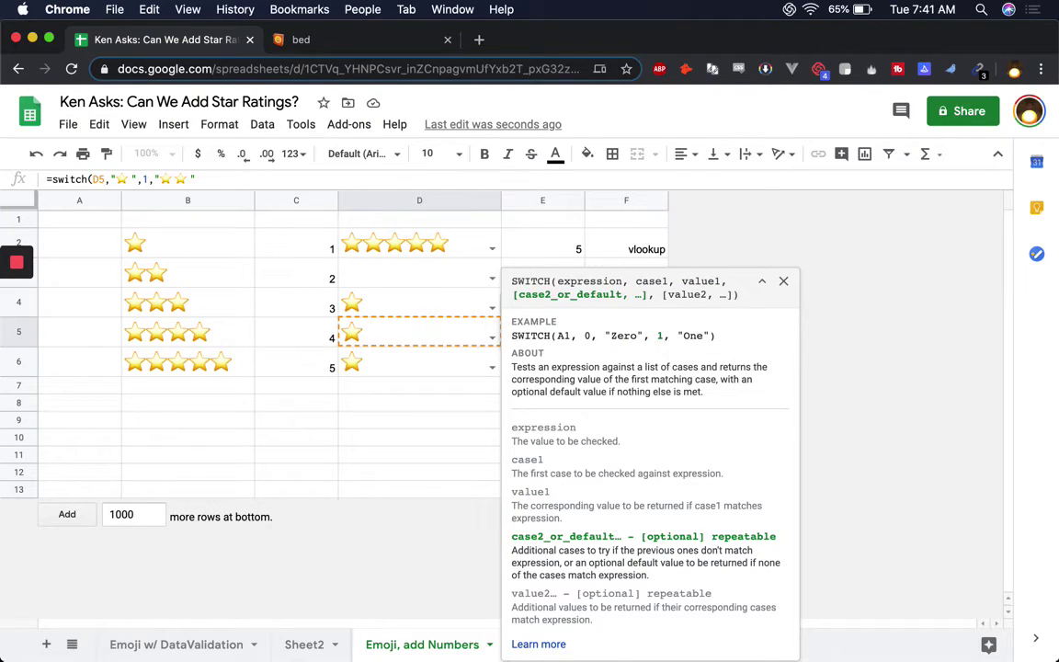
pyautogui.write(',2')
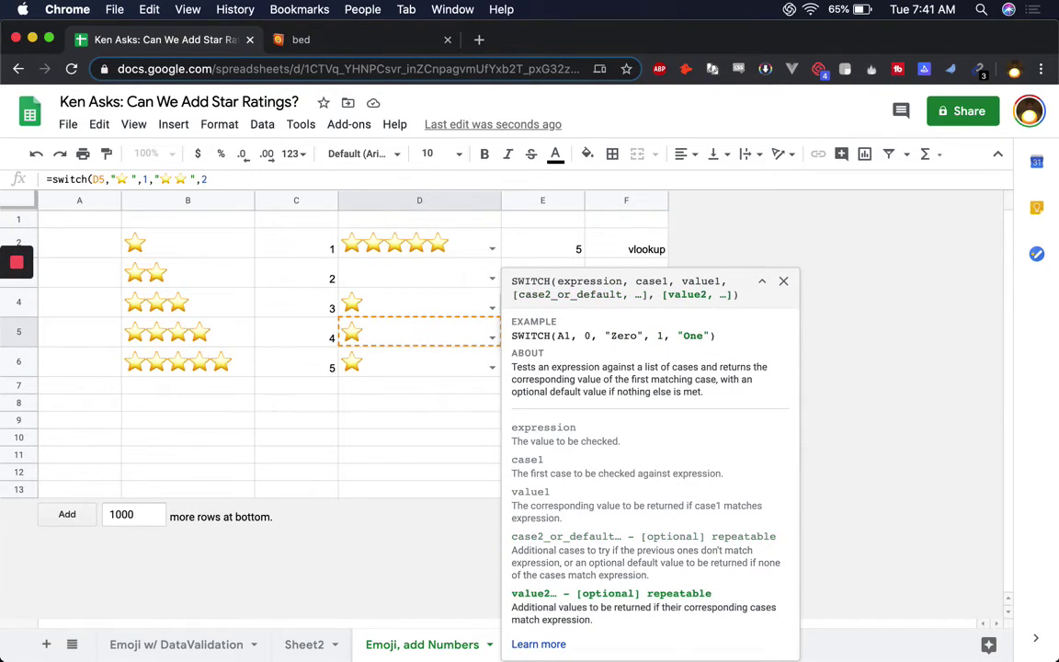
pyautogui.write(',"')
pyautogui.press('super+v')
pyautogui.press('super+v')
pyautogui.write('",')
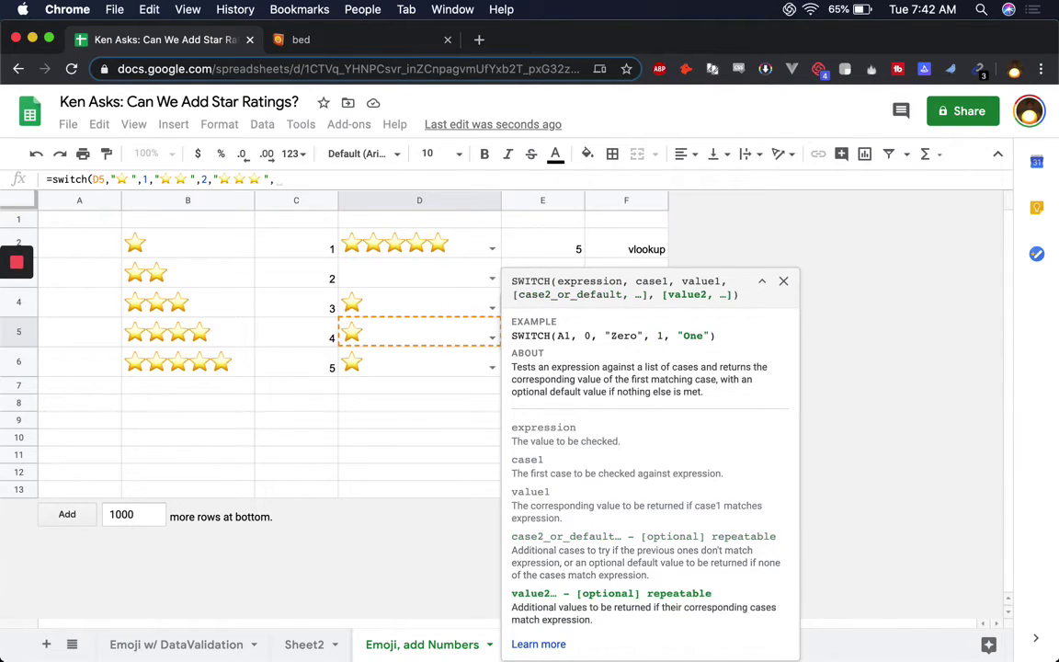
pyautogui.write('3,')
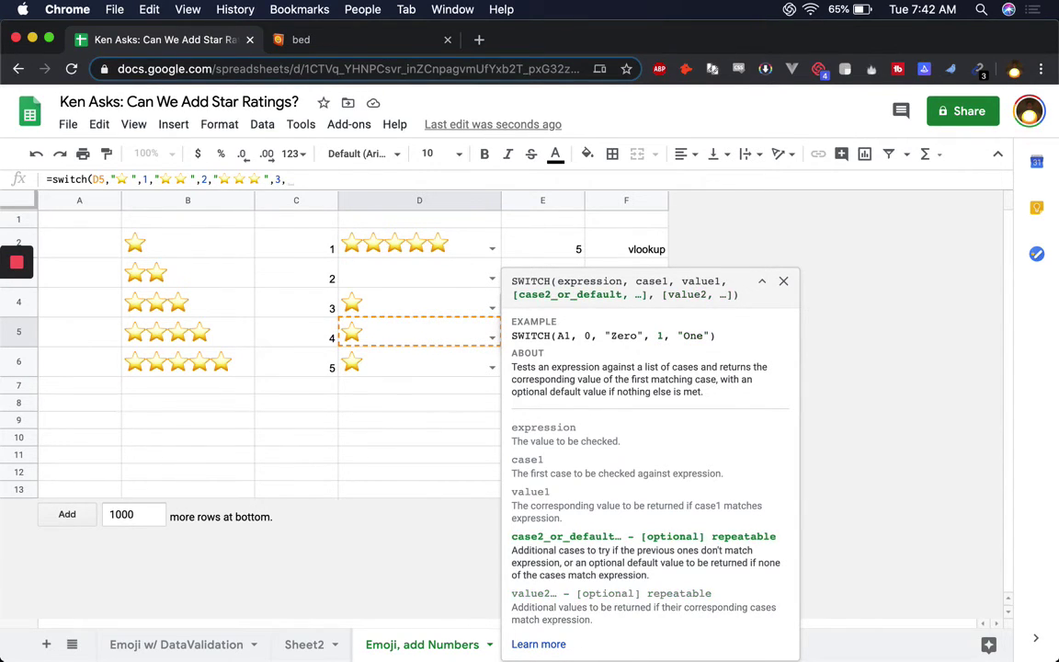
# Complete E5's SWITCH formula with cases returning 4 for "⭐⭐⭐⭐" and 5 for "⭐⭐⭐⭐⭐".
pyautogui.write('"')
pyautogui.press('super+v')
pyautogui.write('",4,"')
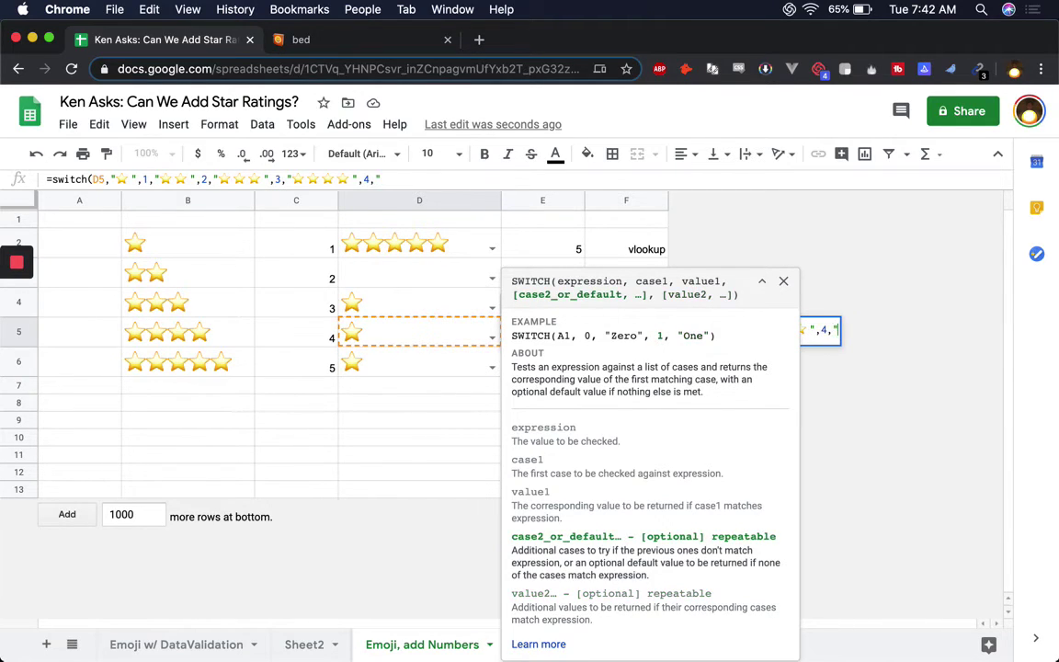
pyautogui.press('super+v')
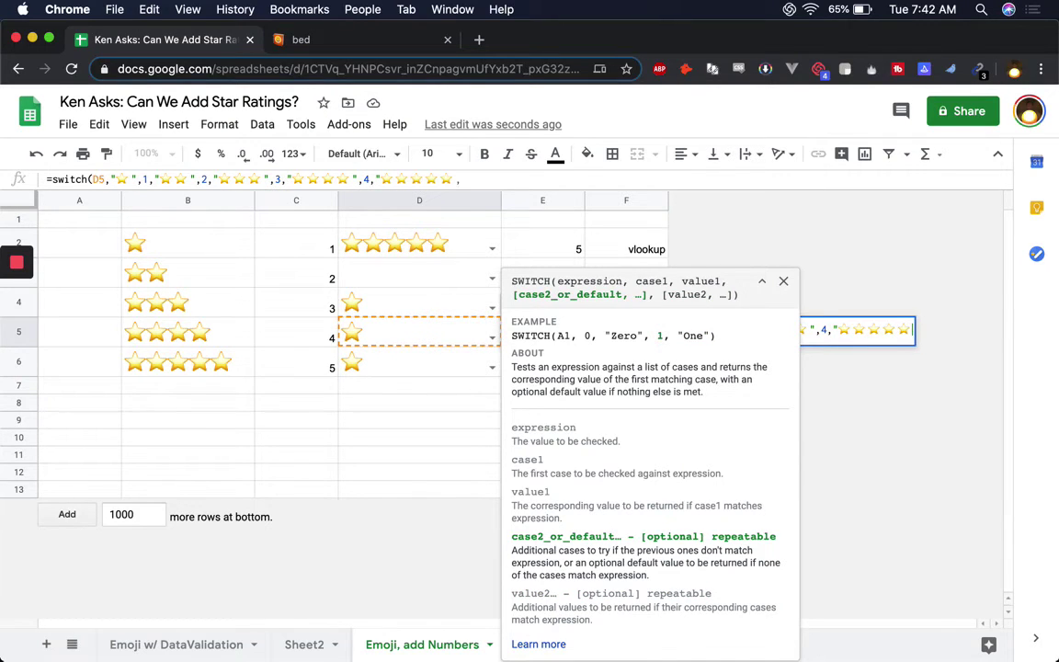
pyautogui.write('",')
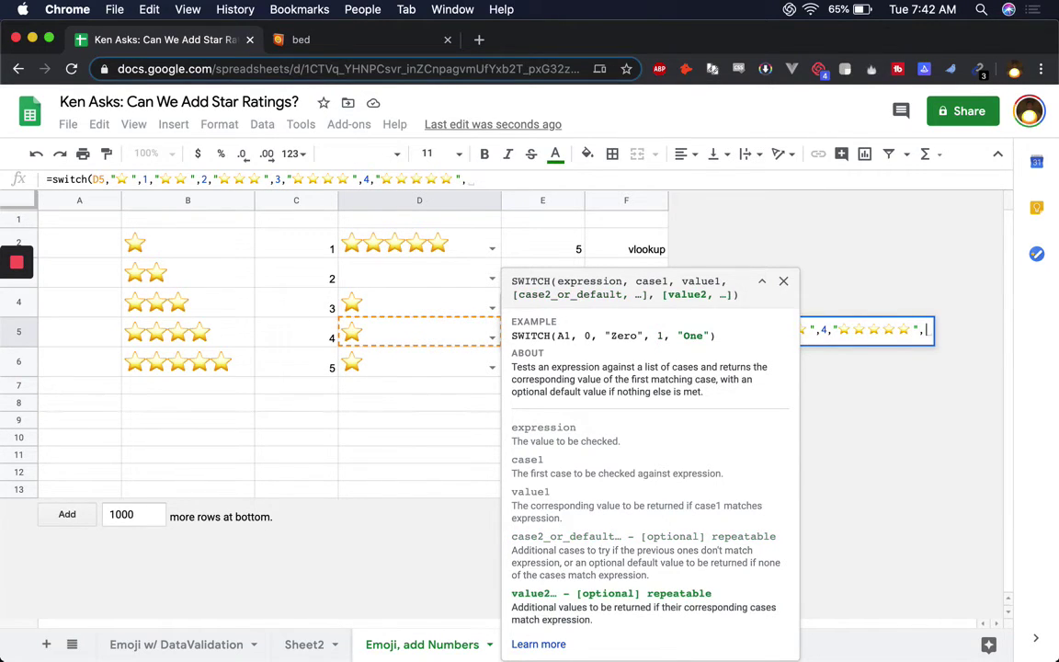
pyautogui.write('1')
pyautogui.press('Return')
# Test E5's SWITCH formula by choosing two, four and finally five stars in D5's dropdown.
pyautogui.press('Up')
pyautogui.press('Delete')
pyautogui.press('Left')
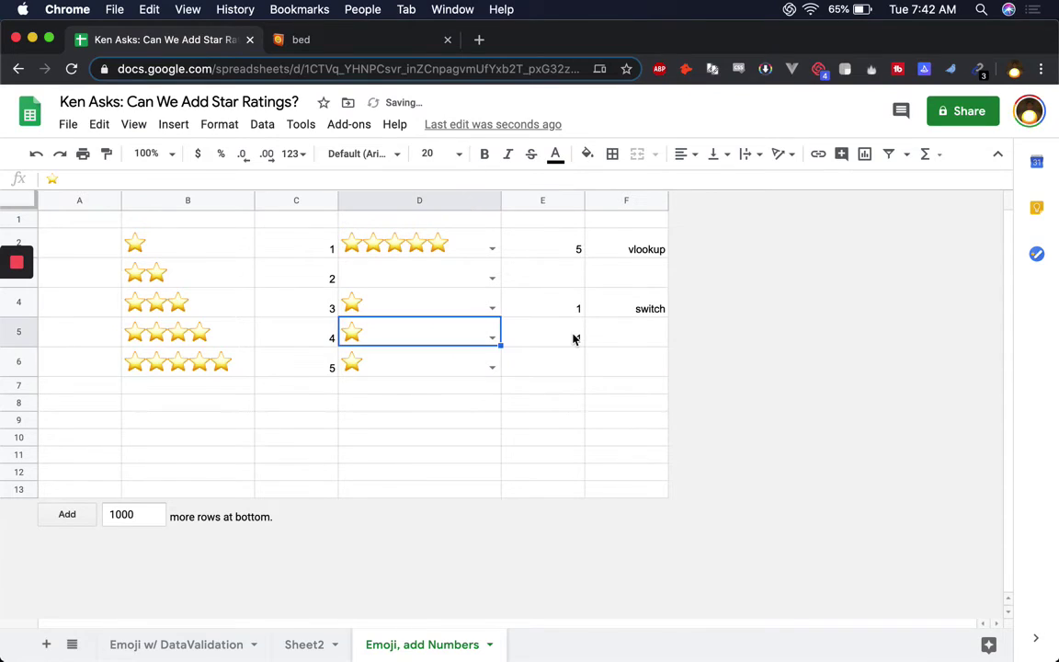
pyautogui.click(491, 339)
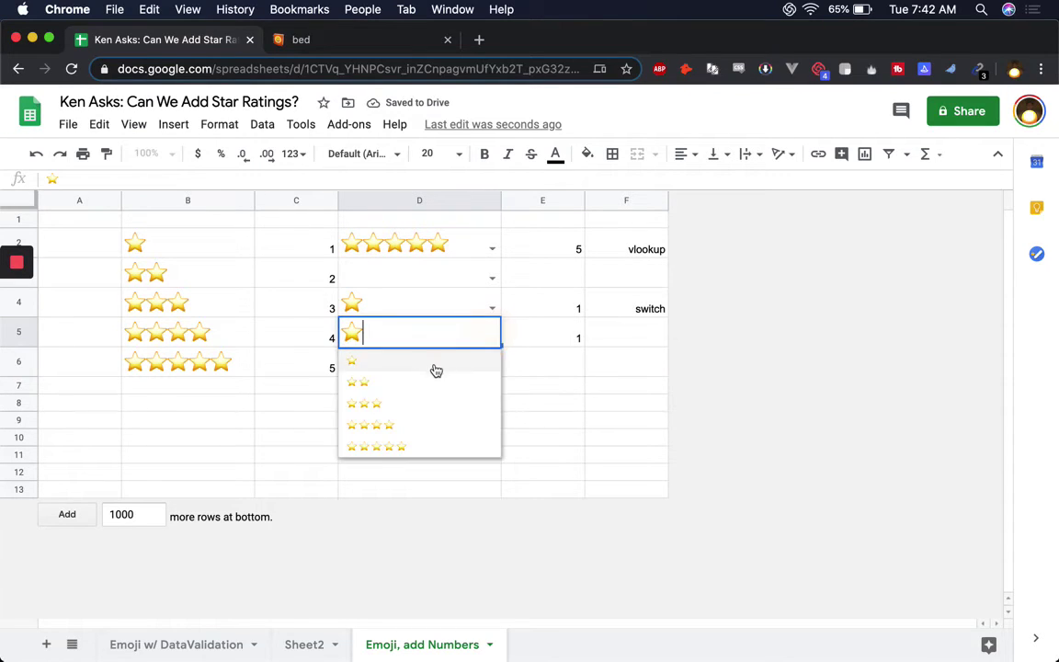
pyautogui.click(406, 386)
pyautogui.click(489, 338)
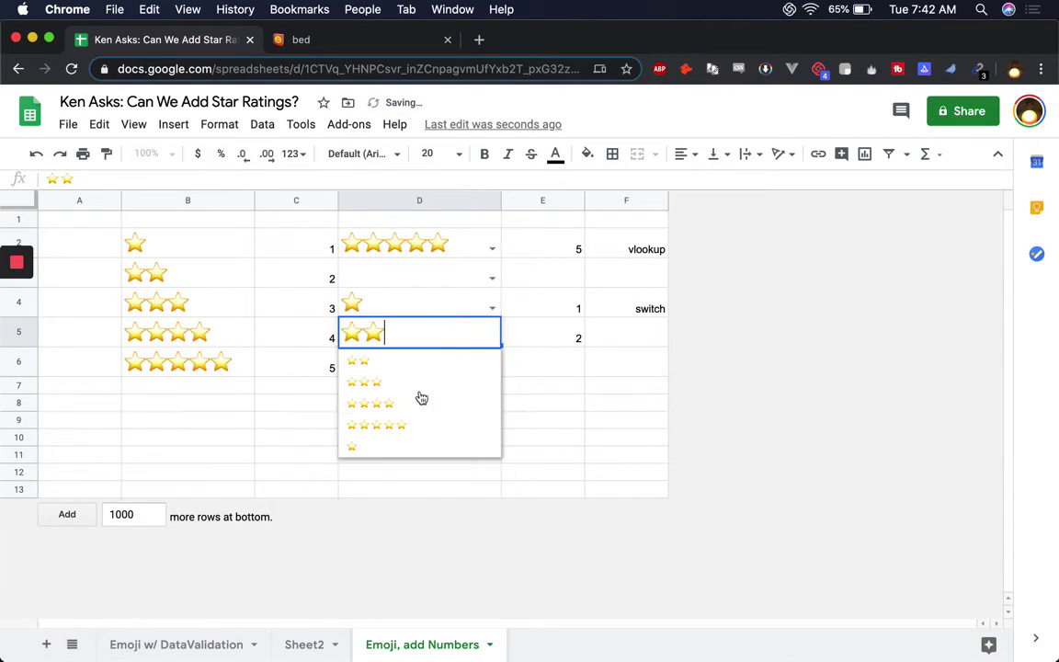
pyautogui.click(432, 402)
pyautogui.click(493, 338)
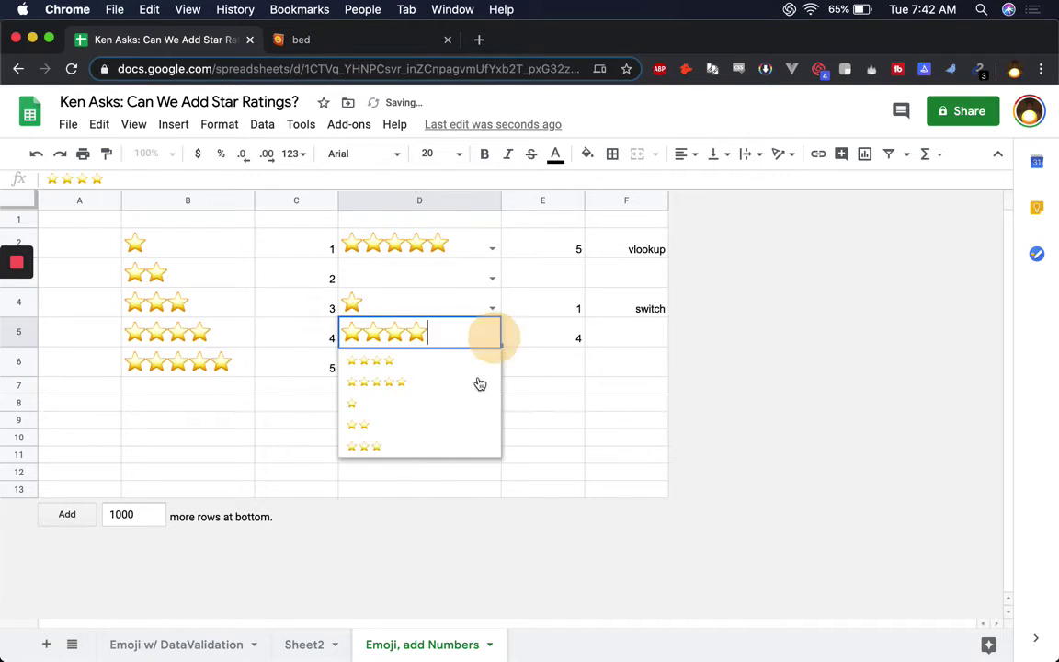
pyautogui.click(444, 377)
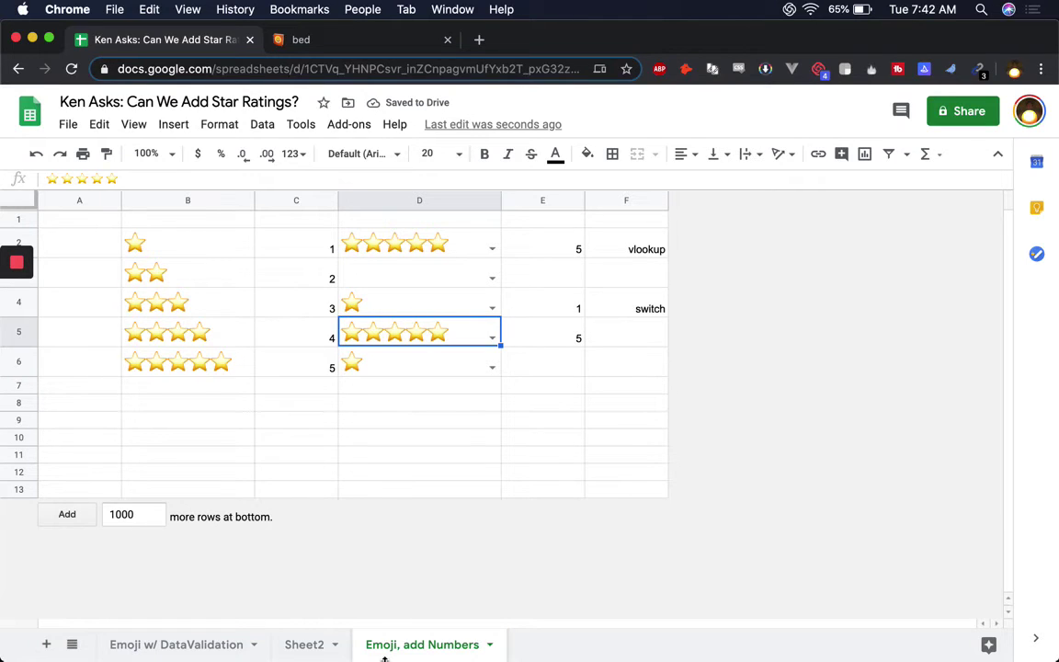
# View the black star ratings on the Emoji w/ DataValidation sheet and the bed search results on Emojipedia.
pyautogui.click(184, 643)
pyautogui.click(174, 441)
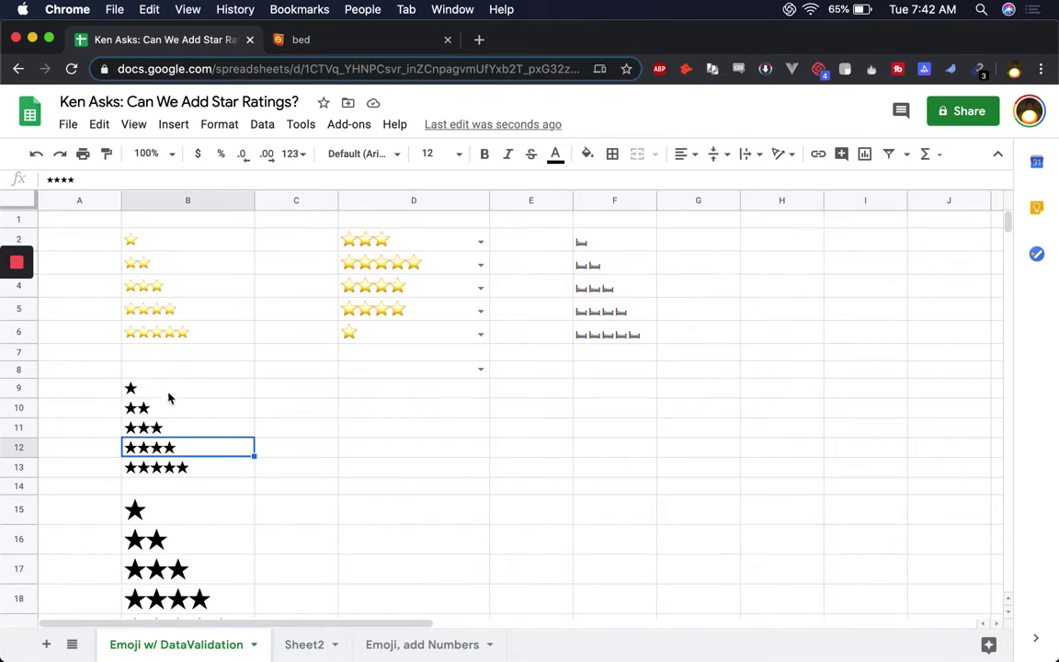
pyautogui.moveTo(167, 390); pyautogui.dragTo(165, 450)
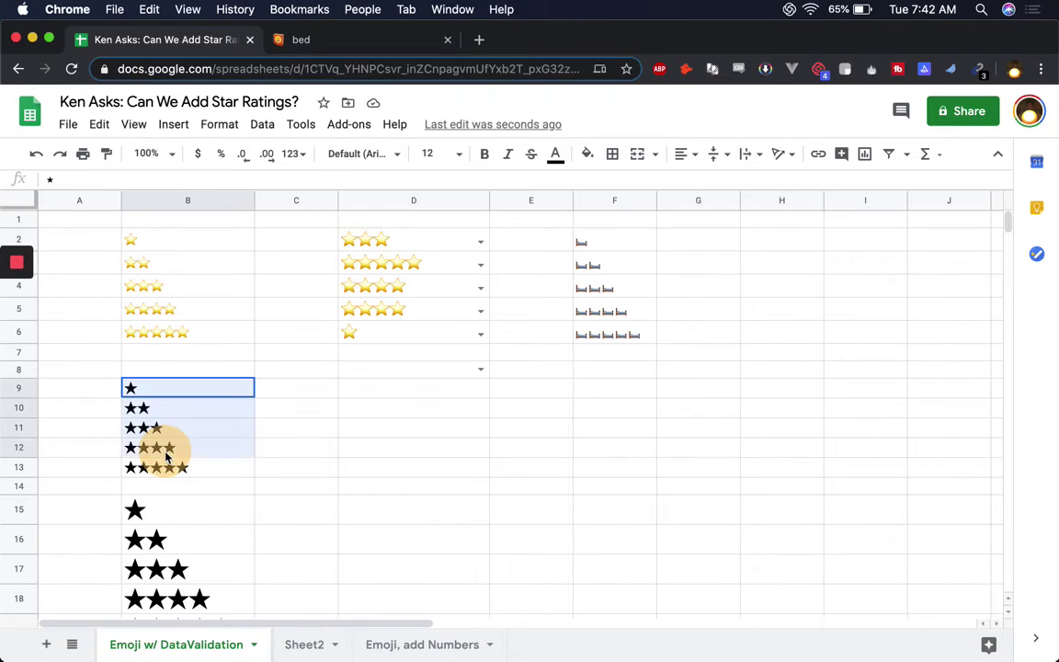
pyautogui.click(358, 42)
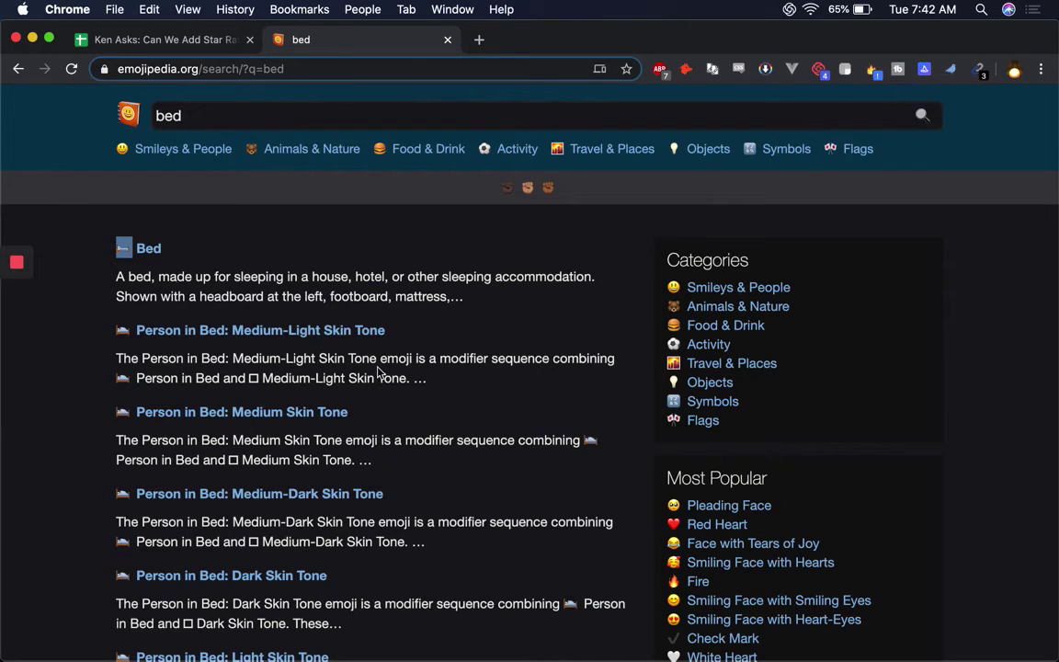
pyautogui.scroll(-2, 377, 371)
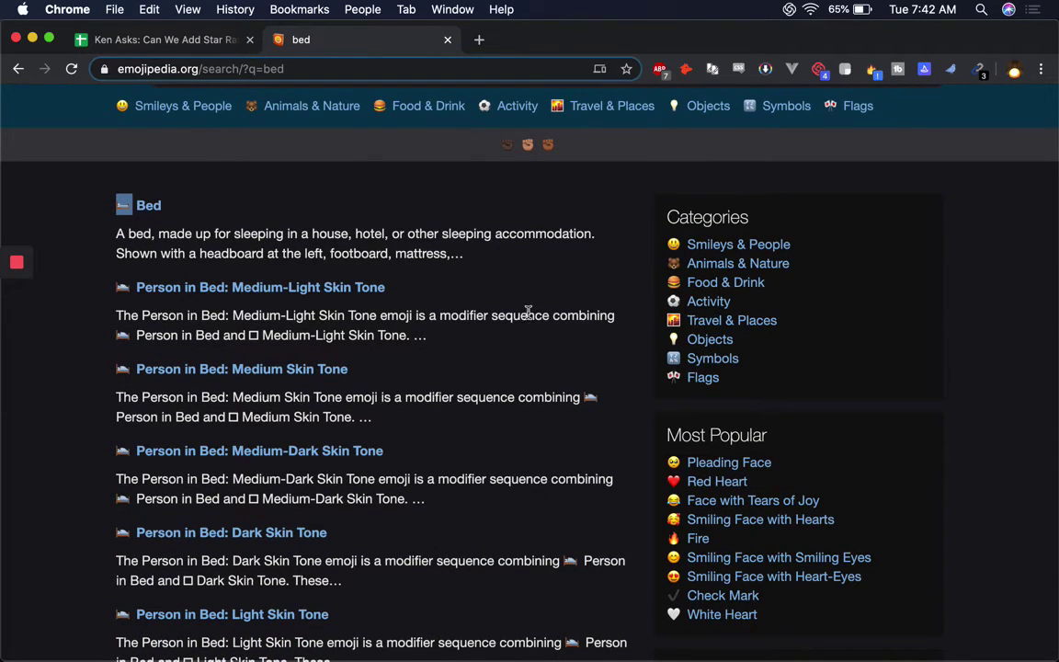
pyautogui.click(184, 41)
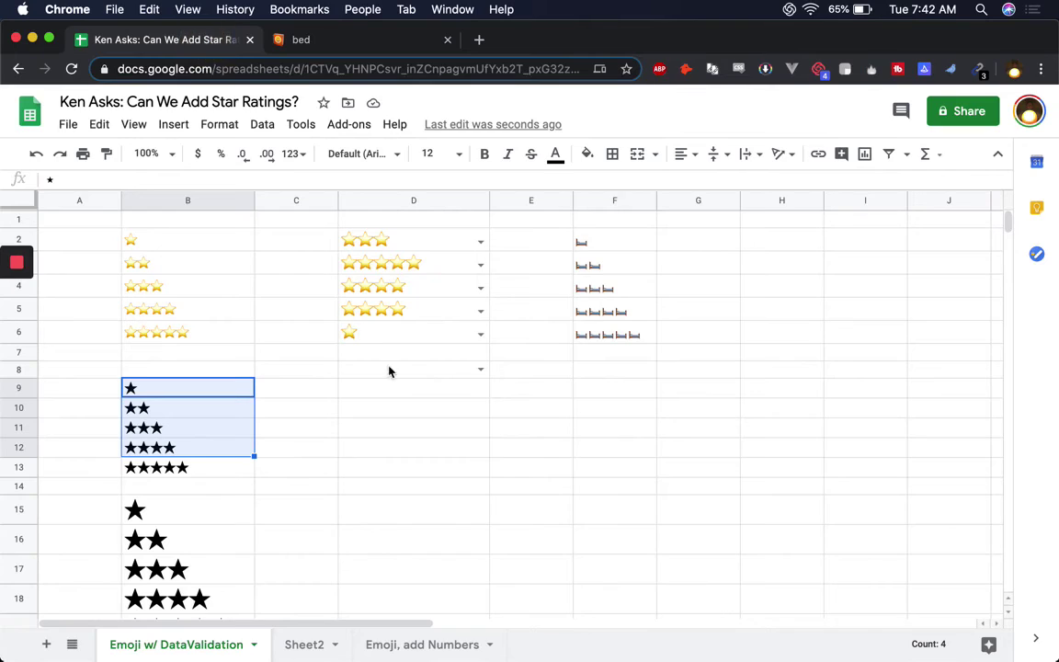
# Copy the one-star dropdown cell D6 into D10, and switch to the Emojipedia page.
pyautogui.click(395, 396)
pyautogui.click(432, 333)
pyautogui.hotkey('ctrl', 'c')
pyautogui.click(426, 406)
pyautogui.hotkey('ctrl', 'v')
pyautogui.click(313, 41)
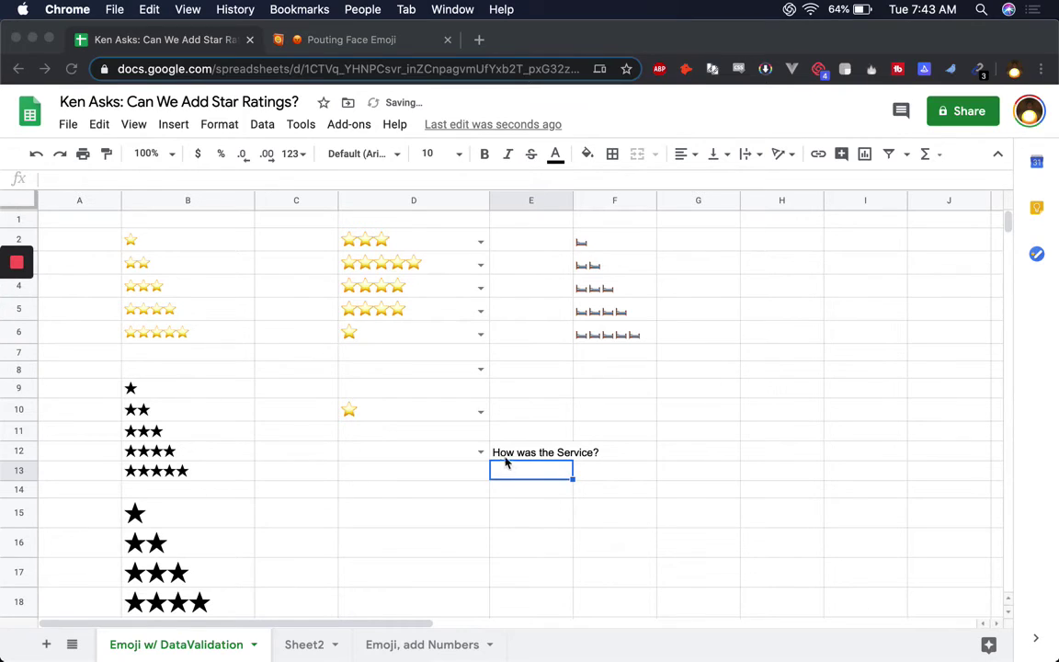
# Try both faces in D12's dropdown beside "How was the Service?", ending with 😡.
pyautogui.click(480, 452)
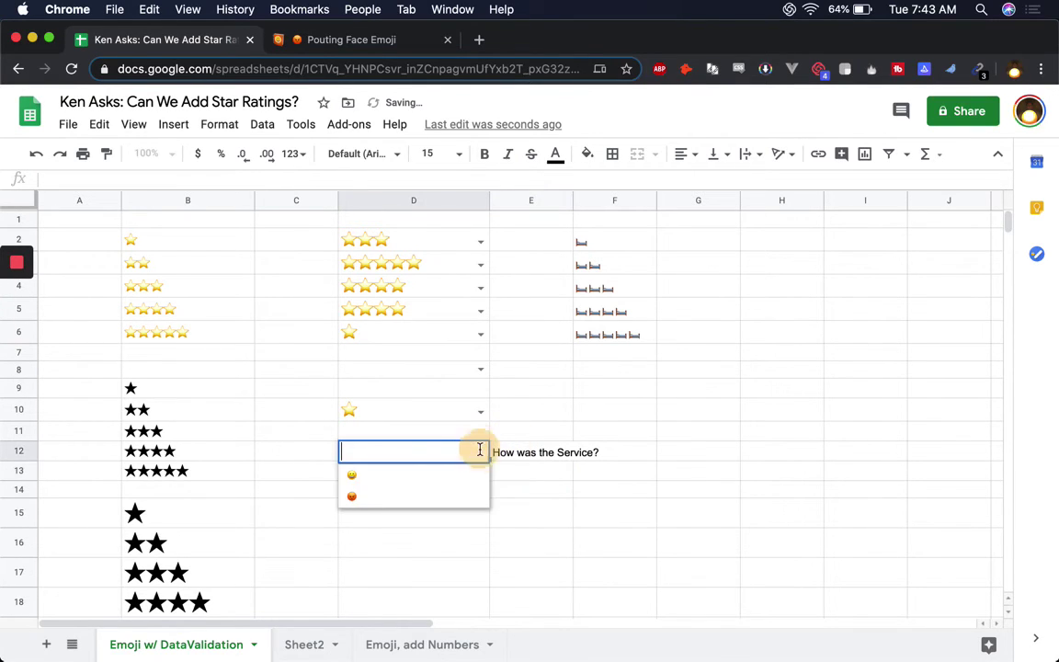
pyautogui.click(457, 480)
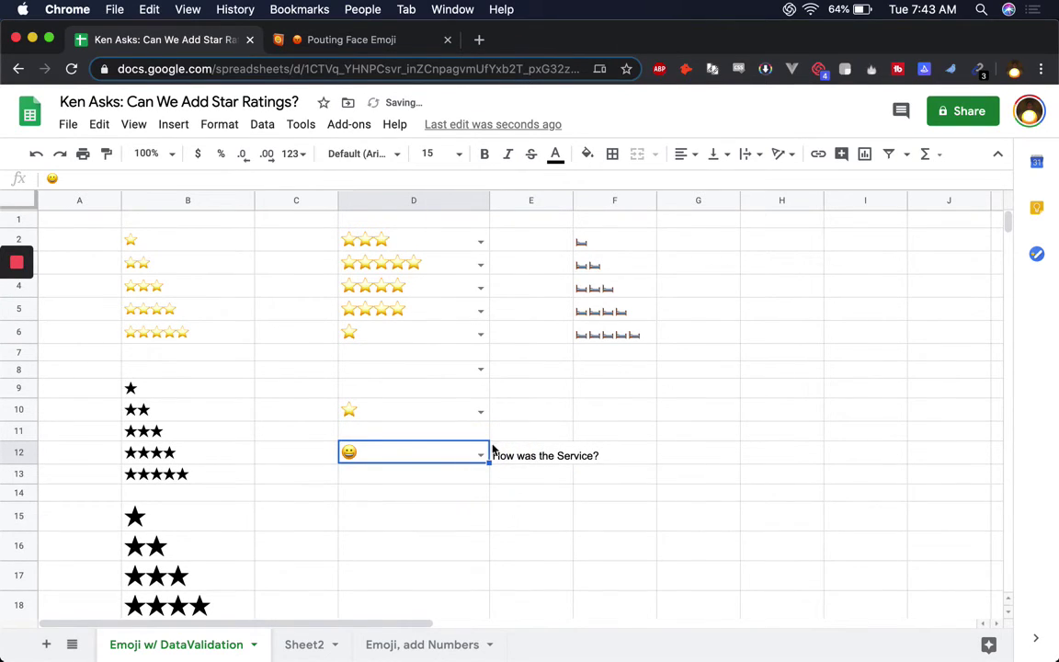
pyautogui.doubleClick(464, 452)
pyautogui.click(427, 501)
# Enter a SWITCH formula in F12 that tests D12 and returns -1 for "😡".
pyautogui.click(615, 457)
pyautogui.write('=')
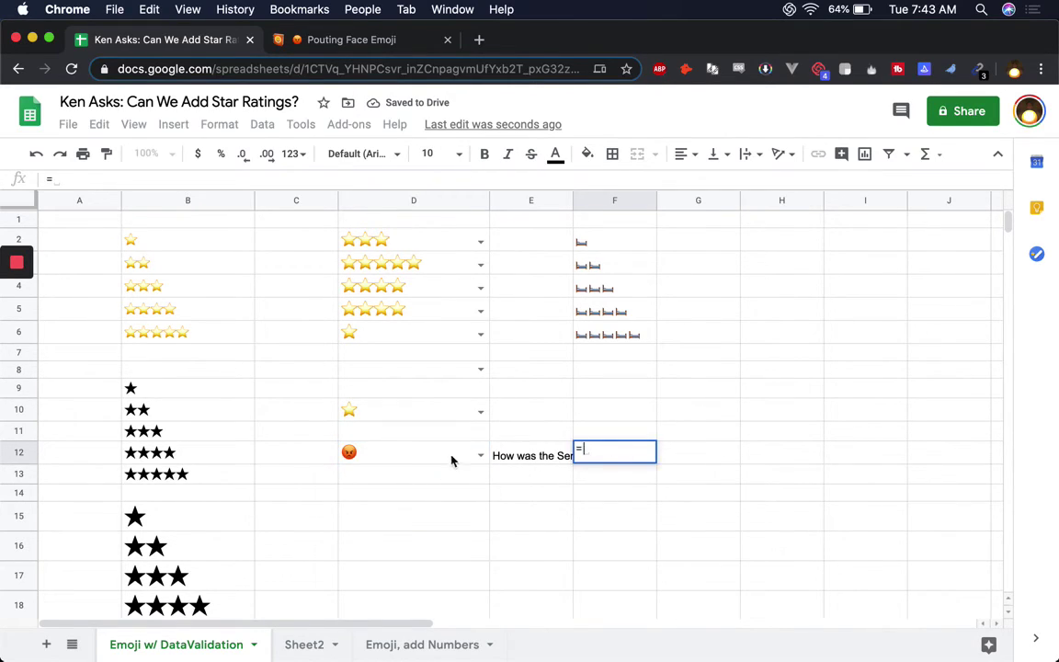
pyautogui.write('switch(')
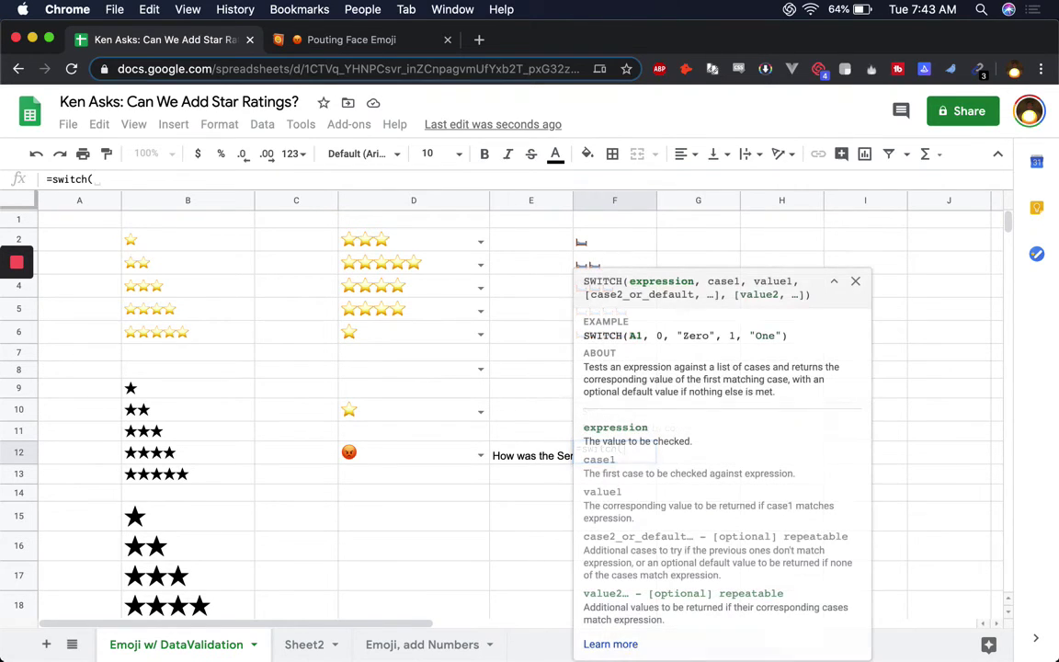
pyautogui.write('"')
pyautogui.press('BackSpace')
pyautogui.press('BackSpace')
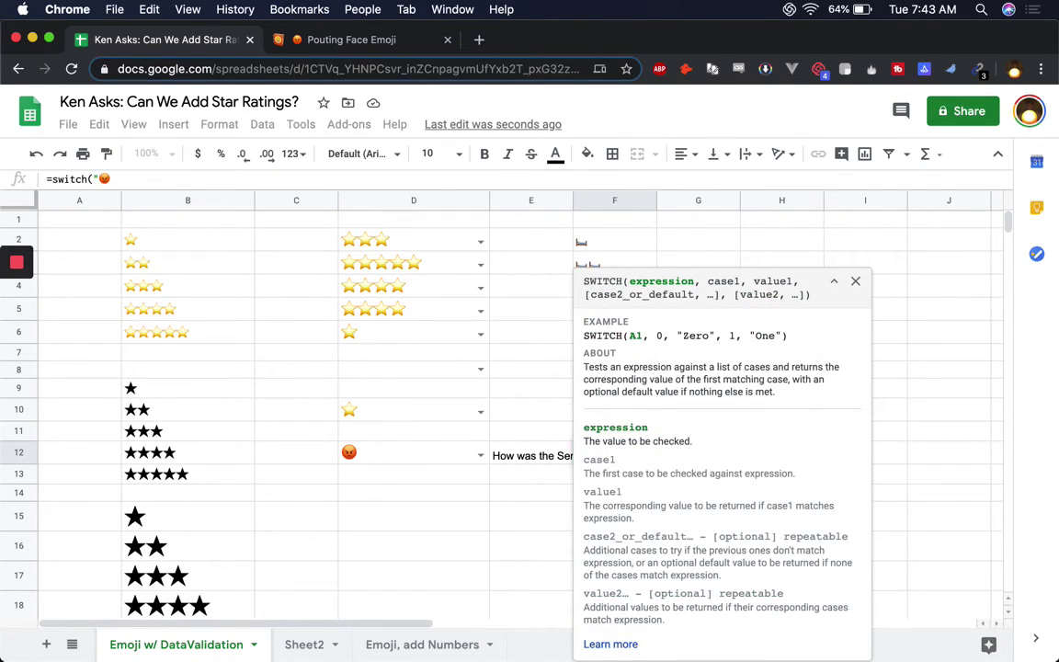
pyautogui.click(366, 450)
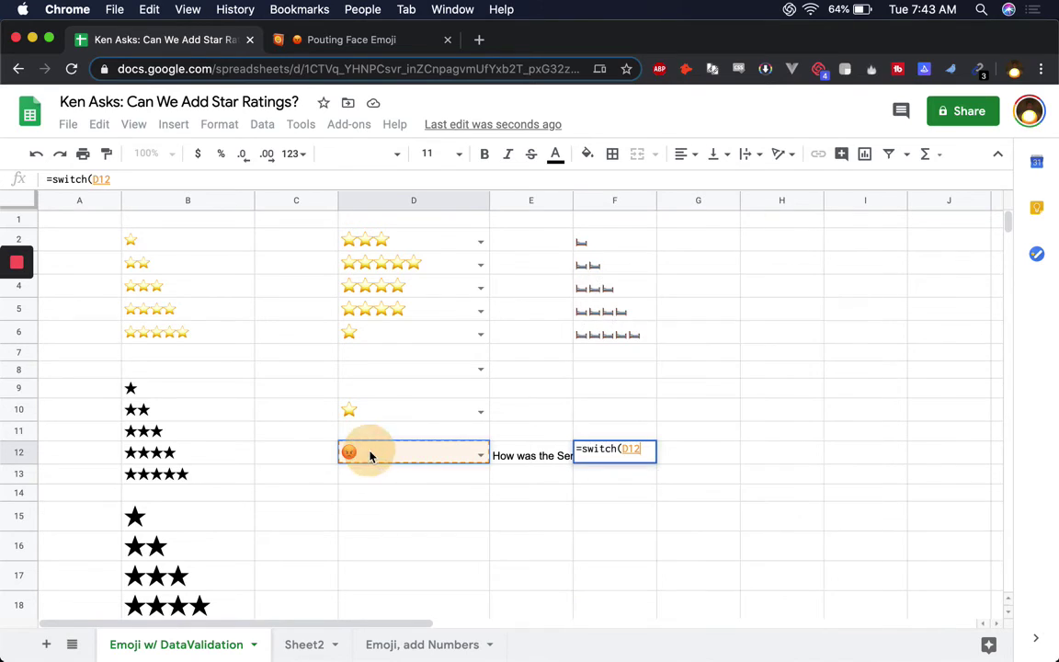
pyautogui.write(',')
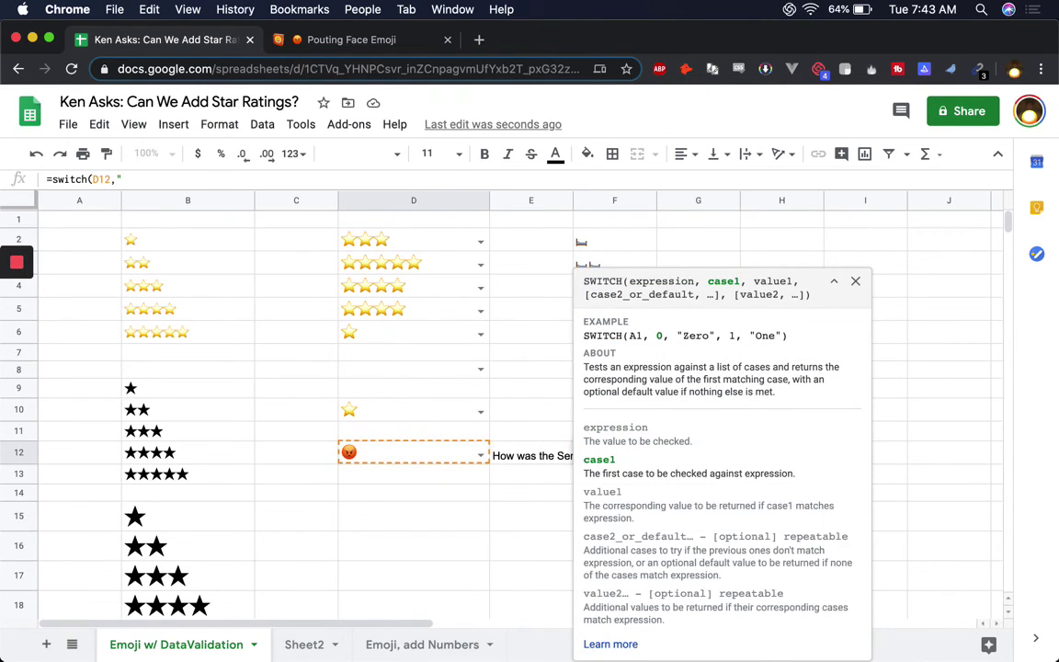
pyautogui.write('",')
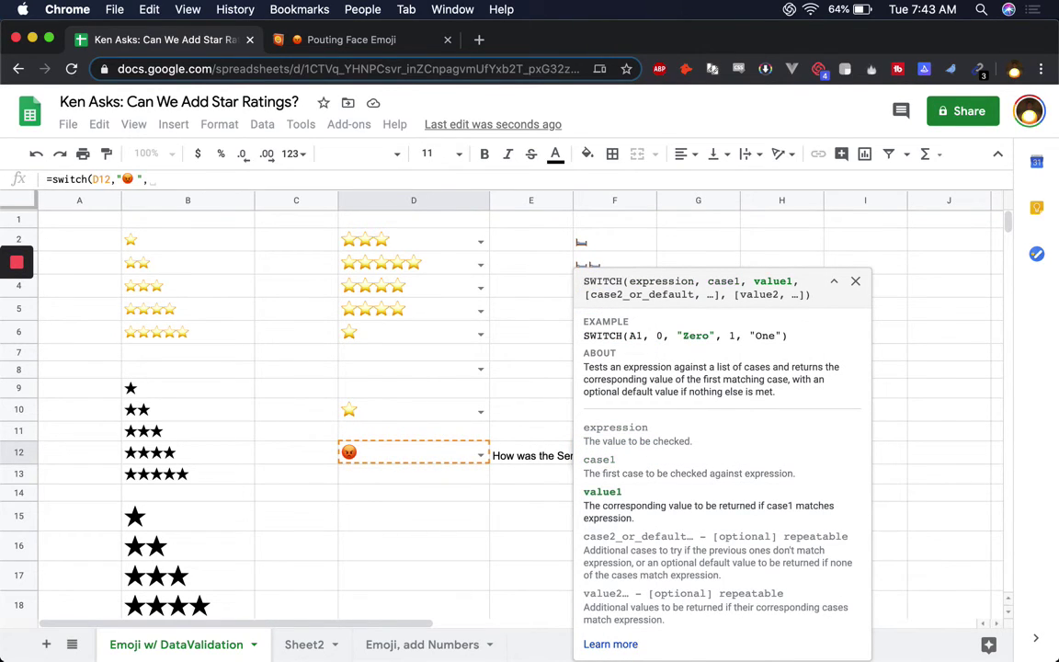
pyautogui.write('-1')
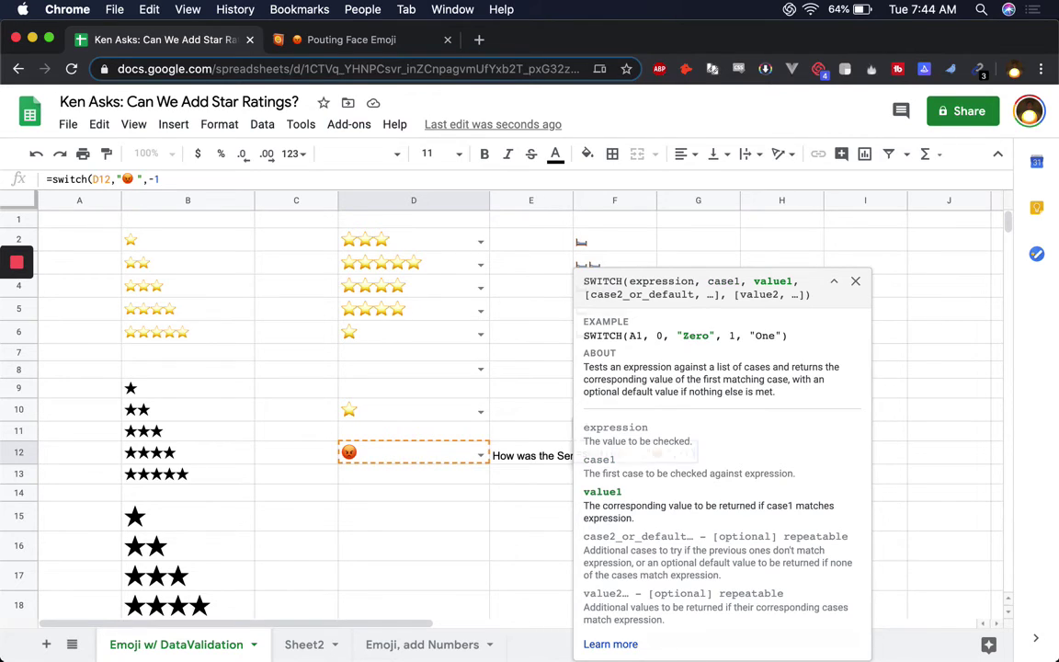
pyautogui.write(')')
pyautogui.press('Return')
# Set D12 to 😀, and add a case returning 1 for "😀" to F12's SWITCH formula.
pyautogui.click(480, 454)
pyautogui.click(422, 499)
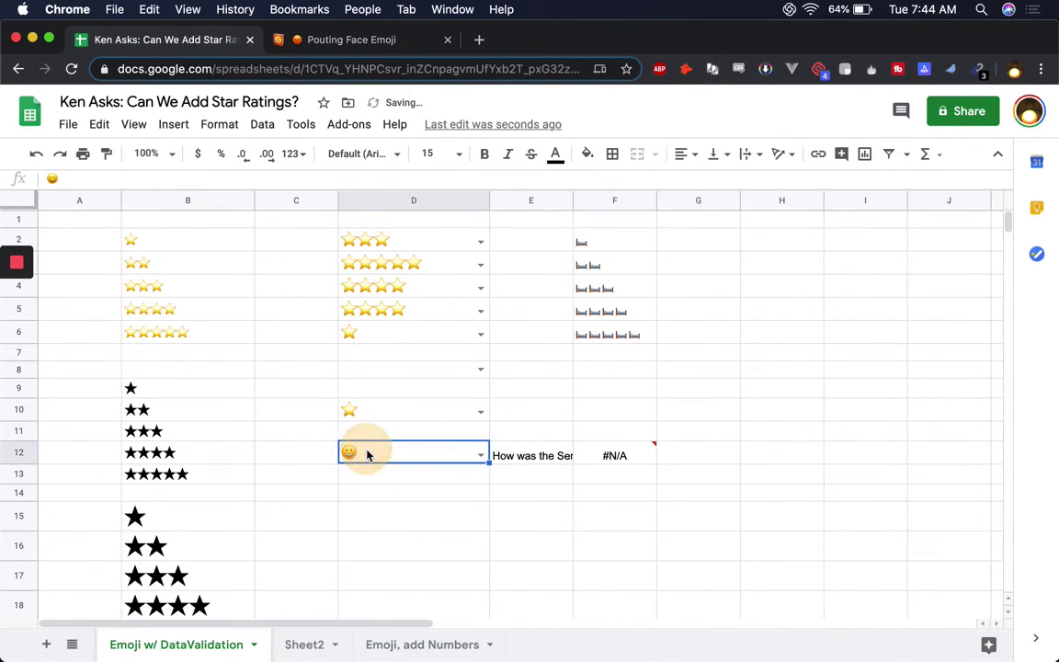
pyautogui.doubleClick(46, 177)
pyautogui.doubleClick(610, 450)
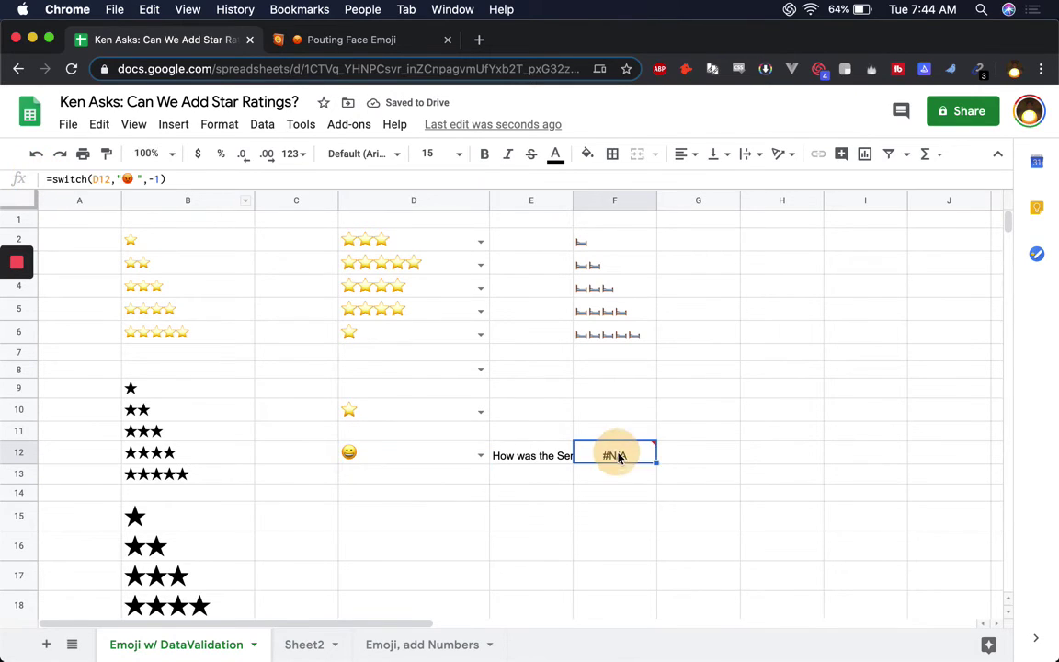
pyautogui.press('Left')
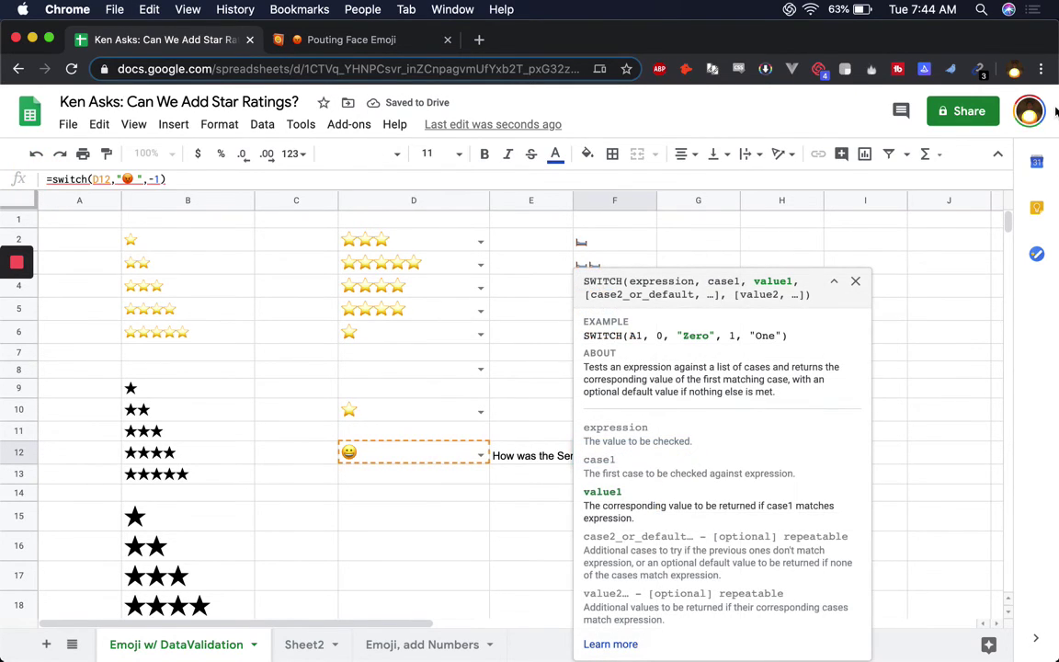
pyautogui.write(',"😀"')
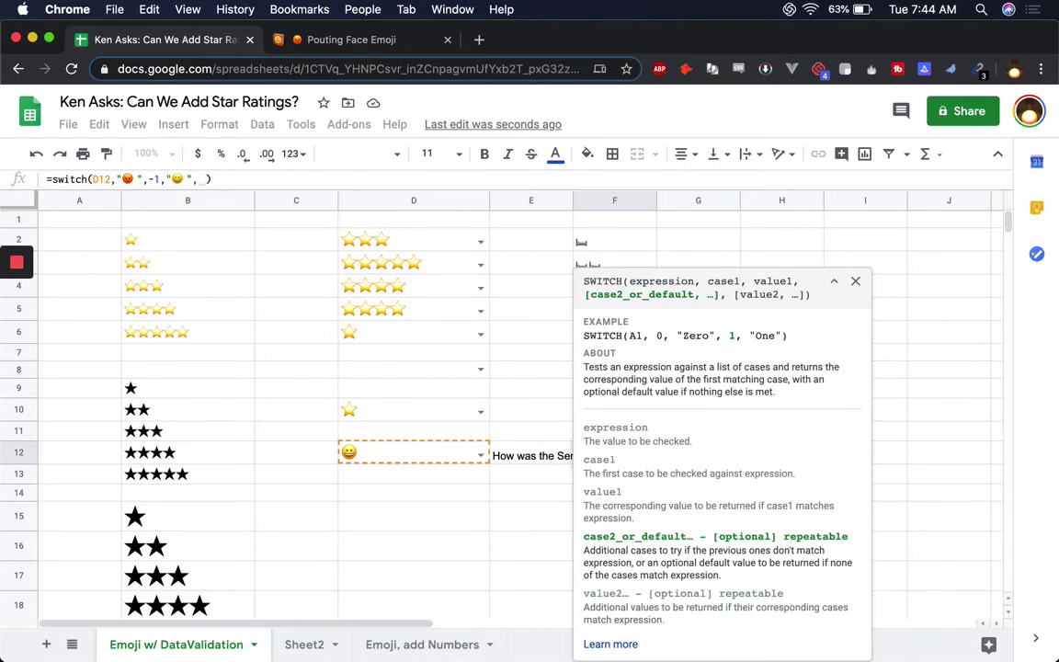
pyautogui.write(',1')
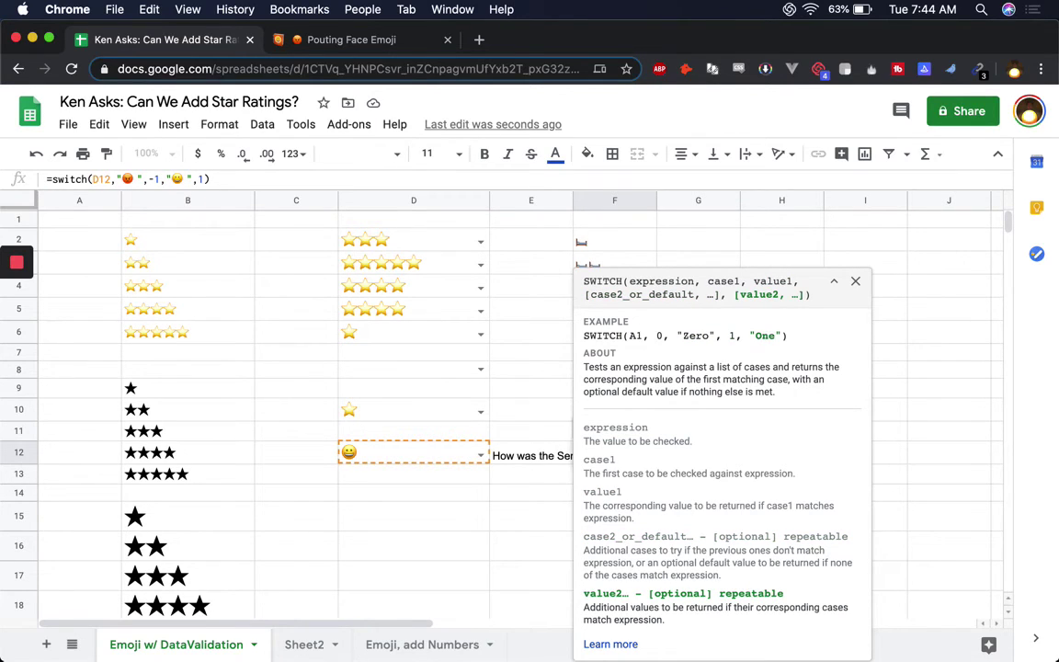
pyautogui.press('Return')
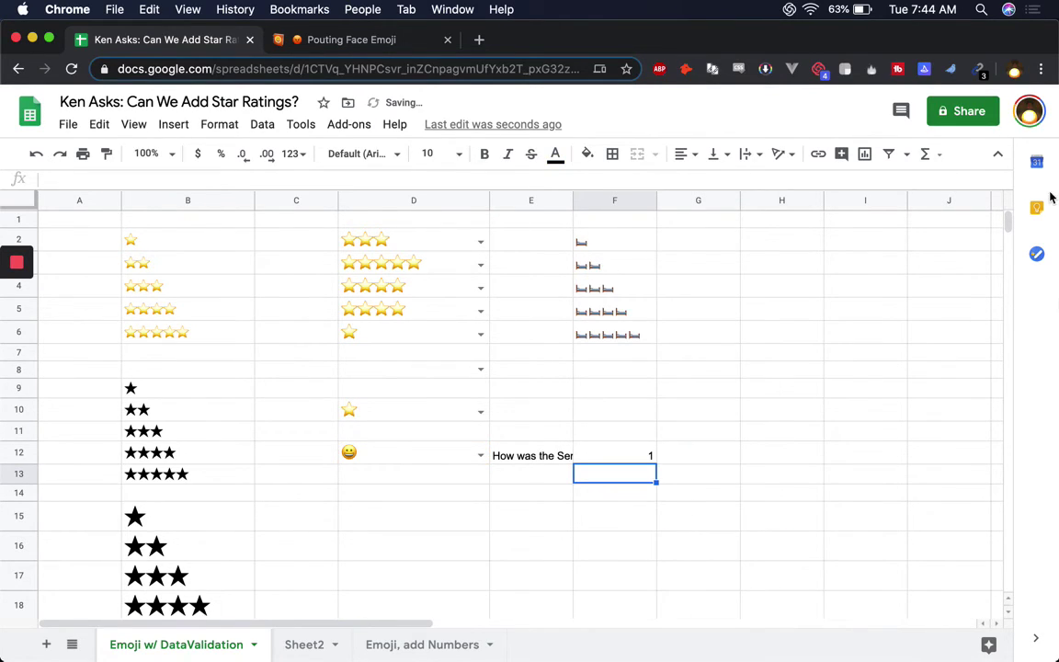
# Set D12 to 😡, widen column E to fit "How was the Service?", and select F12.
pyautogui.click(474, 455)
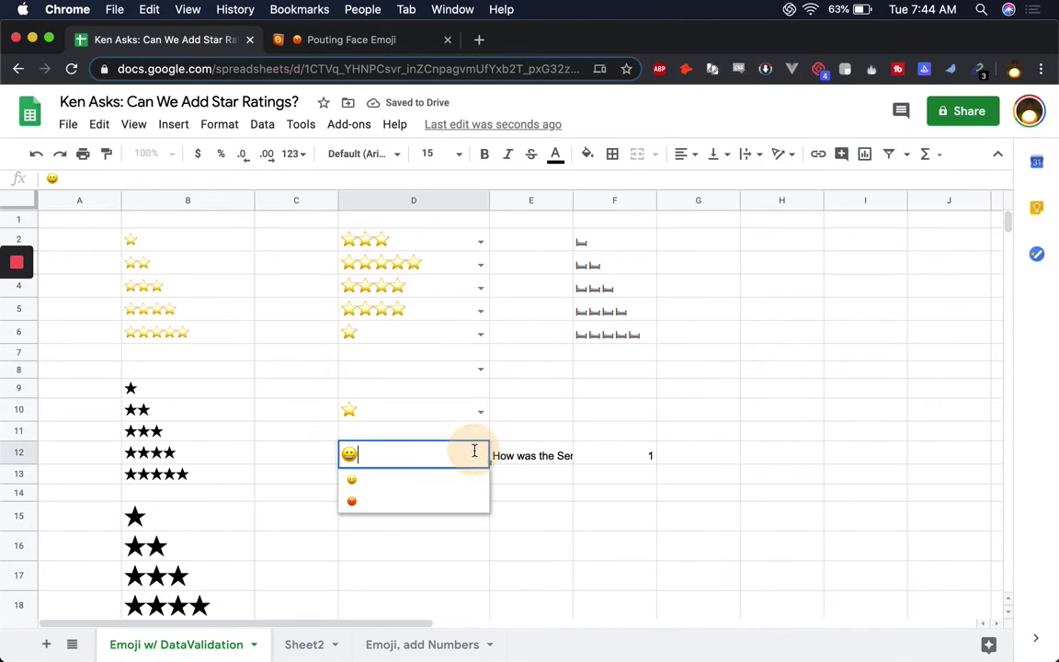
pyautogui.click(421, 501)
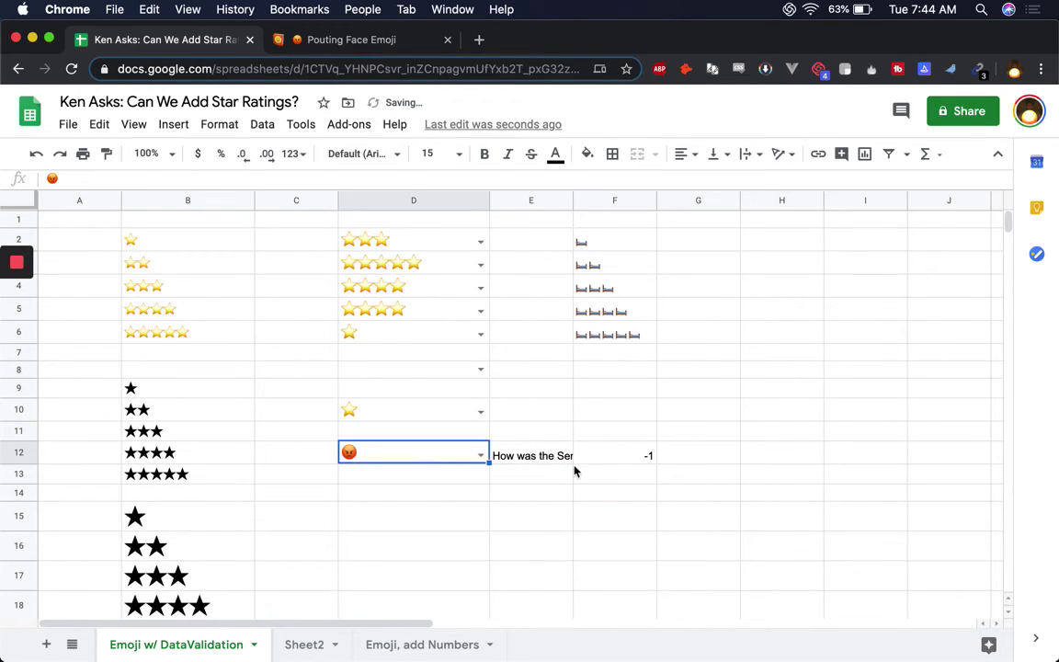
pyautogui.click(524, 451)
pyautogui.moveTo(572, 199); pyautogui.dragTo(637, 200)
pyautogui.click(681, 460)
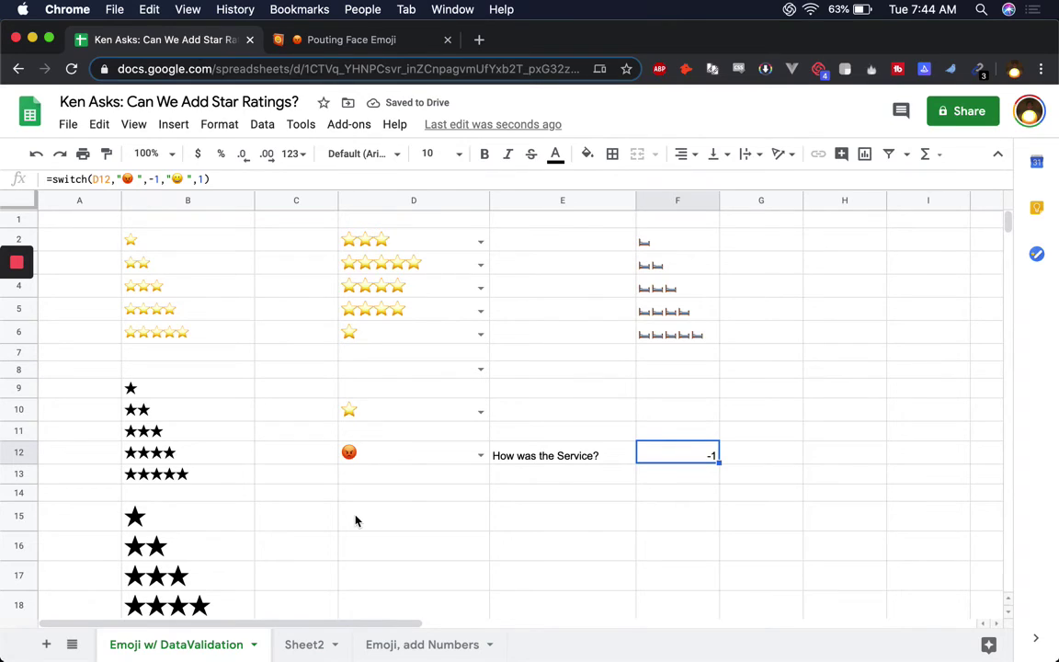
# Review the rating numbers in column D and the star rating in C2 on Sheet2.
pyautogui.click(302, 645)
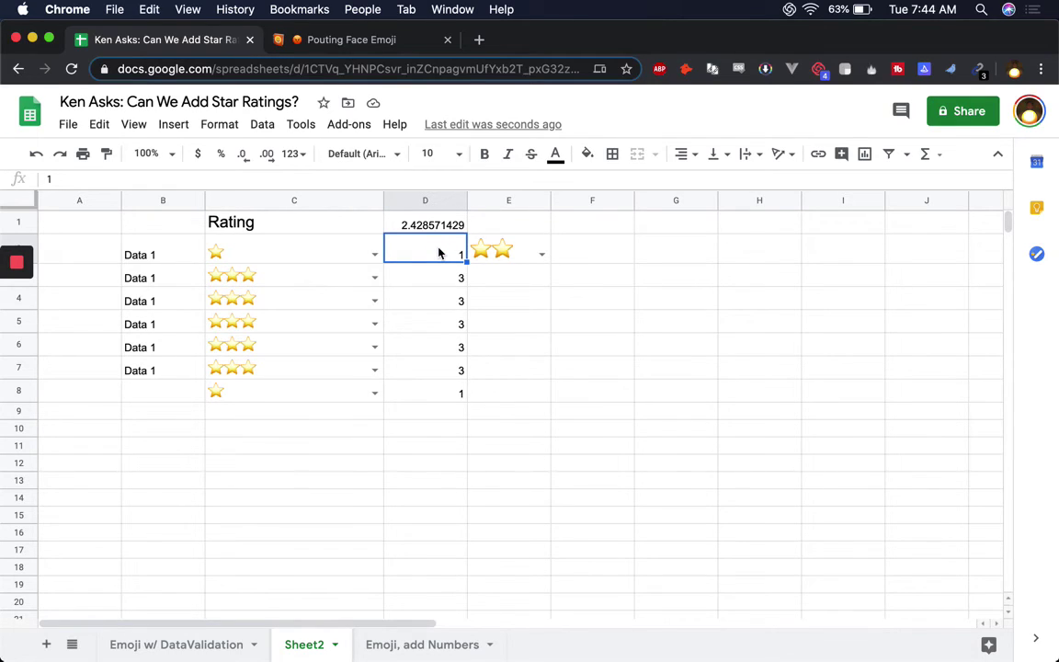
pyautogui.moveTo(438, 253); pyautogui.dragTo(451, 418)
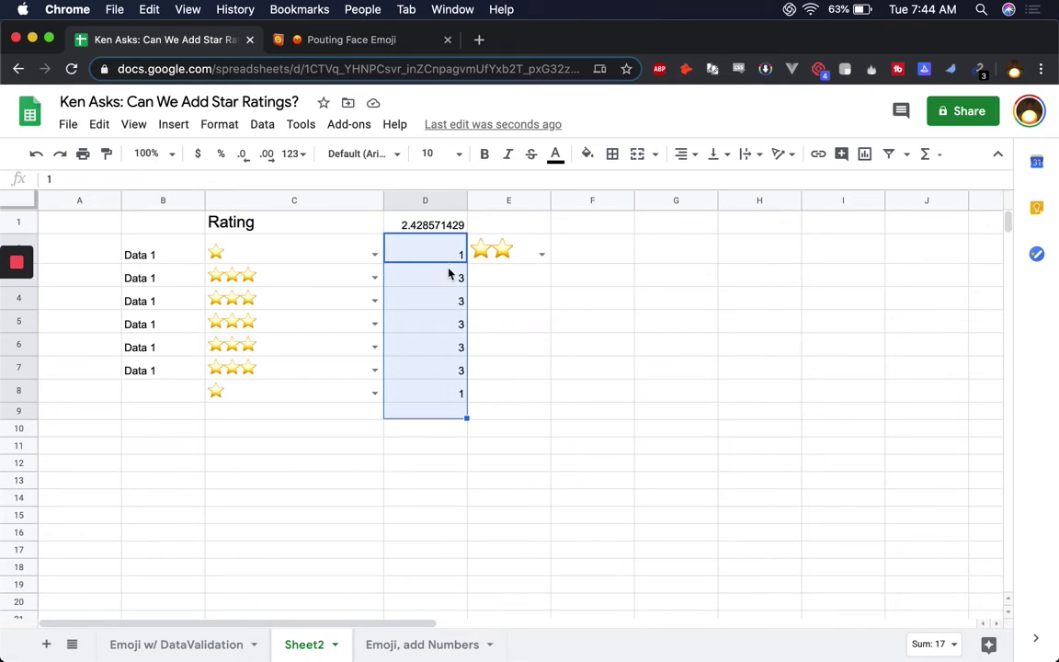
pyautogui.click(307, 256)
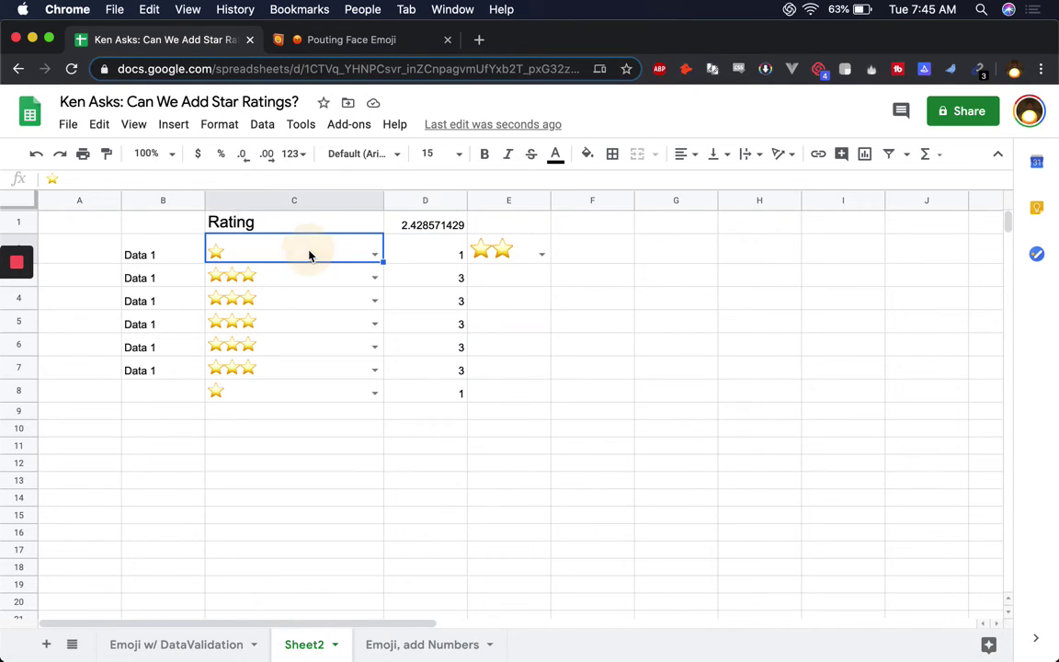
pyautogui.click(37, 155)
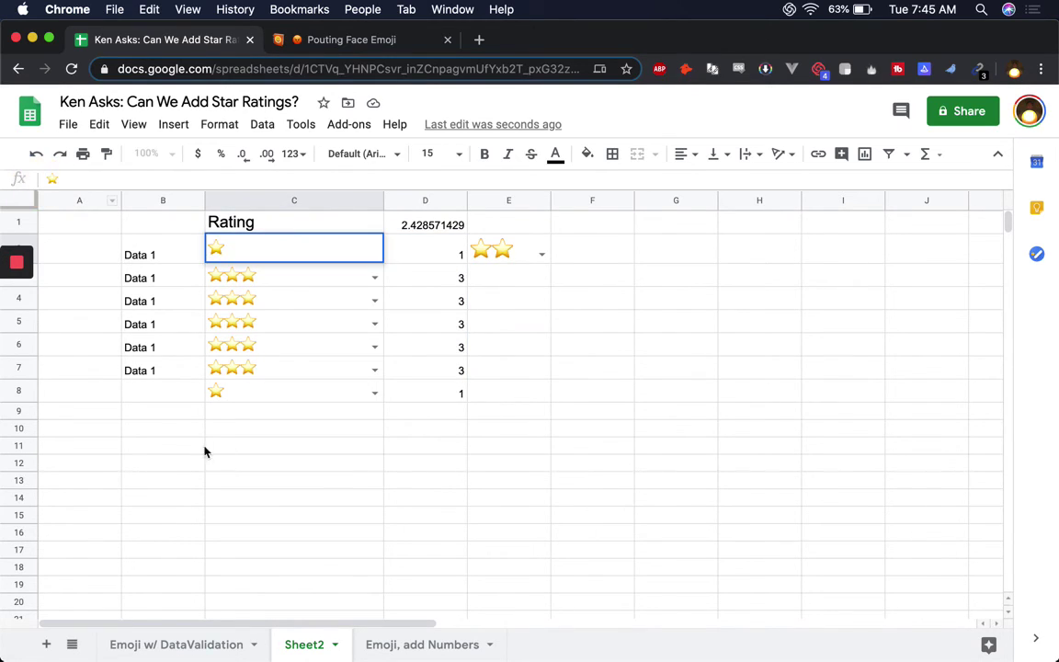
# Add a new sheet named "Switch from Data".
pyautogui.click(48, 646)
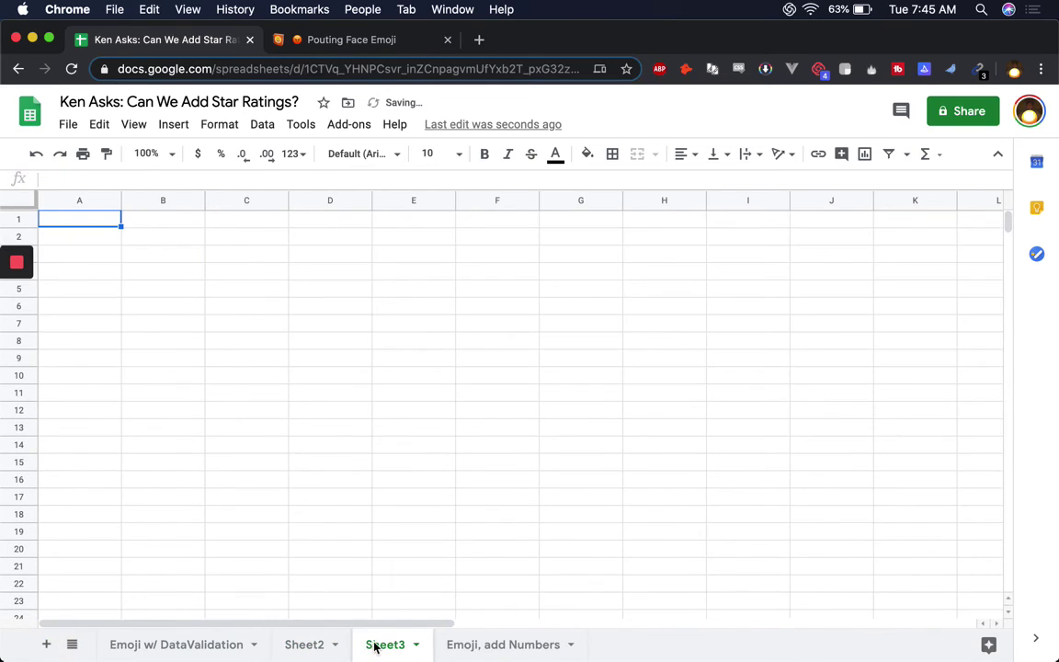
pyautogui.doubleClick(391, 643)
pyautogui.write('Switch from Data')
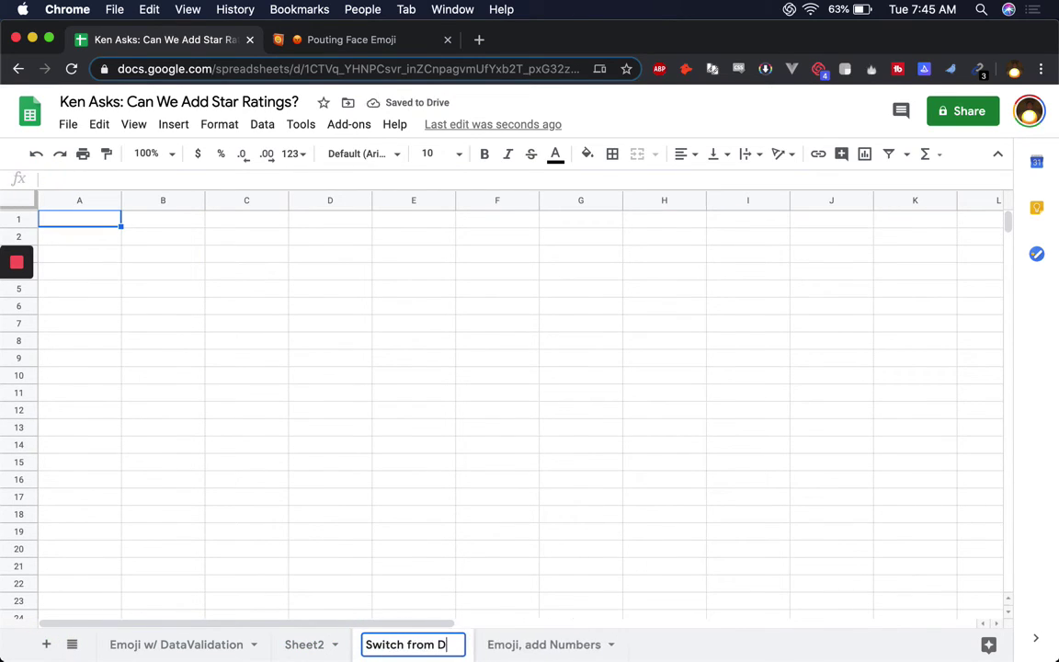
pyautogui.press('Return')
# Enter the ratings 1, 2, 3, 4, 3, 5, 2, 2 and 4 down B3:B11.
pyautogui.click(179, 252)
pyautogui.write('1')
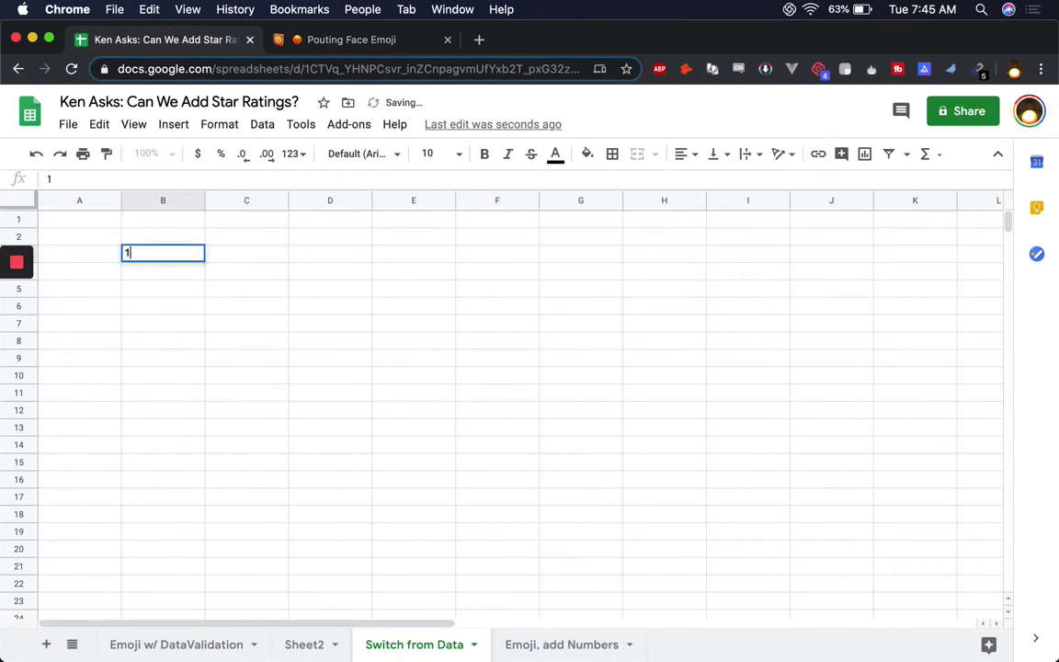
pyautogui.write(' 2 3 4 5 5')
pyautogui.press('Up')
pyautogui.write('3')
pyautogui.press('Down')
pyautogui.write('2 2 4')
pyautogui.press('Down')
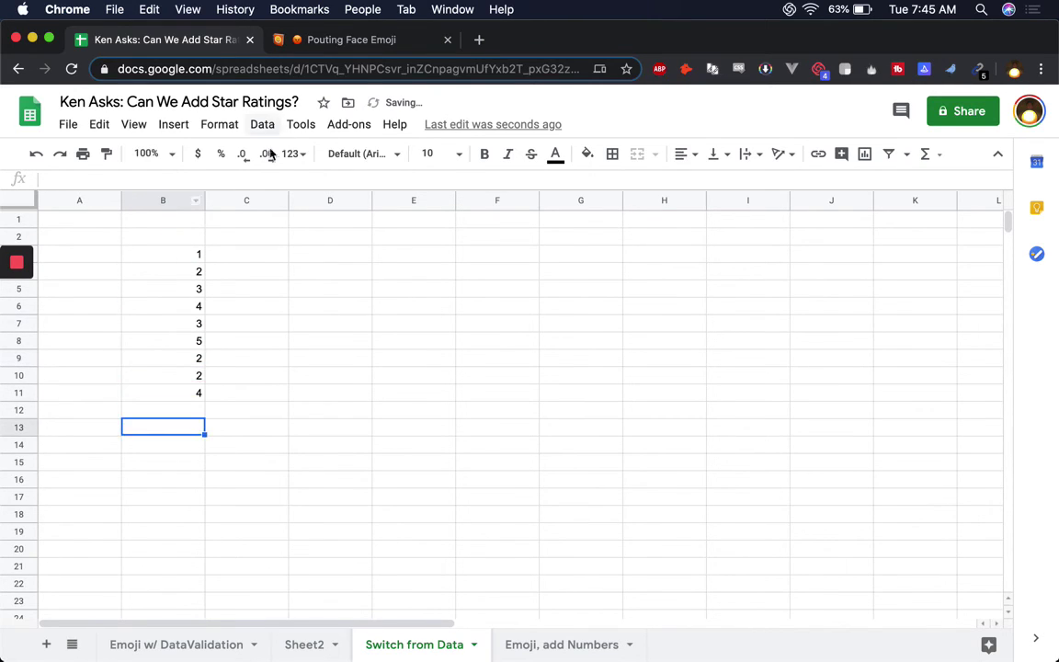
# Start a SWITCH formula in C3 that tests B3 and returns one 😀 for 1.
pyautogui.click(257, 237)
pyautogui.click(257, 257)
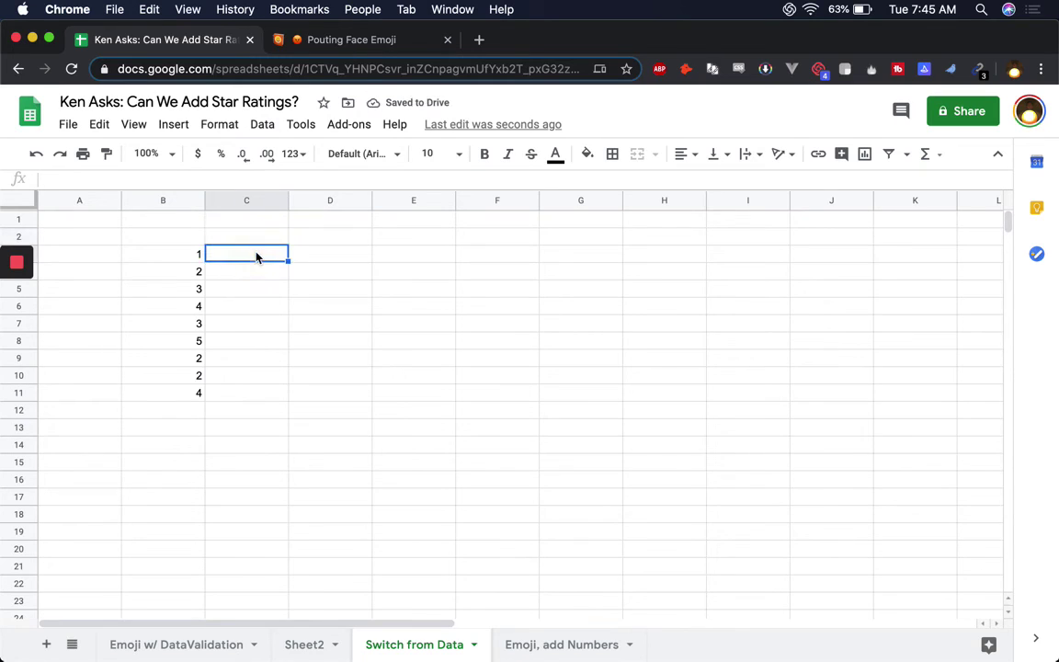
pyautogui.write('=switch(')
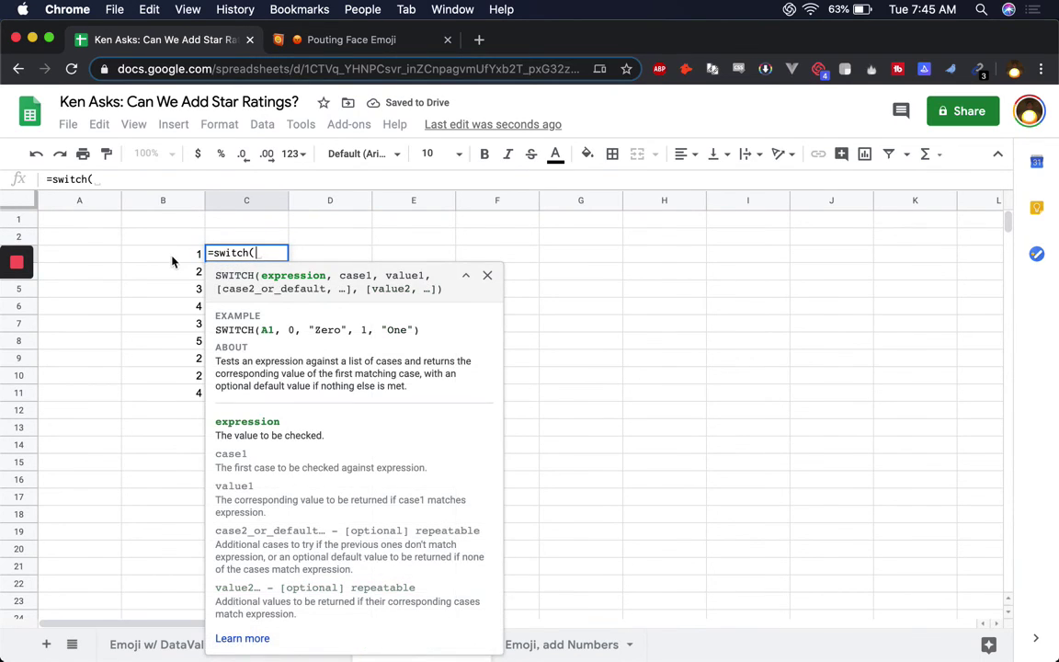
pyautogui.click(175, 255)
pyautogui.write(',')
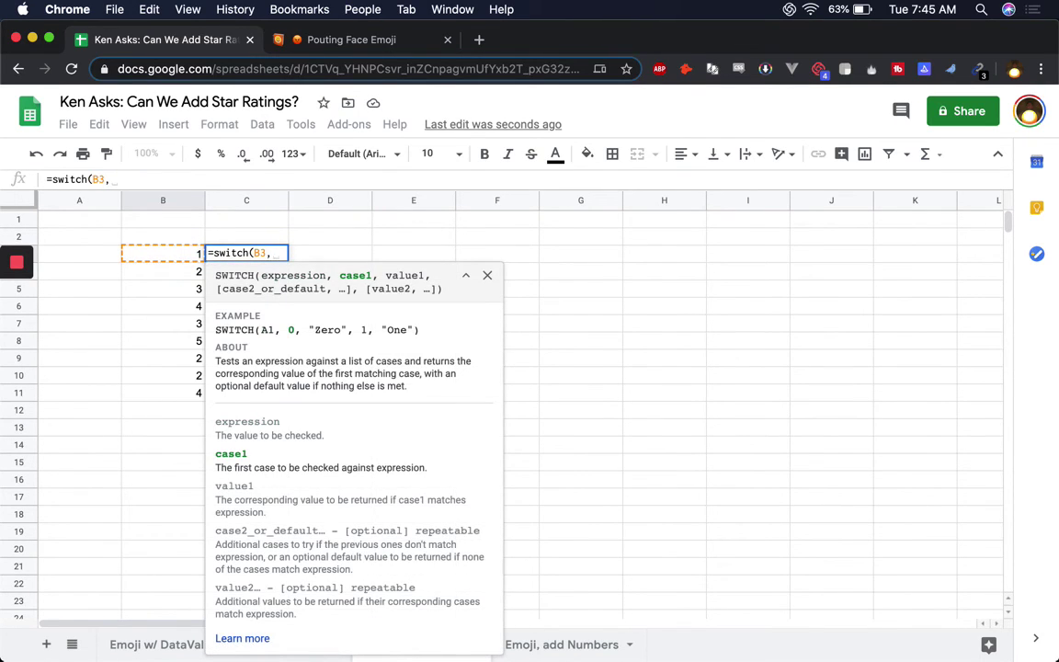
pyautogui.write('1,"')
pyautogui.write('😀')
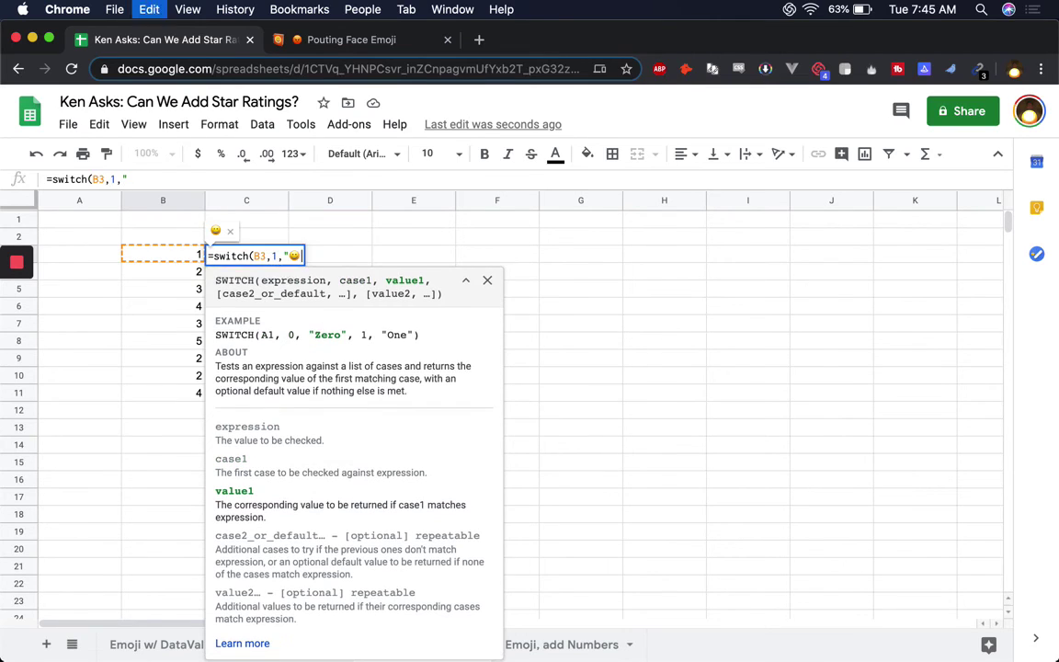
pyautogui.write('"')
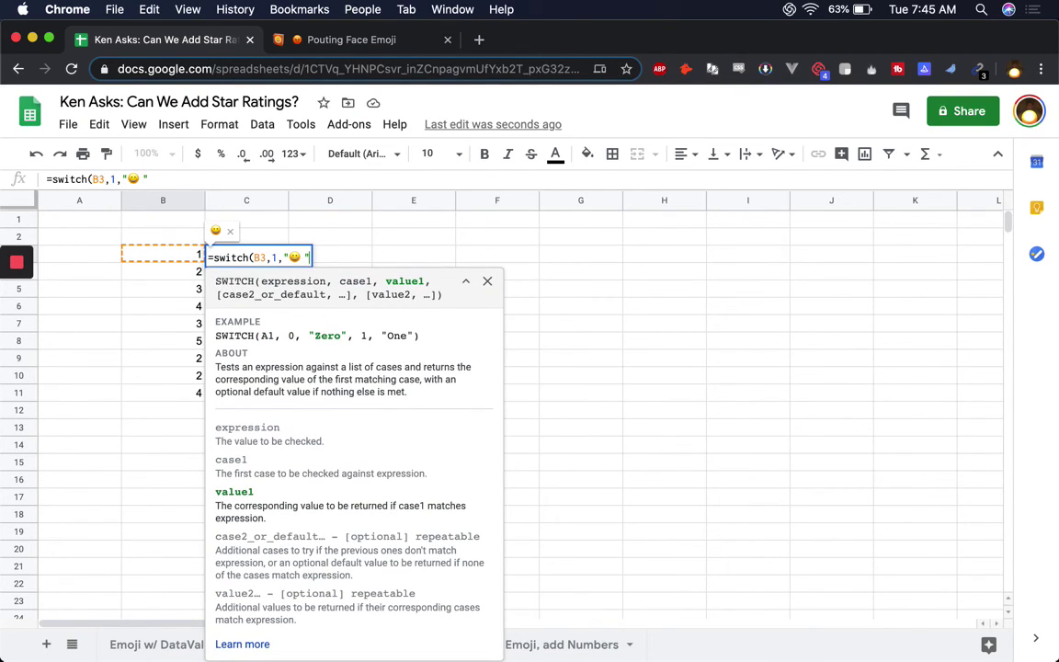
pyautogui.write(',')
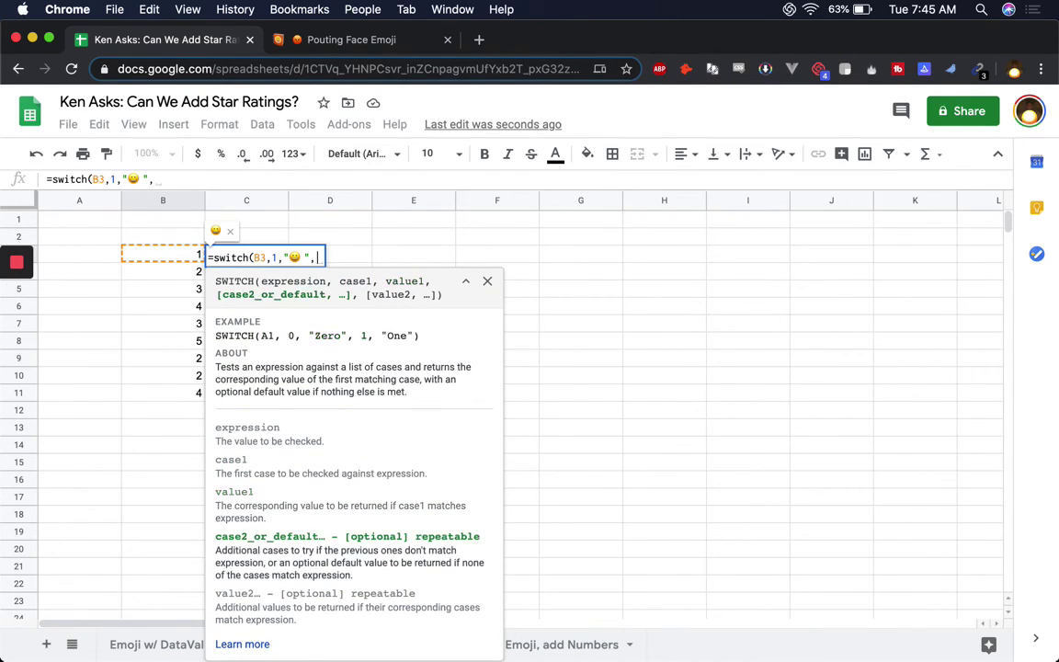
# Add a case to C3's SWITCH formula that returns two 😀 for 2.
pyautogui.write('2,')
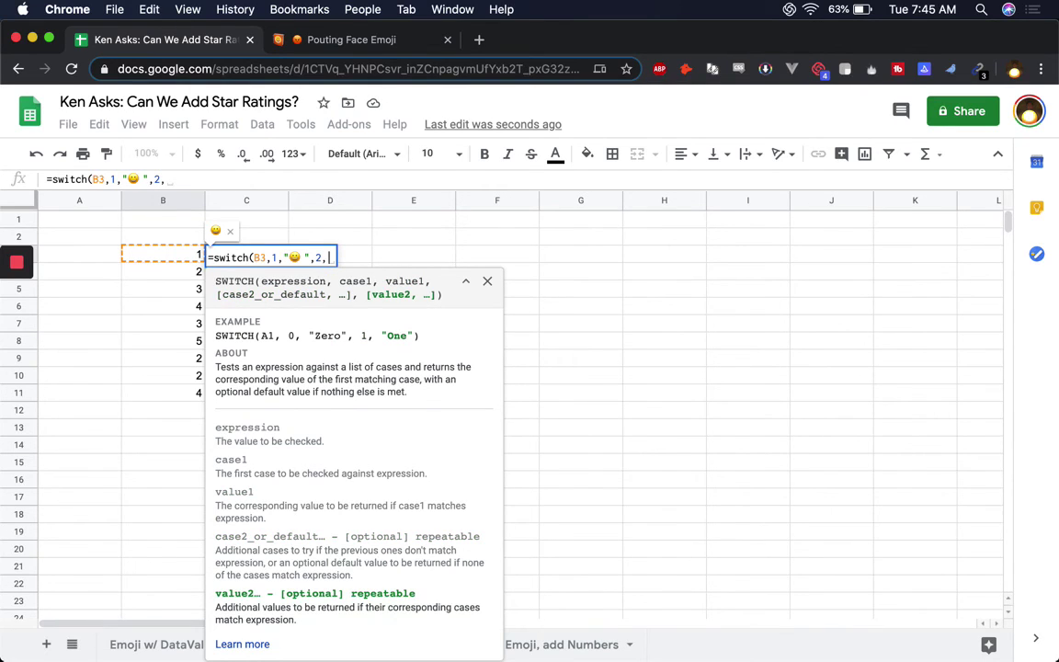
pyautogui.write('"')
pyautogui.press('super+v')
pyautogui.press('super+z')
pyautogui.press('super+v')
pyautogui.press('super+v')
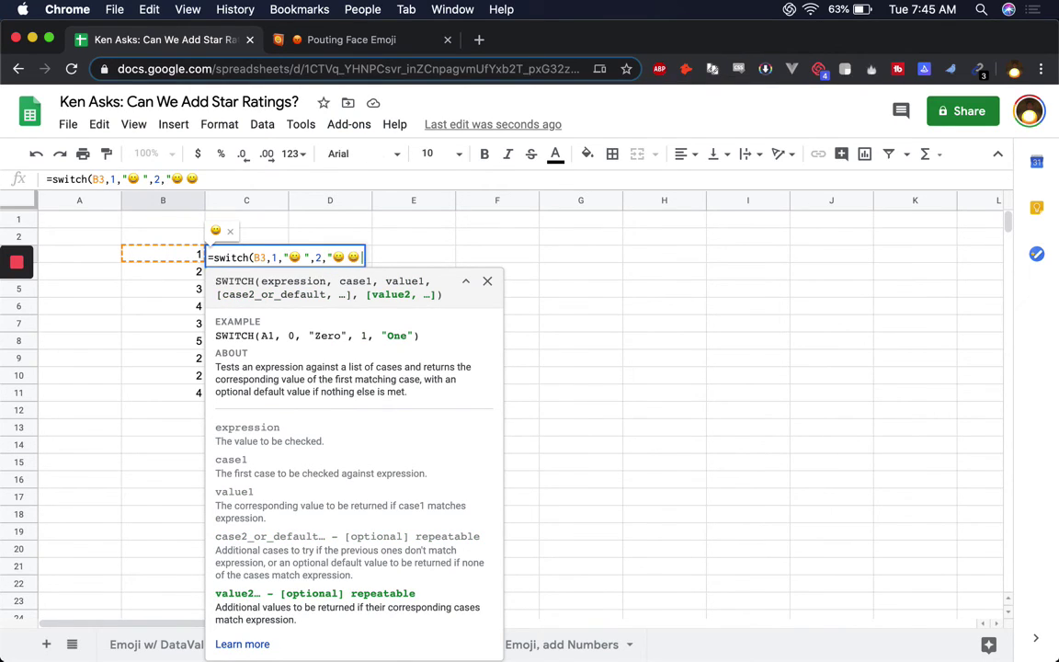
pyautogui.write('",')
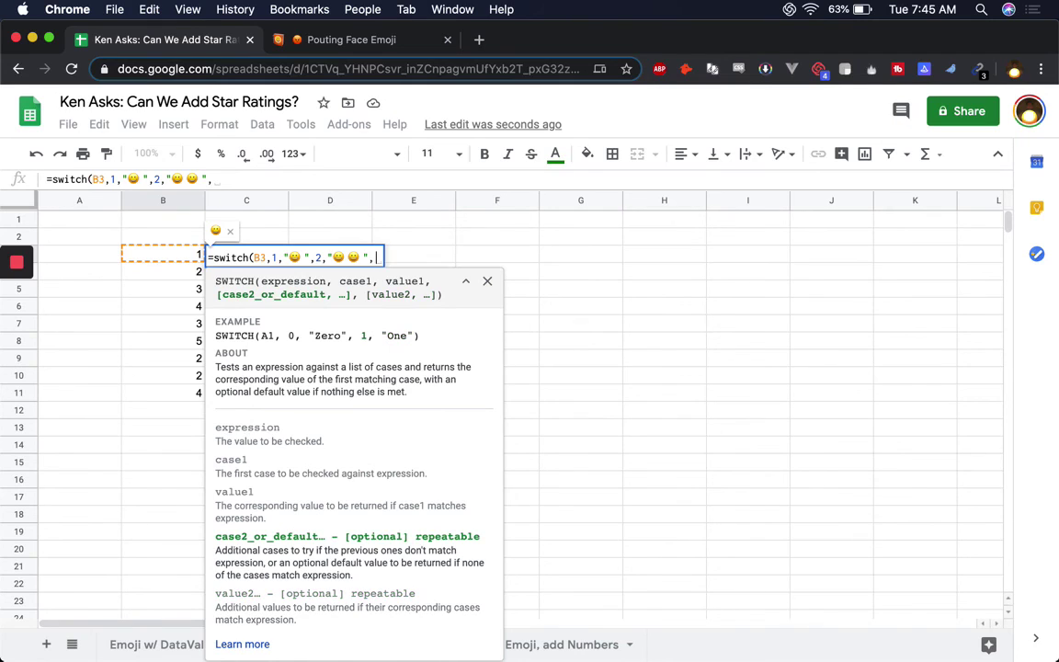
# Add a case to C3's SWITCH formula that returns three 😀 for 3.
pyautogui.write('3,')
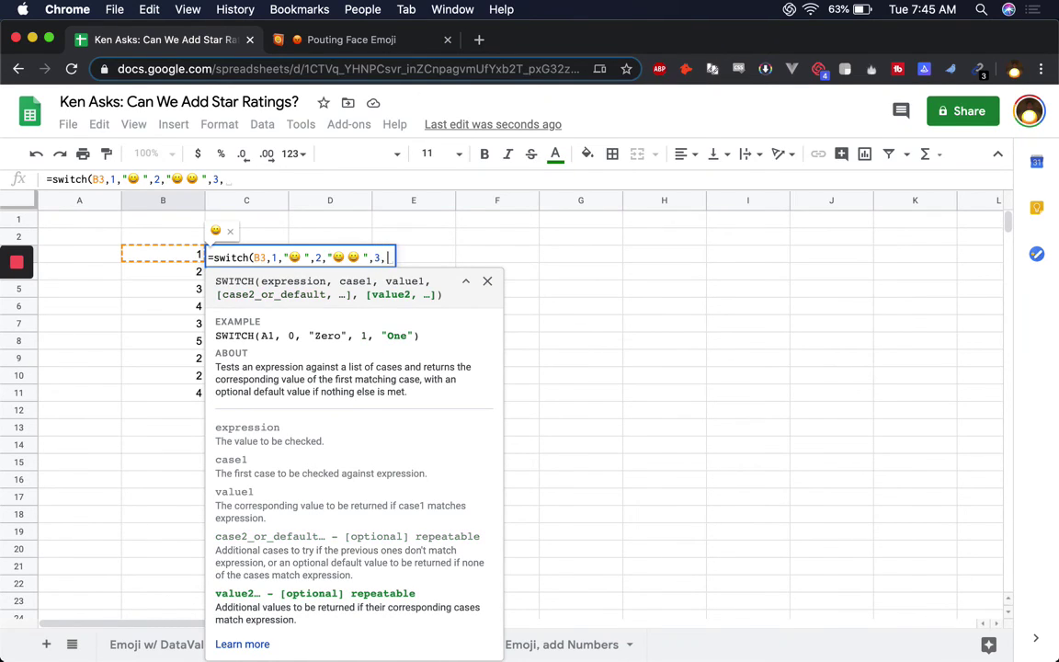
pyautogui.write('"')
pyautogui.press('super+v')
pyautogui.press('super+v')
pyautogui.press('super+v')
pyautogui.write('",')
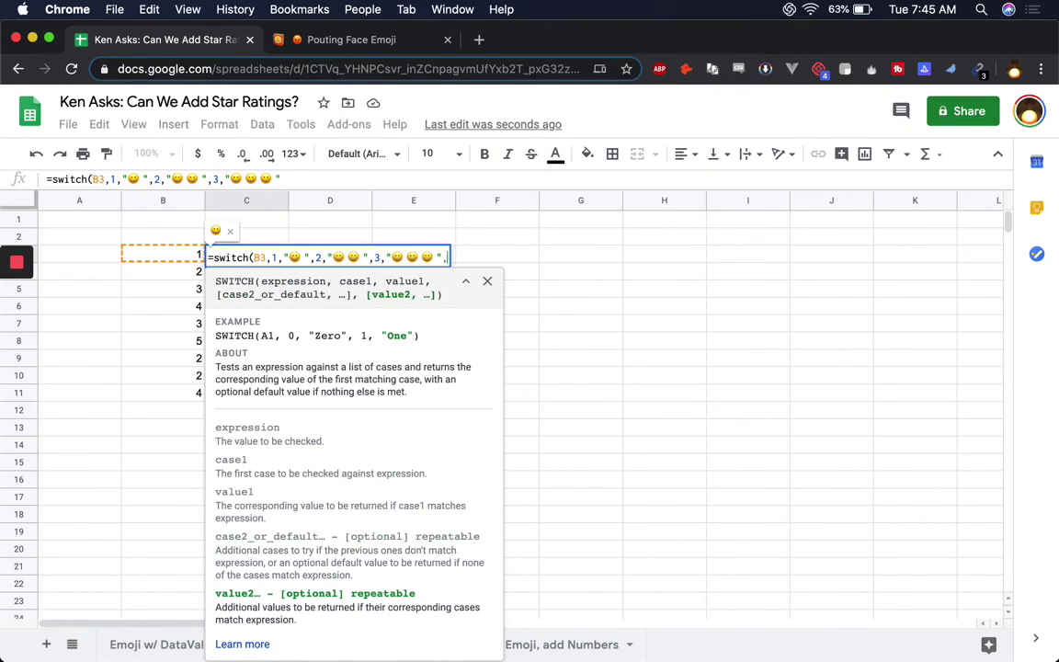
# Add a case returning four 😀 for 4 to C3's SWITCH formula, and begin the case for 5.
pyautogui.write('4,"')
pyautogui.press('super+v')
pyautogui.press('super+v')
pyautogui.press('super+v')
pyautogui.press('super+v')
pyautogui.write('",5,')
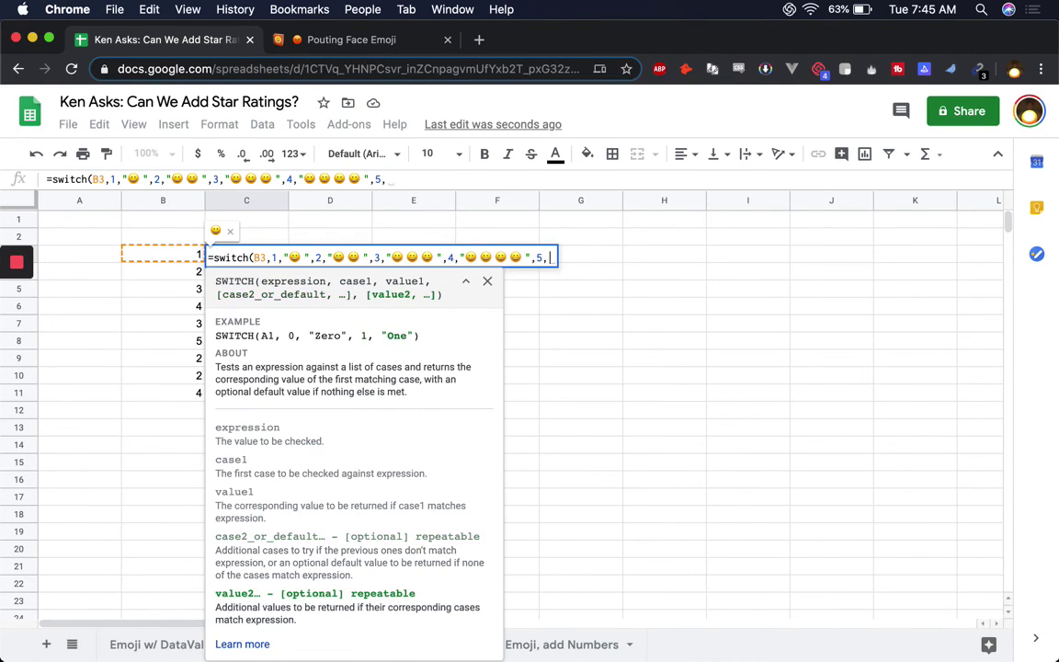
# Complete C3's SWITCH formula with five 😀 returned for 5.
pyautogui.write('"')
pyautogui.press('super+v')
pyautogui.press('super+v')
pyautogui.press('super+v')
pyautogui.press('super+v')
pyautogui.press('super+v')
pyautogui.write('")')
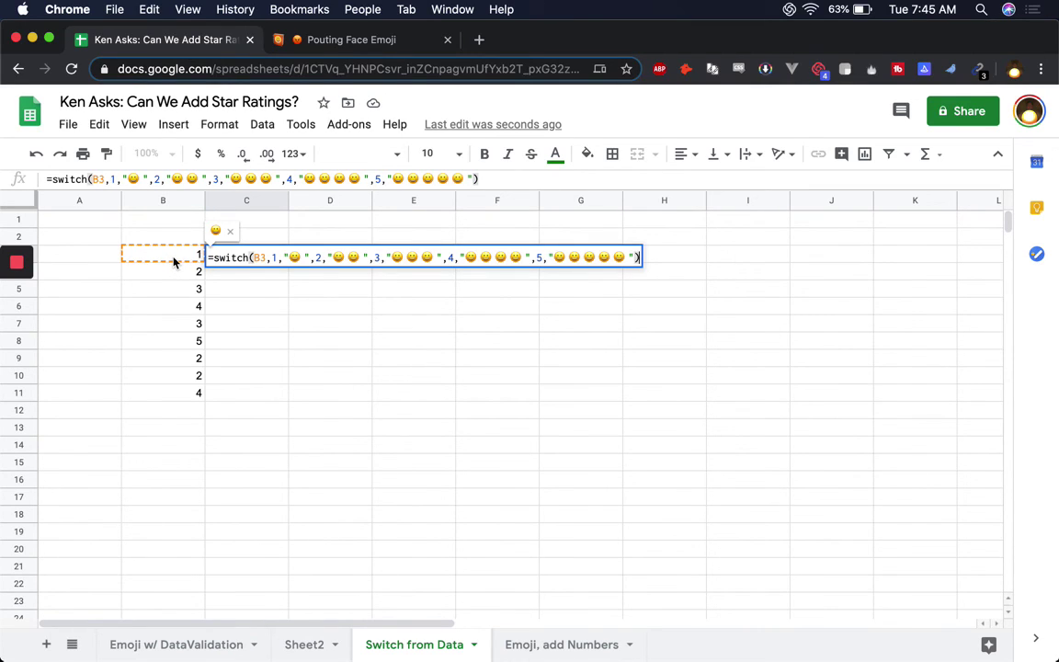
pyautogui.press('Return')
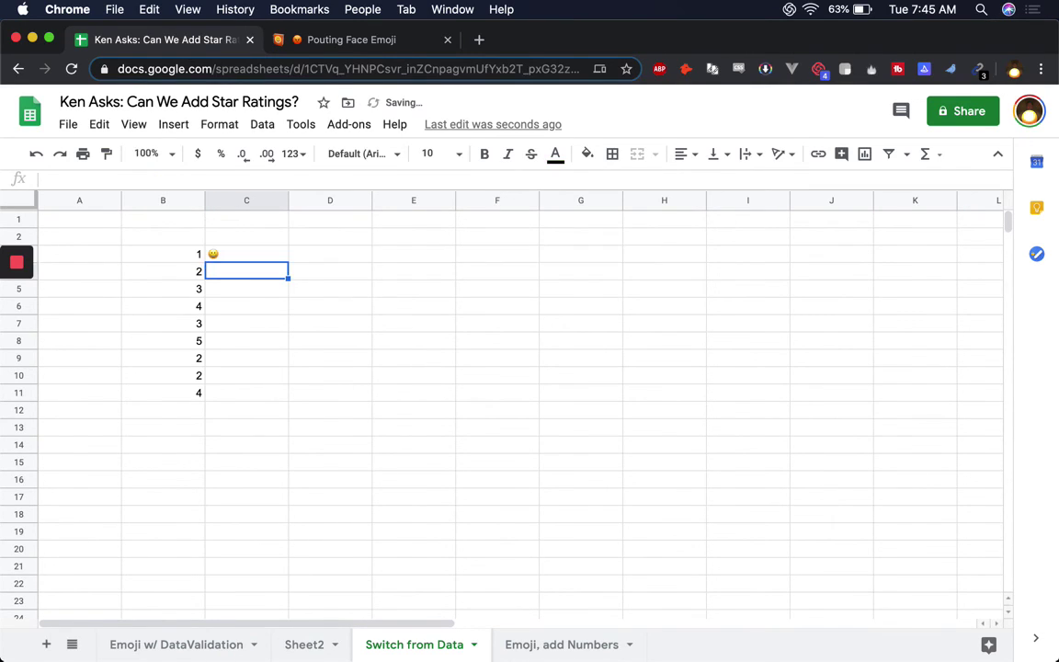
# Copy the SWITCH formula from C3 into each cell of C4:C10.
pyautogui.press('Up')
pyautogui.press('super+c')
pyautogui.press('Down')
pyautogui.press('super+v')
pyautogui.press('Down')
pyautogui.press('super+v')
pyautogui.press('Down')
pyautogui.press('super+v')
pyautogui.press('Down')
pyautogui.press('super+v')
pyautogui.press('Down')
pyautogui.press('super+v')
pyautogui.press('Down')
pyautogui.press('super+v')
pyautogui.press('Down')
pyautogui.press('super+v')
pyautogui.press('Down')
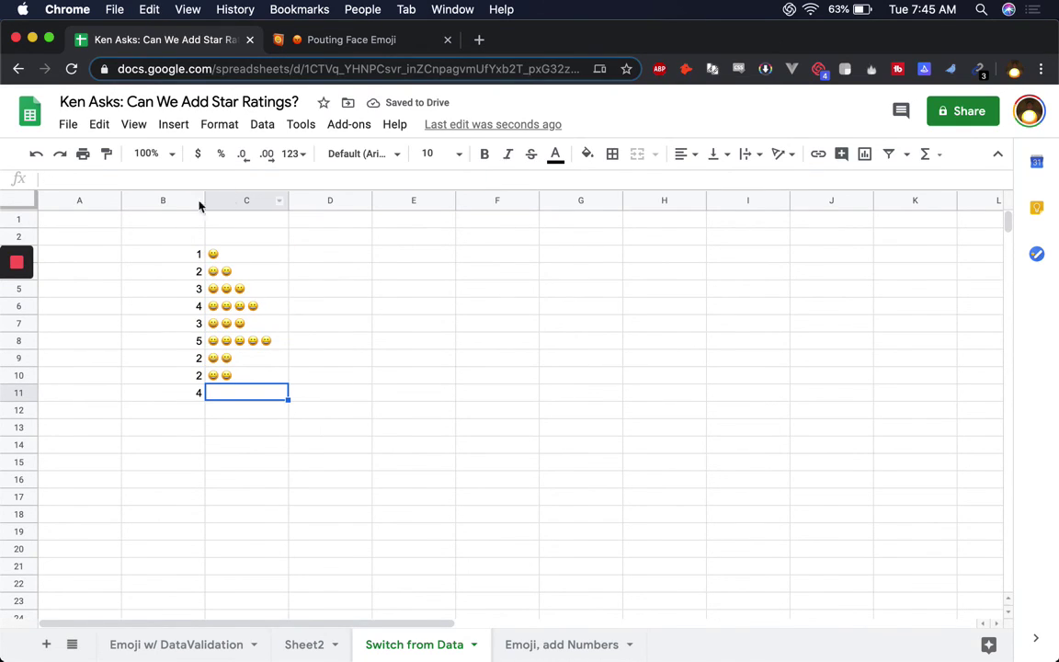
# Set column C's font size to 20 and widen the column to fit five emojis.
pyautogui.click(237, 201)
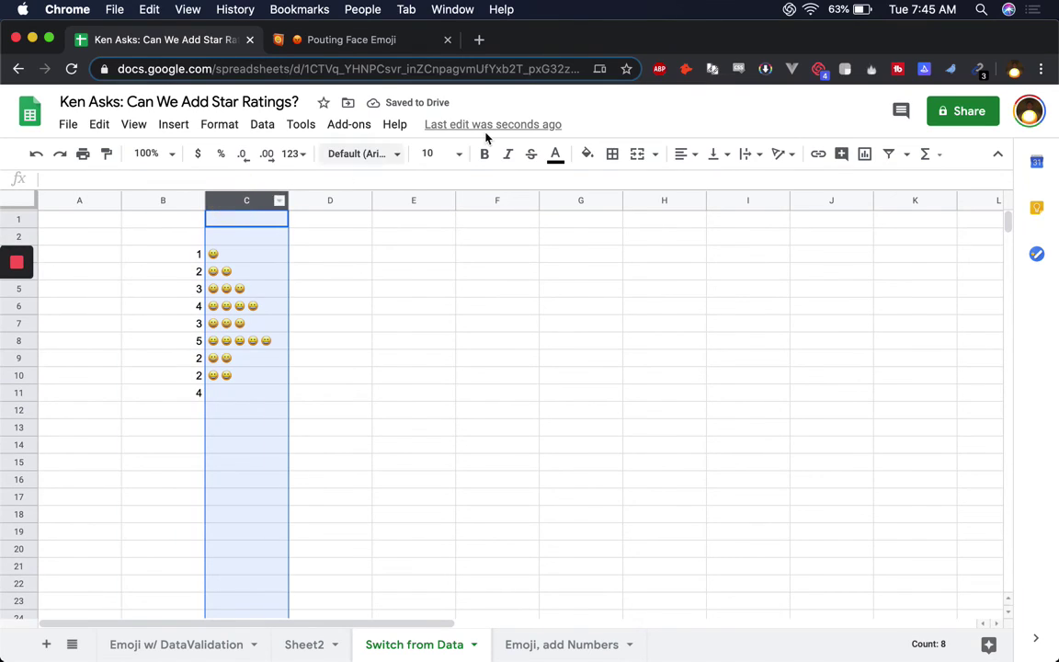
pyautogui.click(428, 153)
pyautogui.write('20')
pyautogui.press('Return')
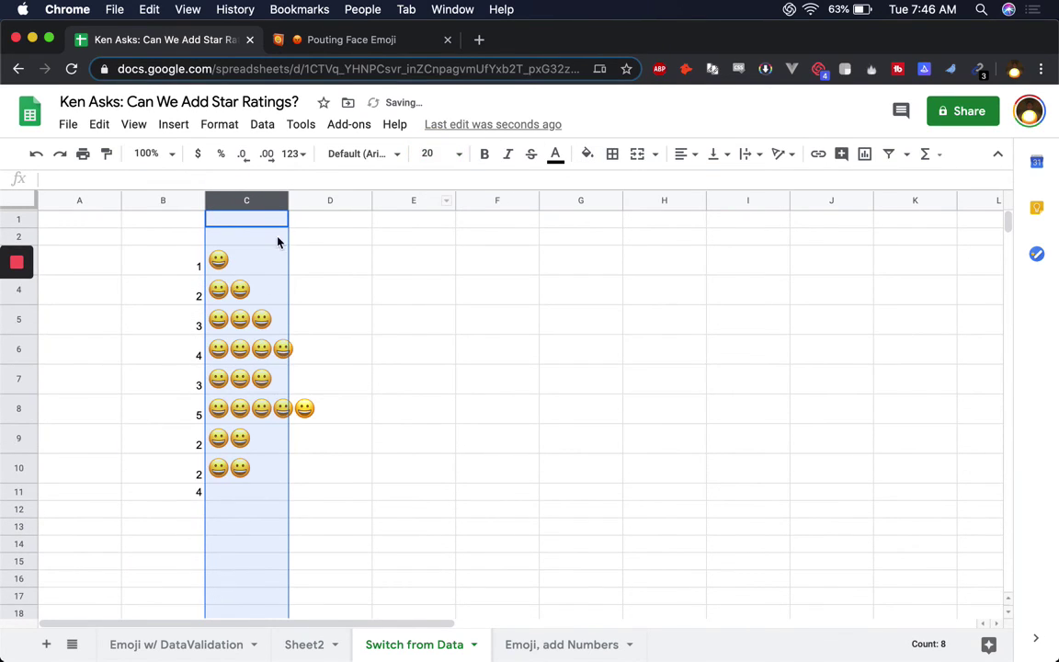
pyautogui.click(250, 236)
pyautogui.moveTo(288, 201); pyautogui.dragTo(371, 200)
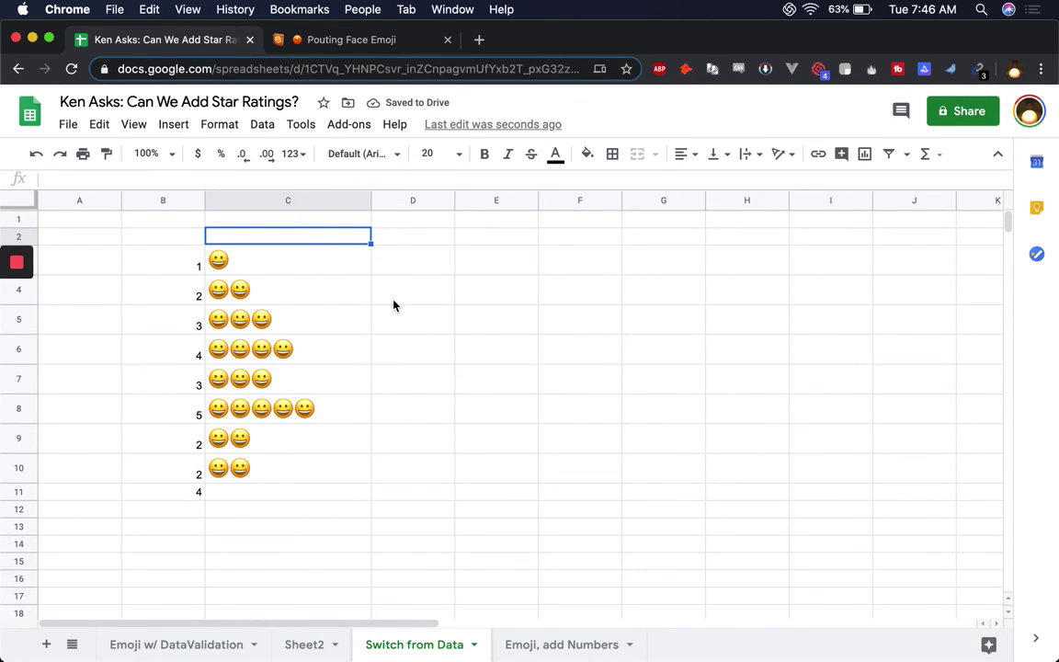
# Review the ratings in column B and the formula in C3, and widen column C further.
pyautogui.moveTo(170, 264); pyautogui.dragTo(177, 515)
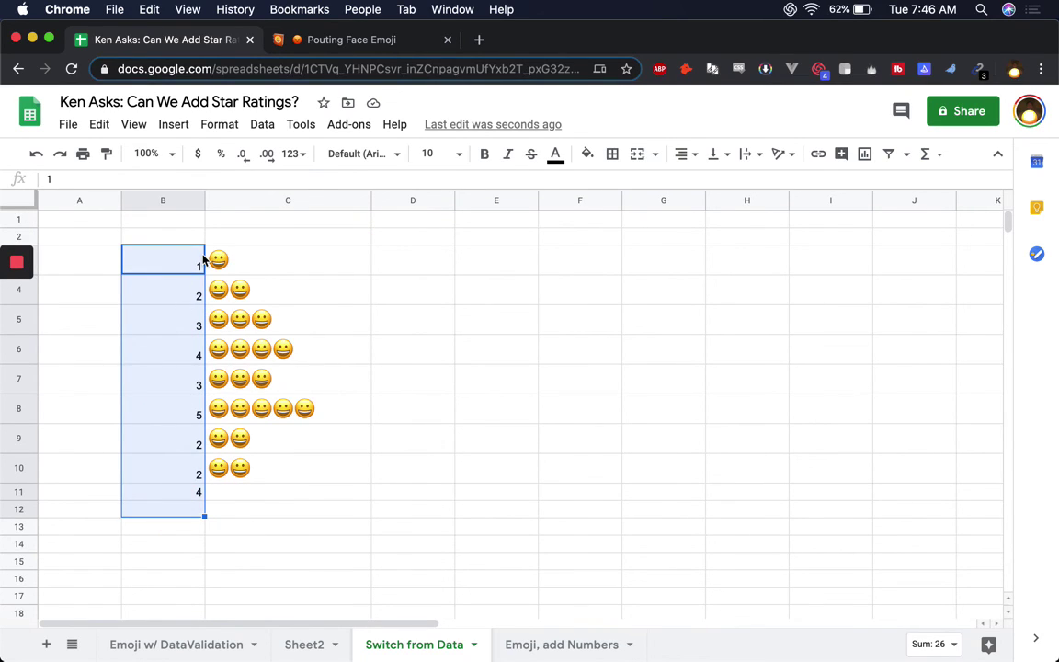
pyautogui.click(306, 264)
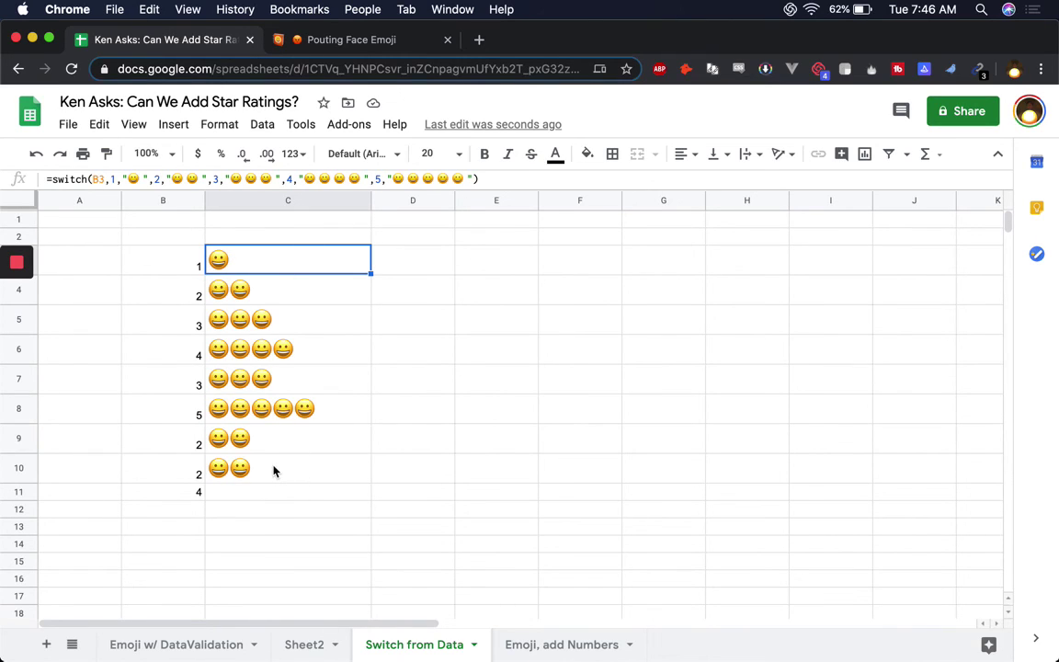
pyautogui.click(175, 264)
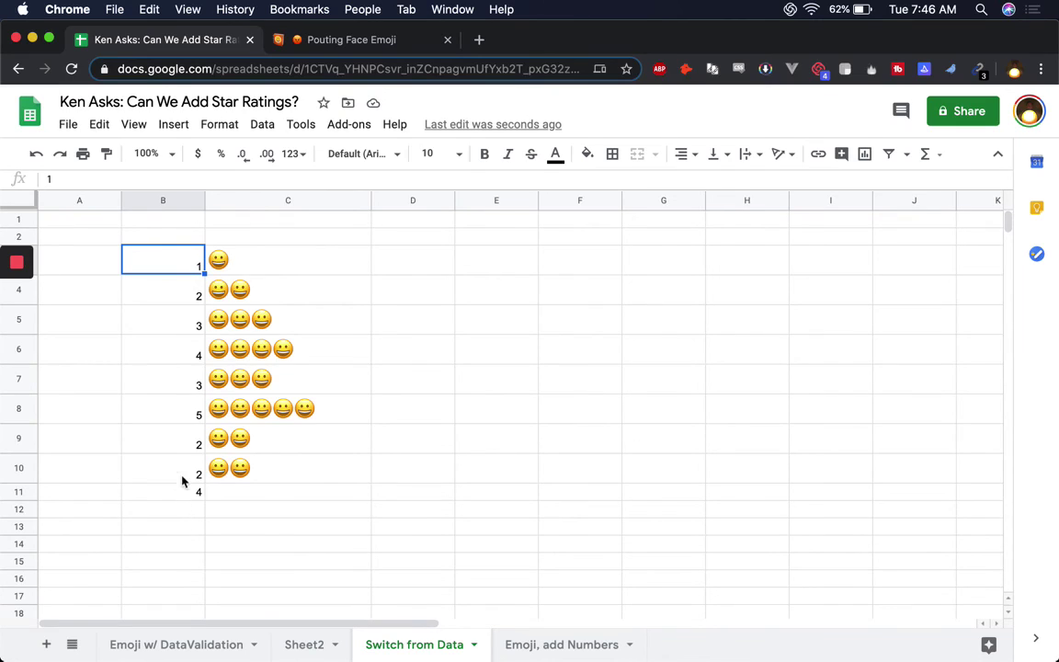
pyautogui.moveTo(370, 197); pyautogui.dragTo(458, 202)
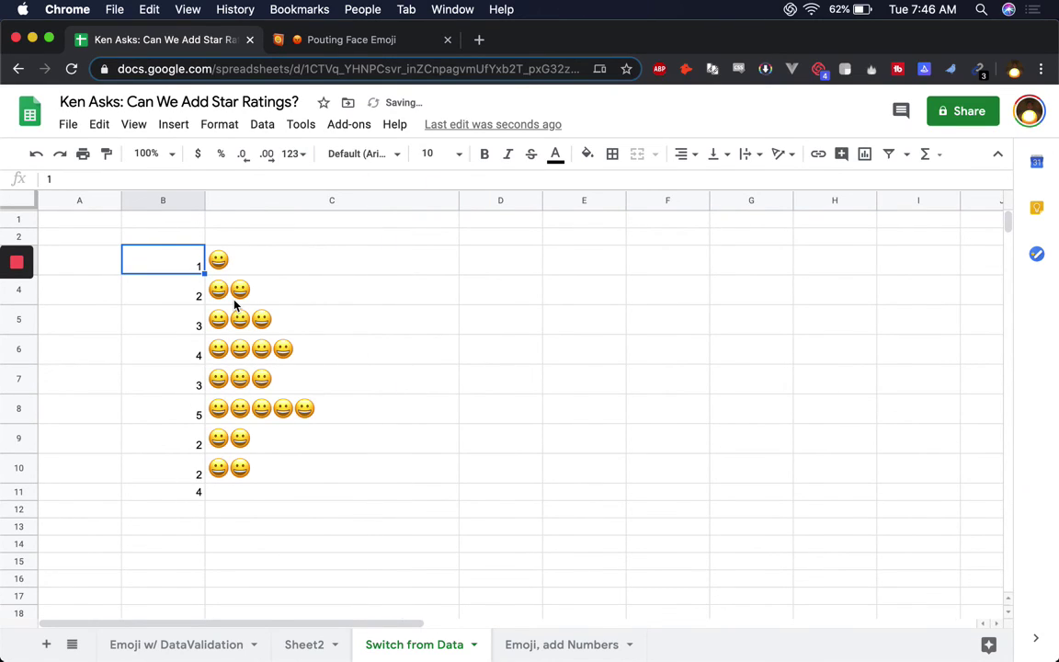
# Compare the SWITCH formulas in C3 and C10.
pyautogui.click(278, 319)
pyautogui.click(254, 266)
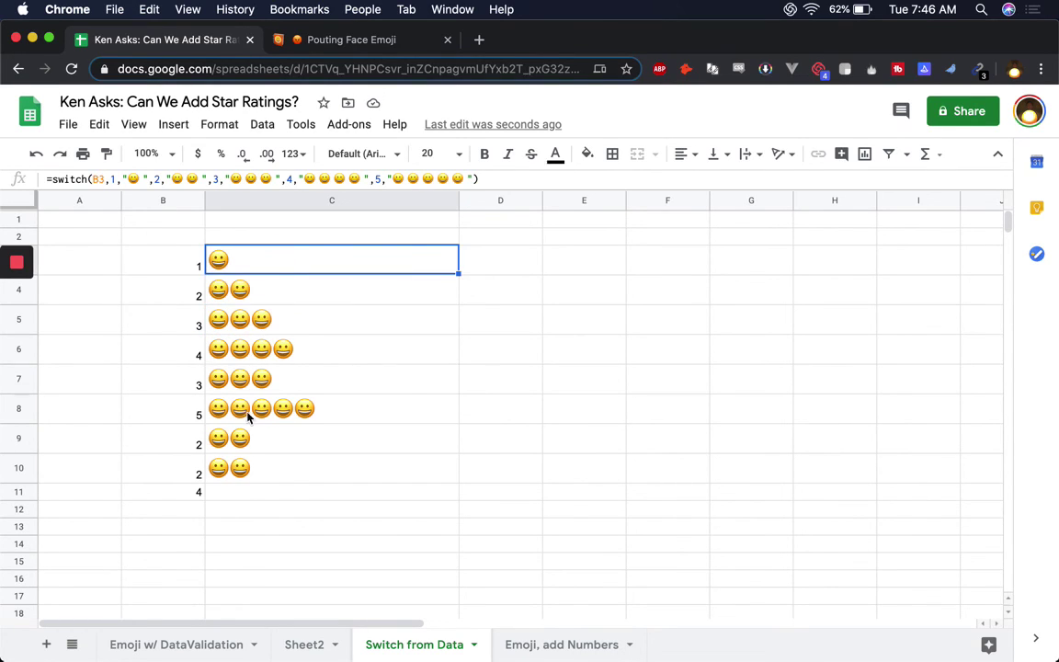
pyautogui.click(237, 470)
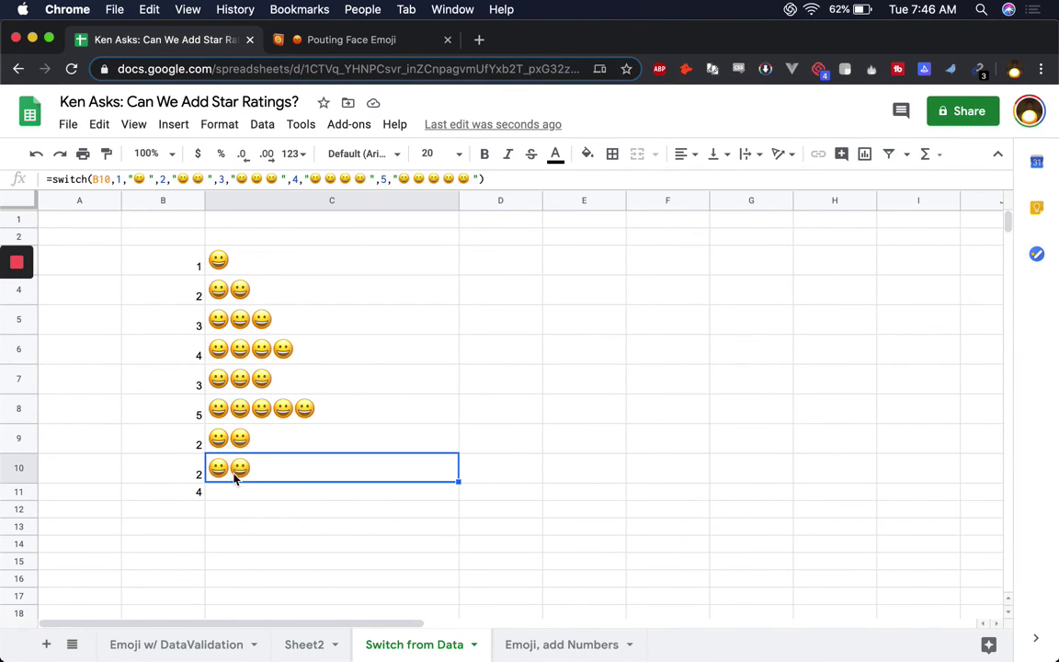